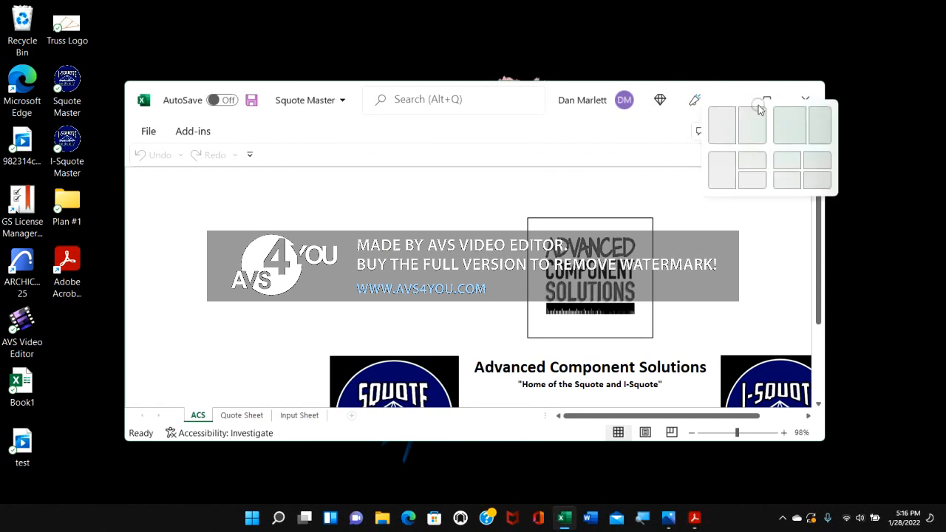
# Maximize the Squote Master workbook and display the Roof Truss and Girders tables on the Input Sheet.
pyautogui.click(767, 100)
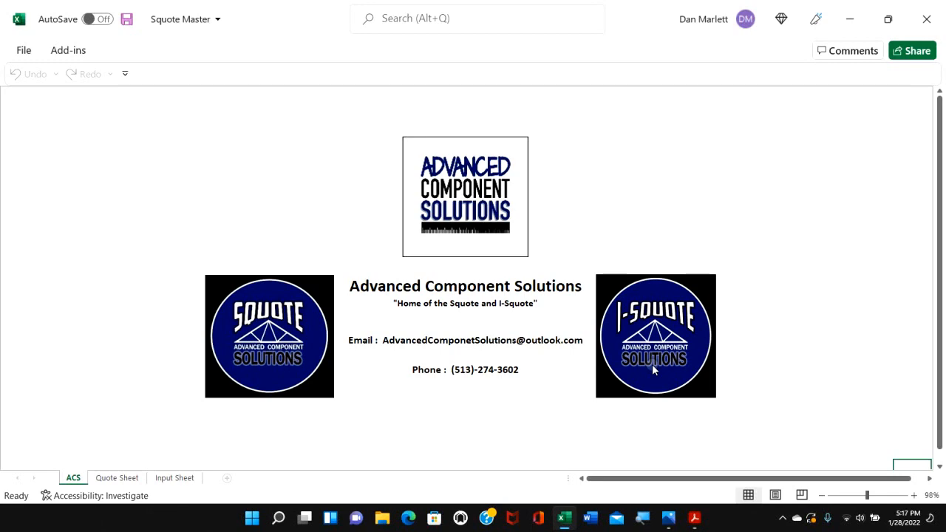
pyautogui.click(173, 478)
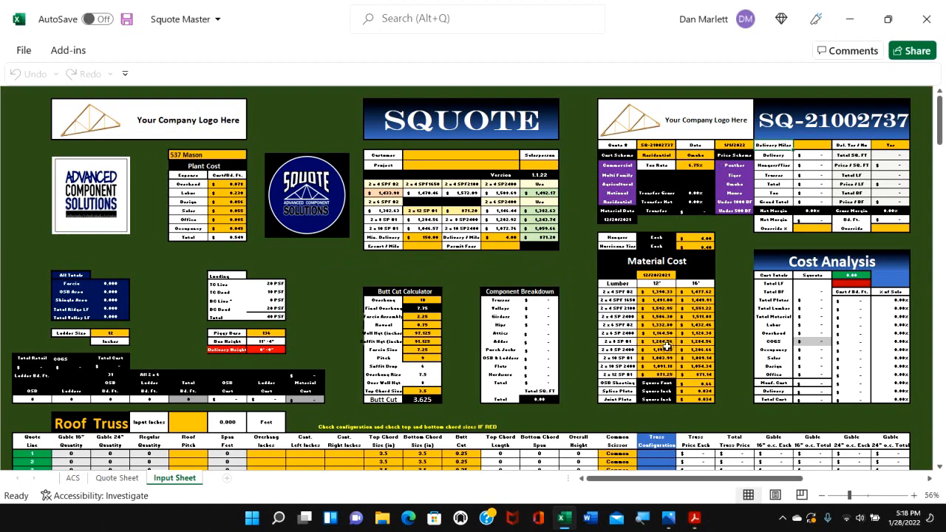
pyautogui.scroll(-3, 667, 345)
pyautogui.scroll(-3, 667, 346)
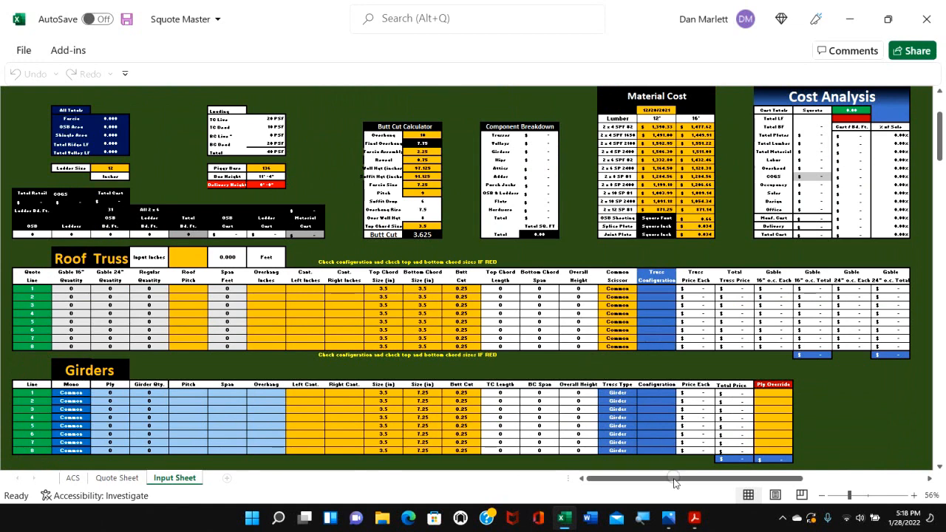
# Switch to Acrobat Reader and examine the front elevation on Lot #4 Mulberry Woods Sheet #4.
pyautogui.moveTo(694, 517)
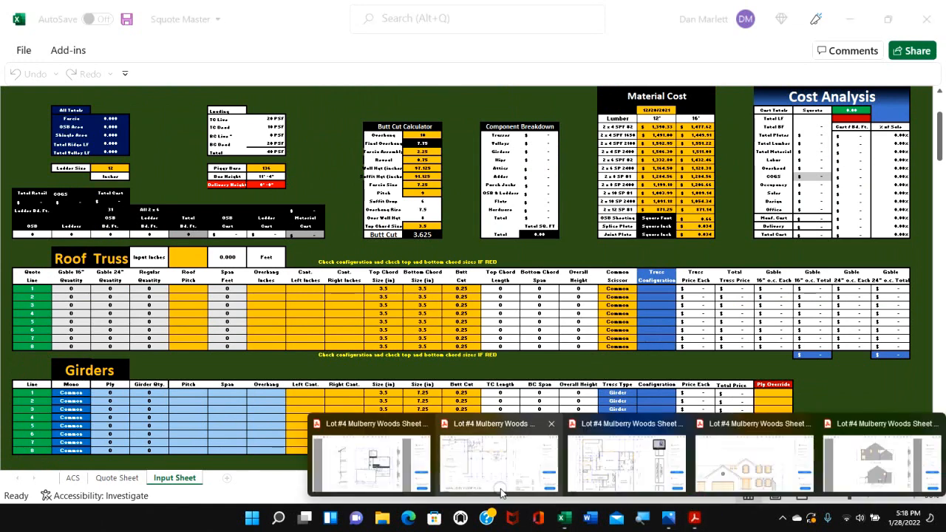
pyautogui.click(377, 467)
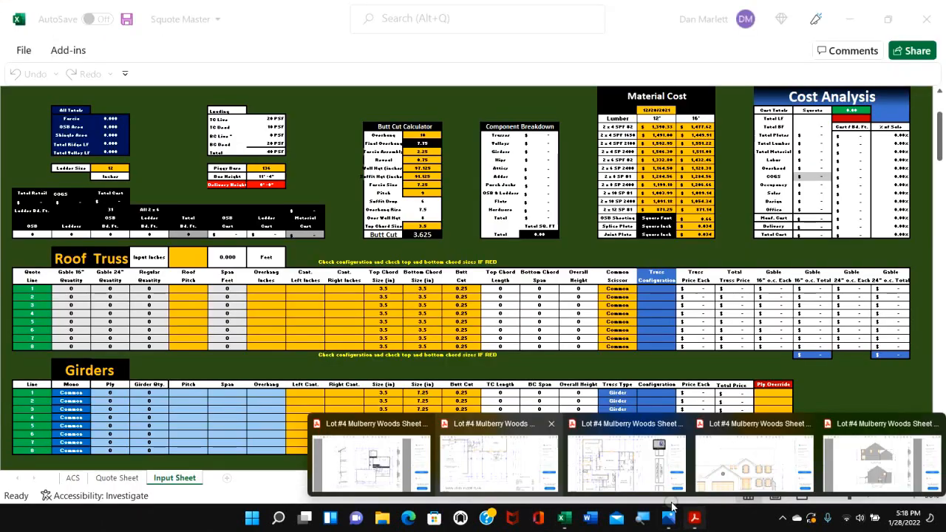
pyautogui.click(508, 462)
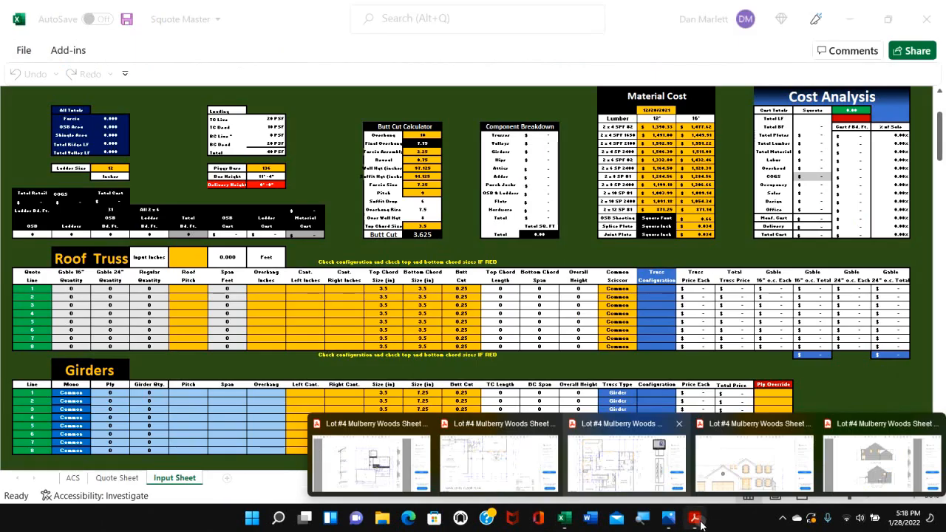
pyautogui.click(750, 488)
pyautogui.scroll(-4, 620, 314)
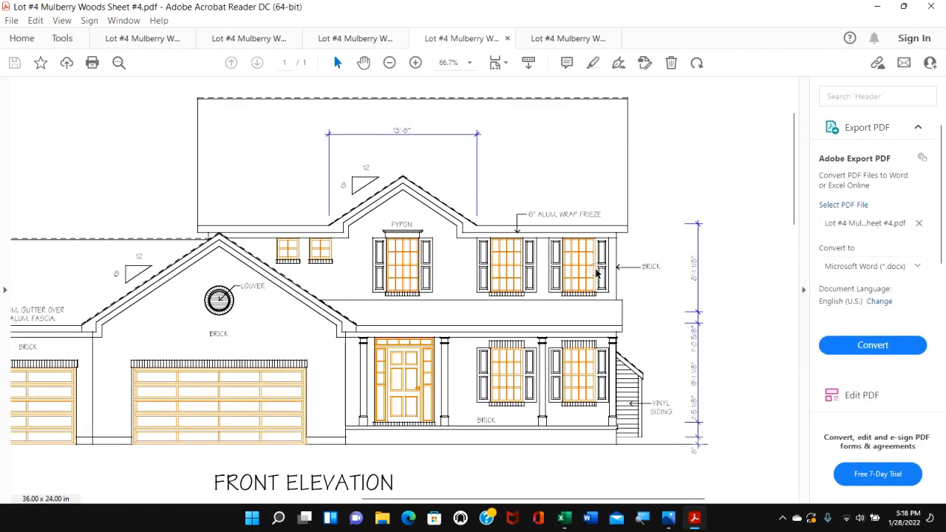
pyautogui.scroll(-8, 586, 371)
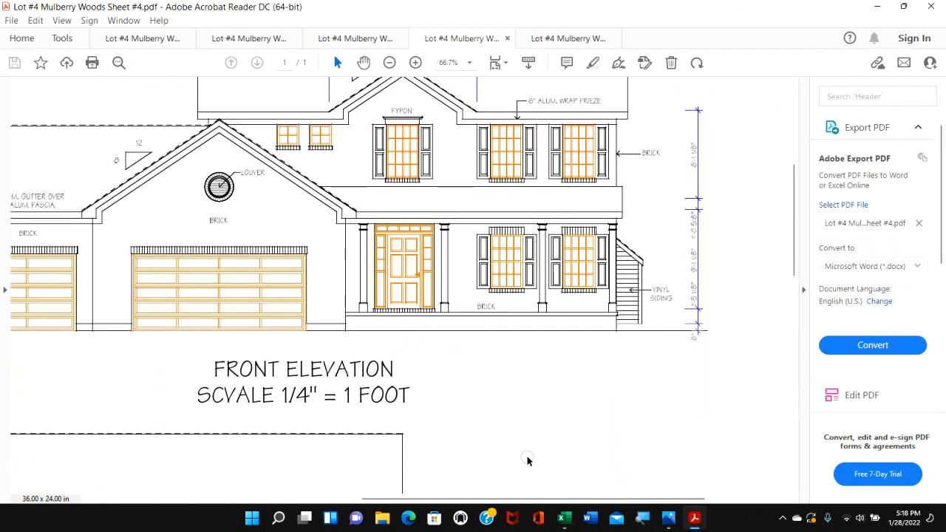
pyautogui.scroll(-1, 563, 435)
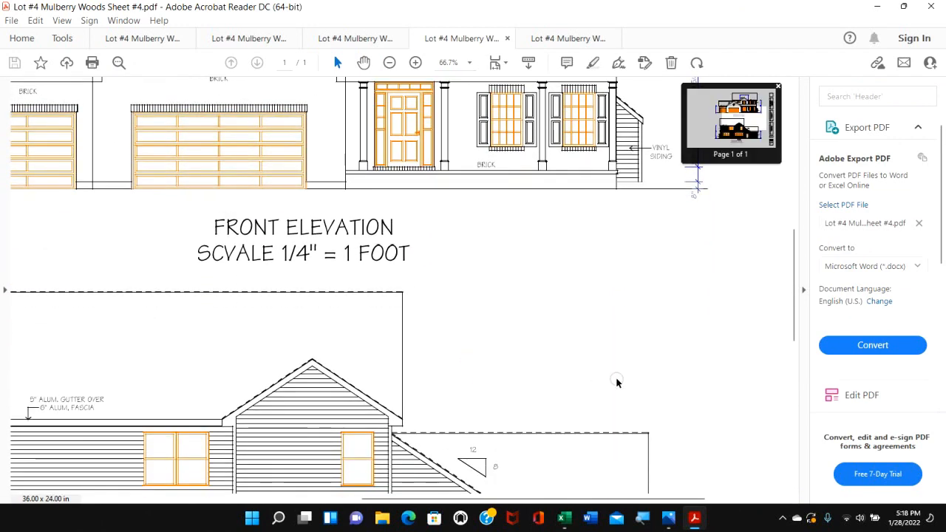
pyautogui.hscroll(-8, 541, 491)
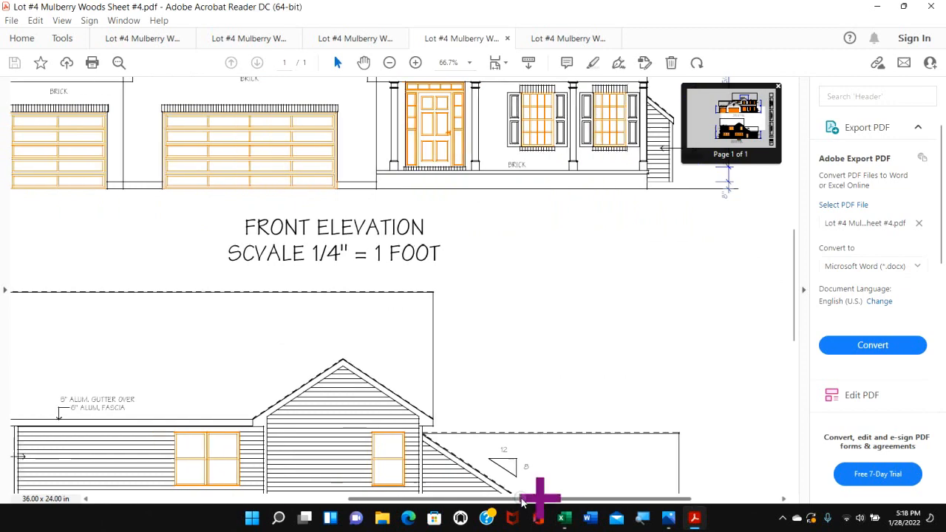
pyautogui.scroll(3, 543, 444)
pyautogui.scroll(5, 540, 410)
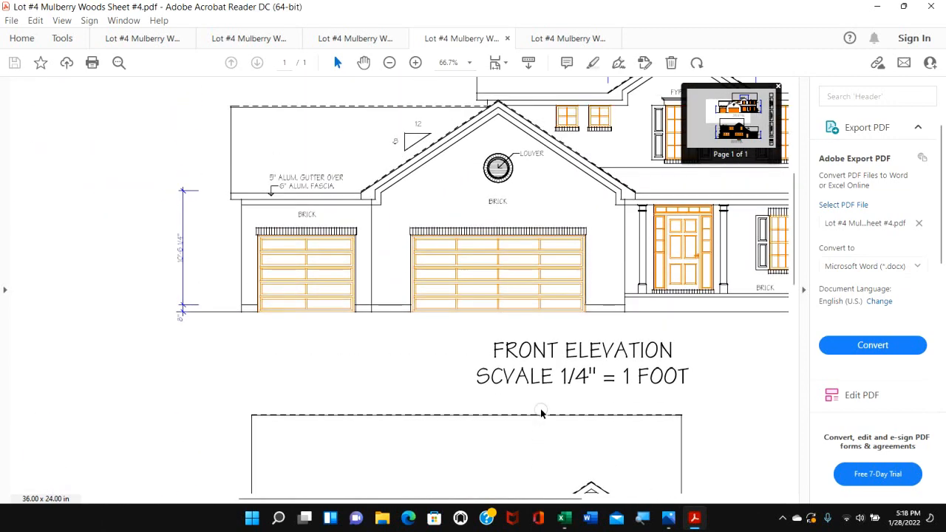
pyautogui.scroll(-5, 540, 408)
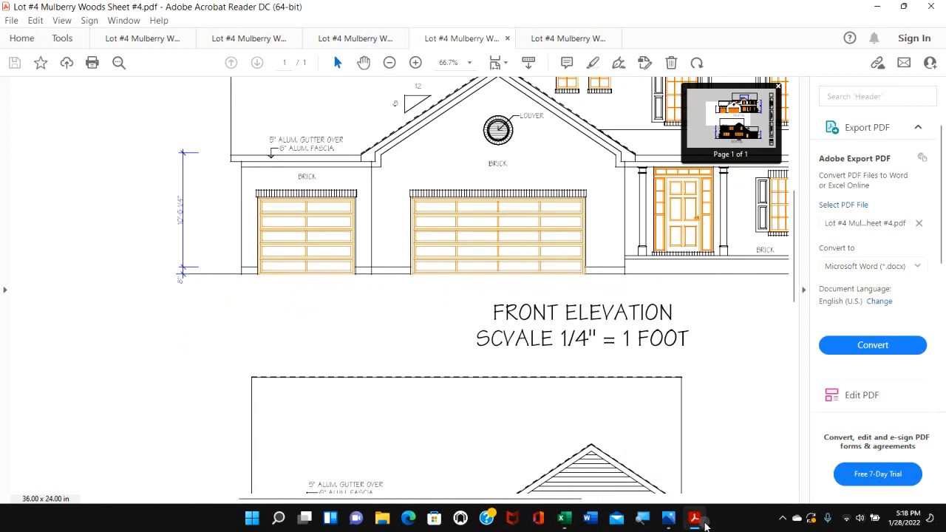
# View the side elevations on Sheet #5 and the main level floor plan on Sheet #2.
pyautogui.moveTo(695, 518)
pyautogui.click(874, 465)
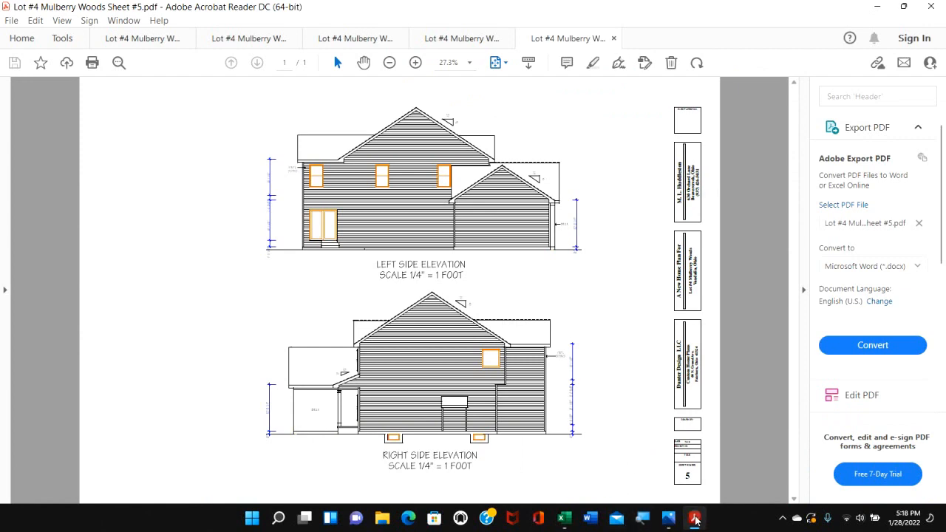
pyautogui.moveTo(701, 518)
pyautogui.click(521, 462)
pyautogui.scroll(5, 642, 410)
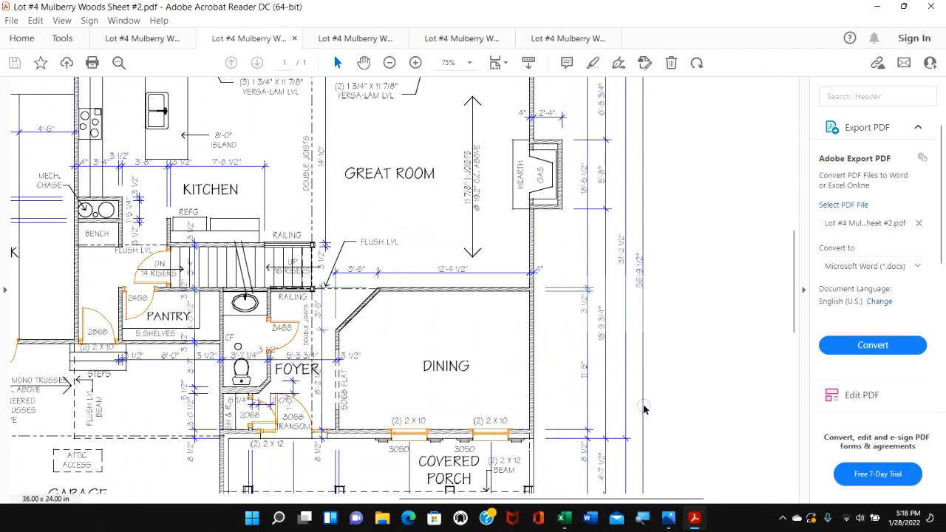
pyautogui.scroll(1, 480, 109)
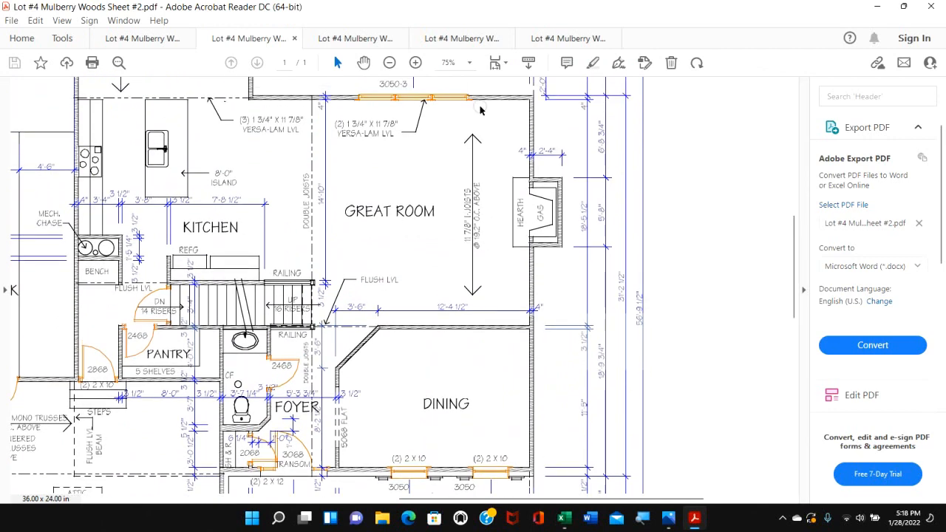
pyautogui.click(390, 63)
pyautogui.click(390, 63)
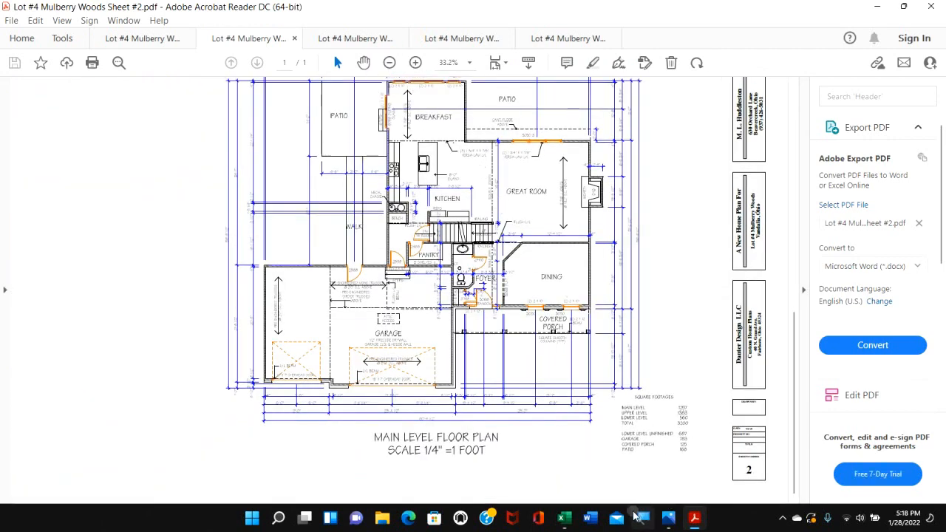
# Open Sheet #3 and inspect the pre-engineered truss notes over the rear bedroom on the upper level floor plan.
pyautogui.click(692, 519)
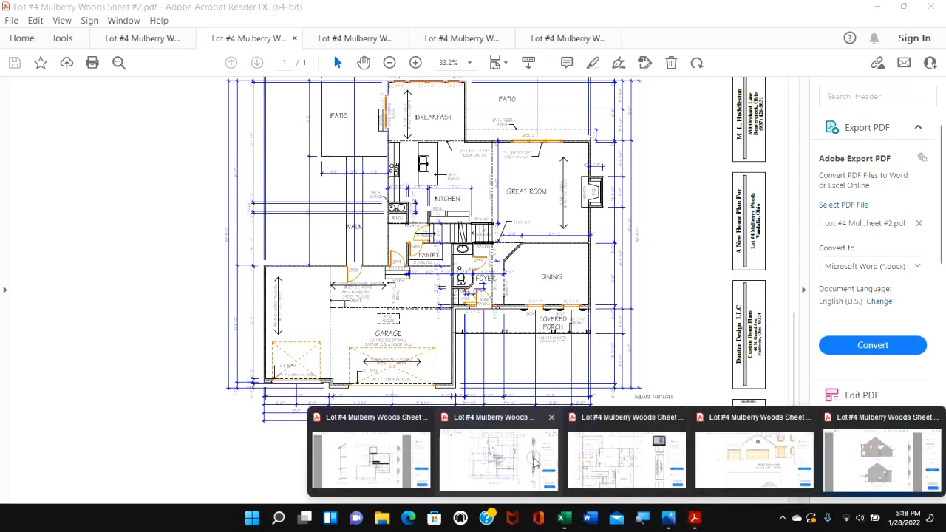
pyautogui.click(614, 476)
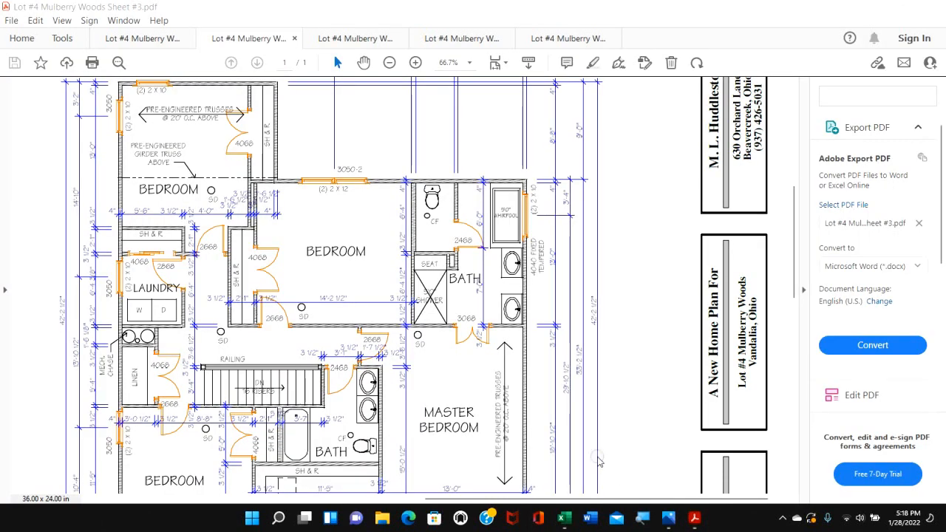
pyautogui.click(390, 64)
pyautogui.click(390, 63)
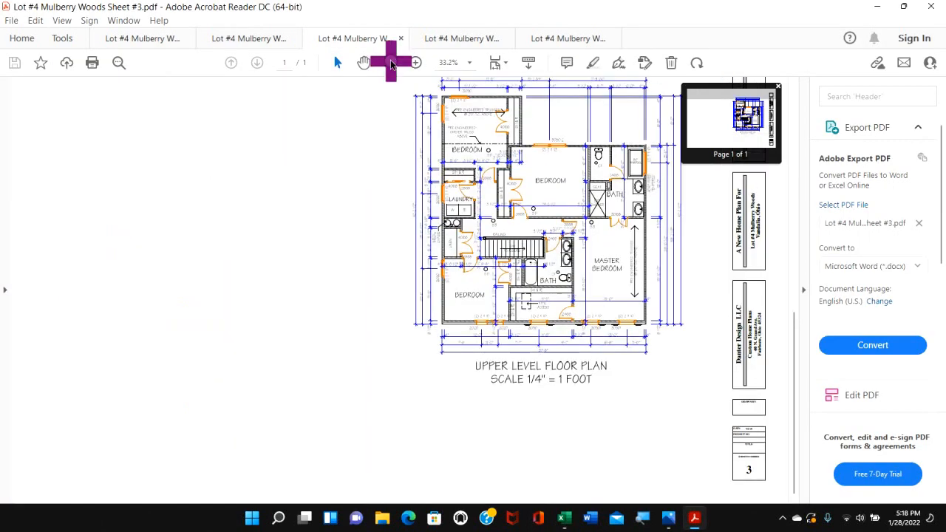
pyautogui.click(416, 63)
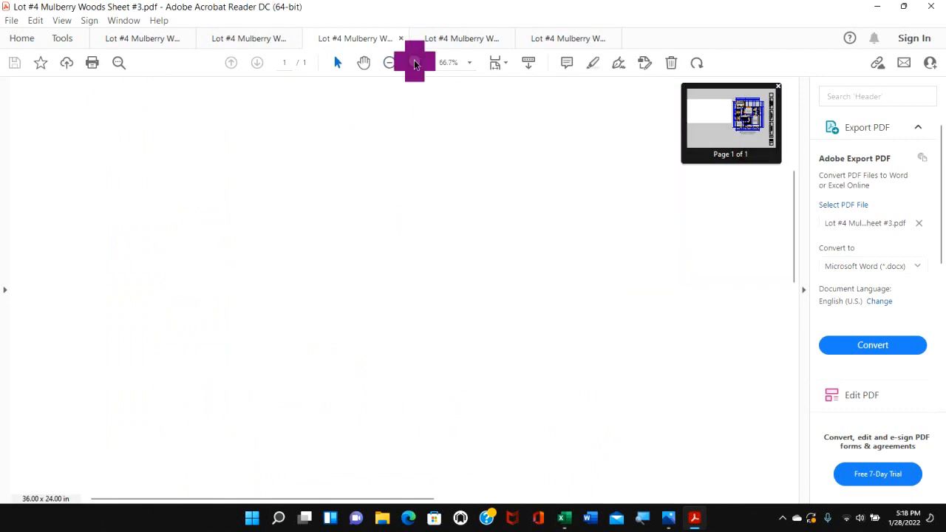
pyautogui.click(589, 282)
pyautogui.click(416, 63)
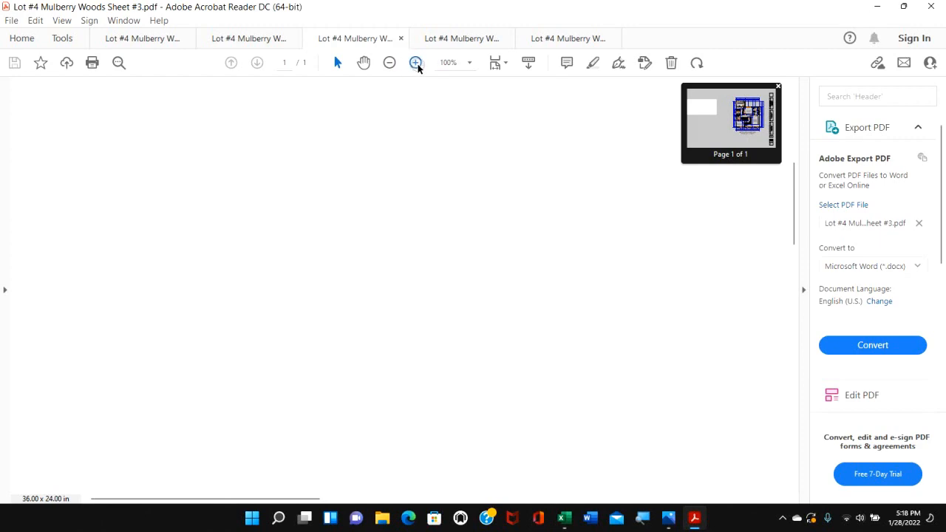
pyautogui.click(646, 320)
pyautogui.moveTo(306, 495)
pyautogui.mouseDown()
pyautogui.moveTo(280, 492)
pyautogui.moveTo(584, 519)
pyautogui.mouseUp()
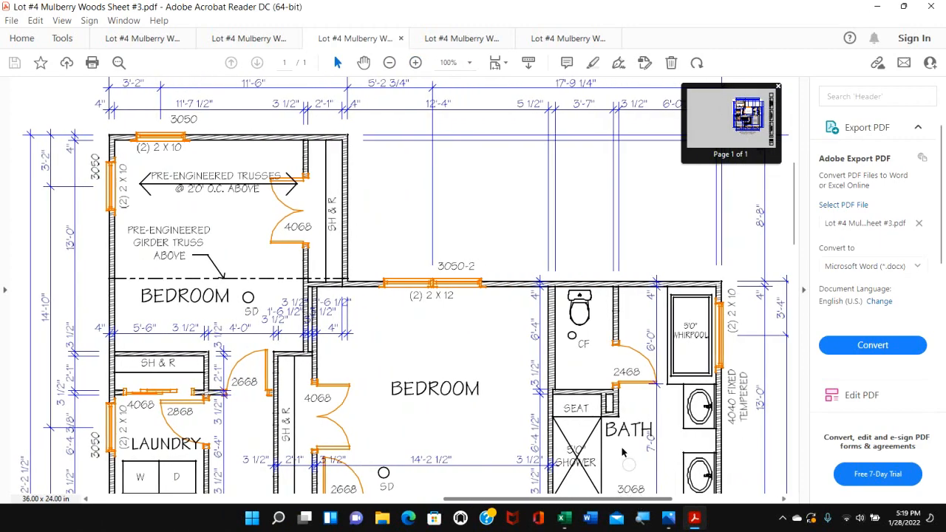
# Examine the layout and overall dimensions of the entire upper level floor plan.
pyautogui.click(390, 63)
pyautogui.click(389, 63)
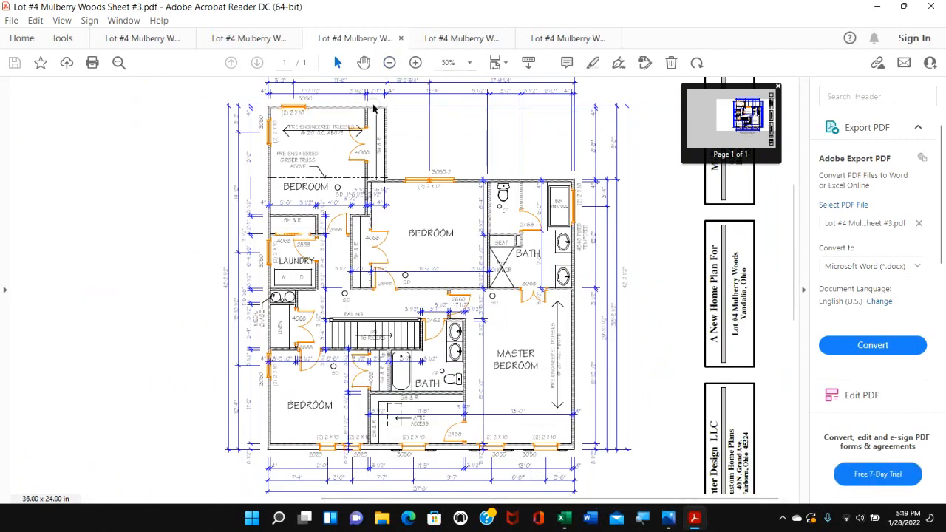
pyautogui.scroll(2, 390, 144)
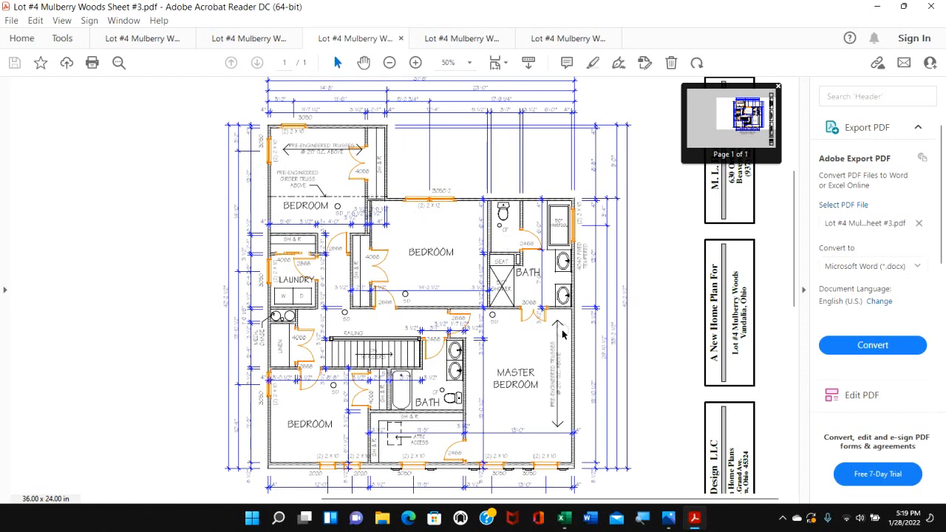
pyautogui.scroll(-1, 563, 333)
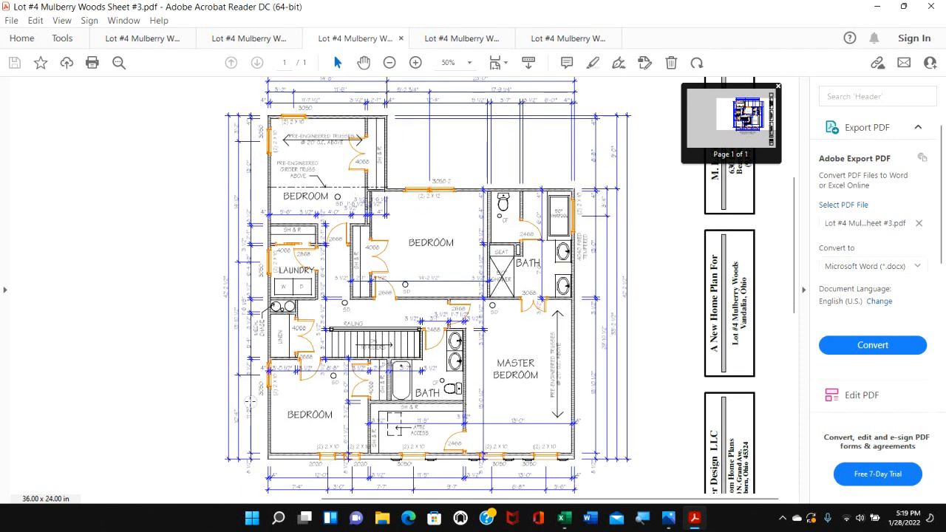
pyautogui.scroll(-2, 608, 285)
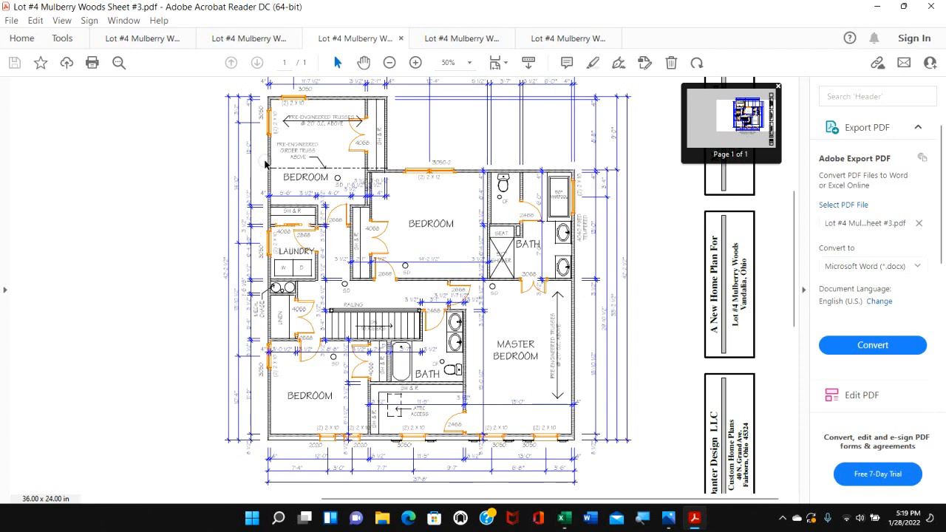
# Return to Sheet #4 and check the roof pitches and gables on the front elevation.
pyautogui.moveTo(691, 518)
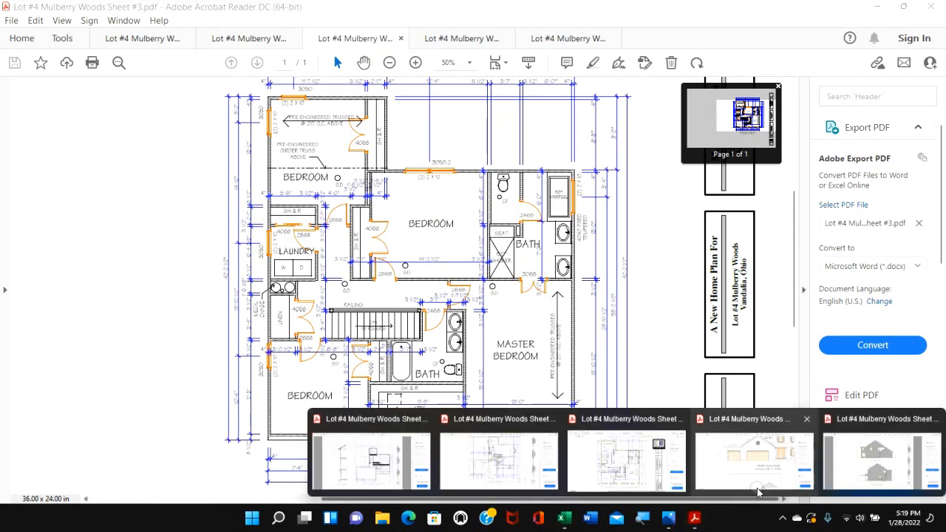
pyautogui.click(761, 477)
pyautogui.scroll(2, 733, 462)
pyautogui.moveTo(493, 499); pyautogui.dragTo(577, 507)
pyautogui.scroll(1, 518, 296)
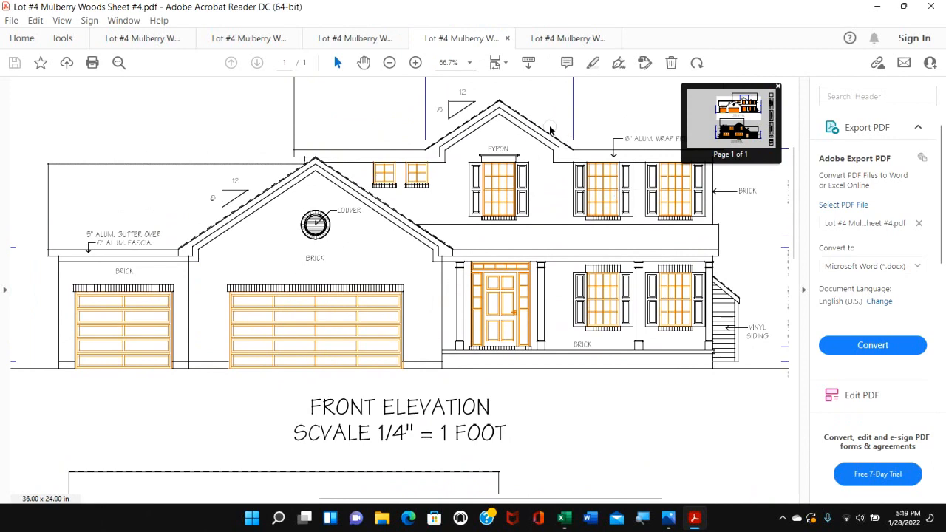
pyautogui.scroll(-1, 621, 241)
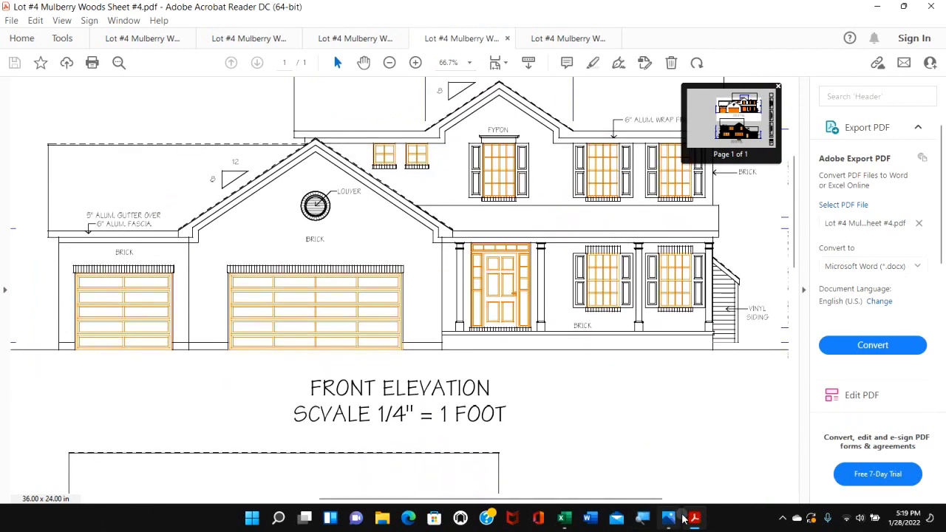
# Switch to the Squote Master workbook in Excel and set Roof Truss line 1 to roof pitch 8 and overhang 12 inches.
pyautogui.click(564, 517)
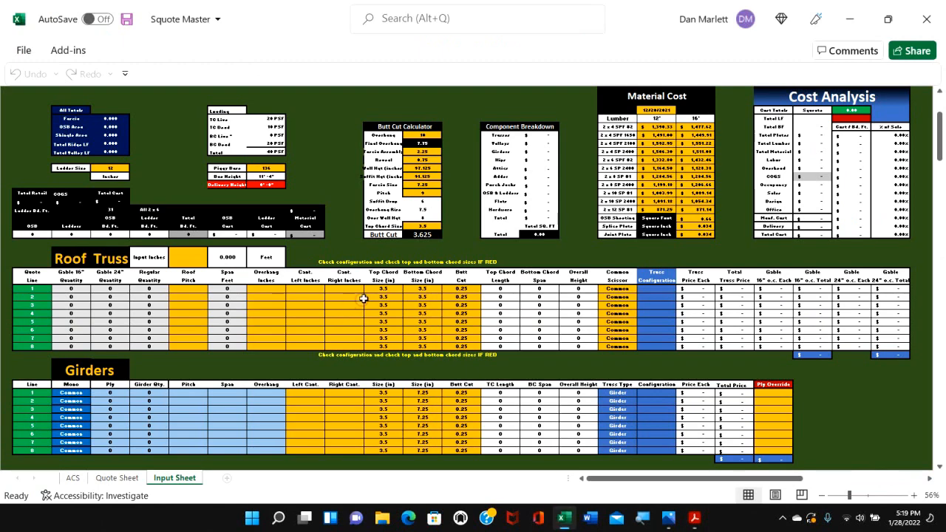
pyautogui.scroll(2, 397, 294)
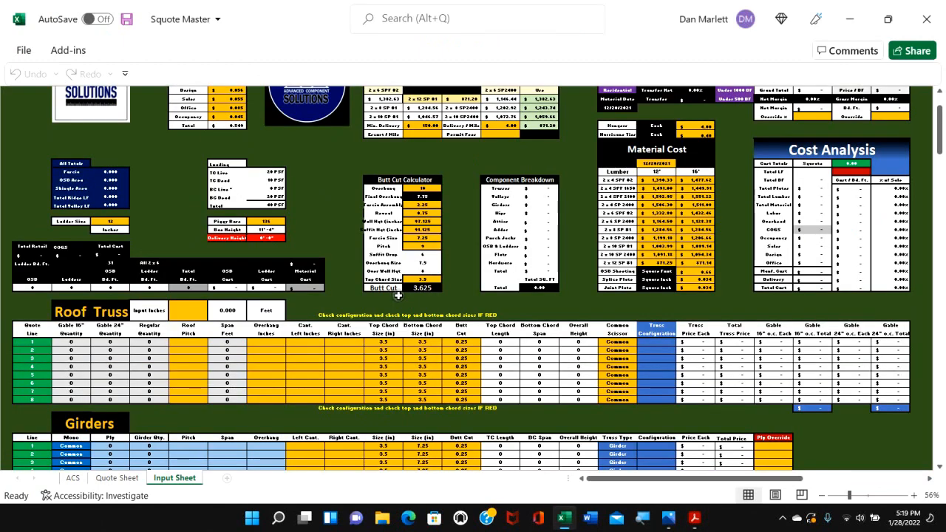
pyautogui.scroll(-4, 398, 294)
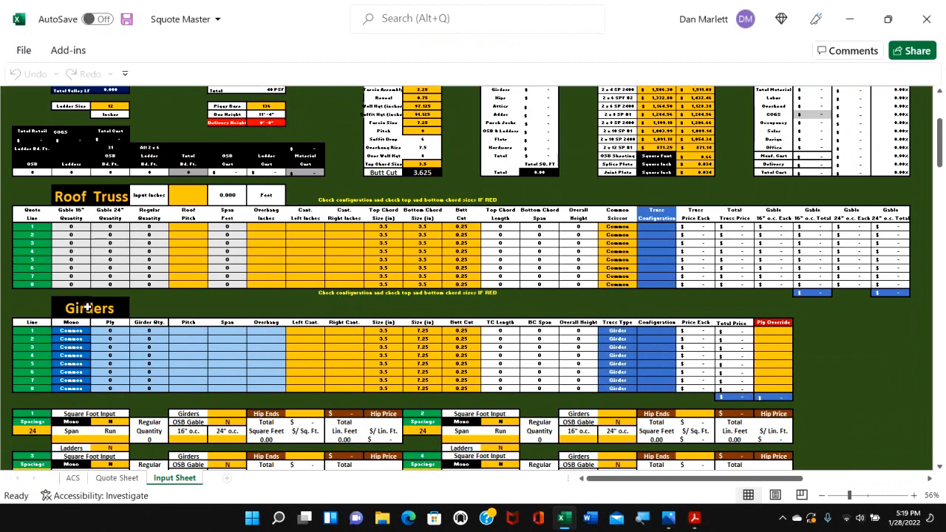
pyautogui.click(189, 229)
pyautogui.write('8')
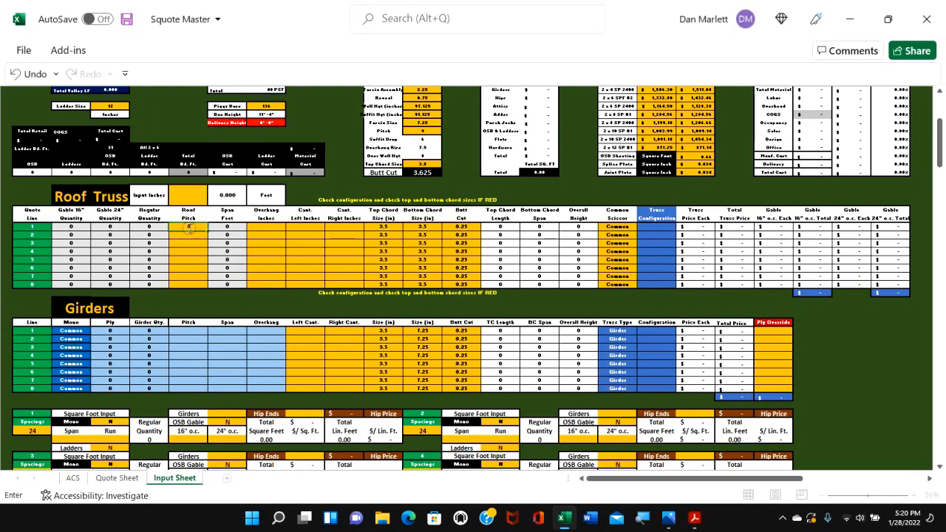
pyautogui.press('Return')
pyautogui.click(268, 226)
pyautogui.write('12')
pyautogui.press('Return')
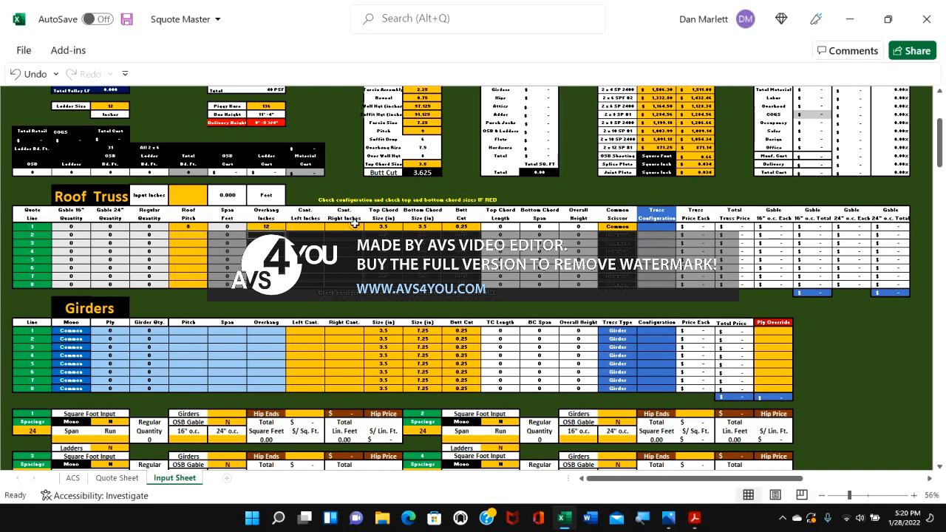
# Check the available top chord and bottom chord size options for Roof Truss line 1.
pyautogui.click(398, 227)
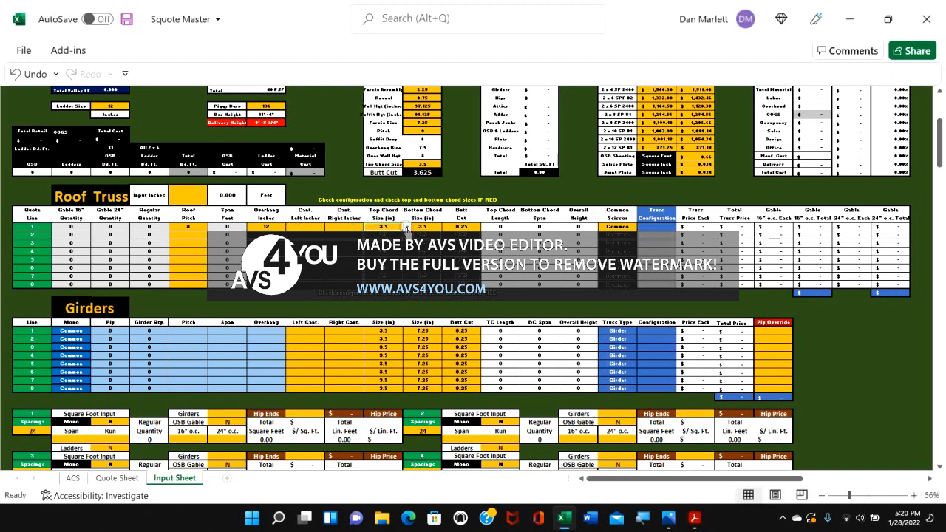
pyautogui.click(407, 227)
pyautogui.click(438, 229)
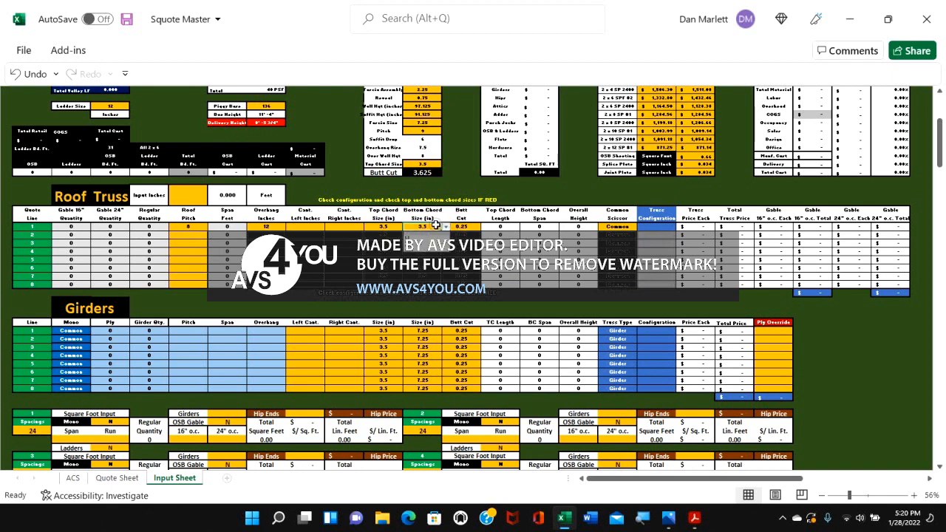
pyautogui.click(436, 228)
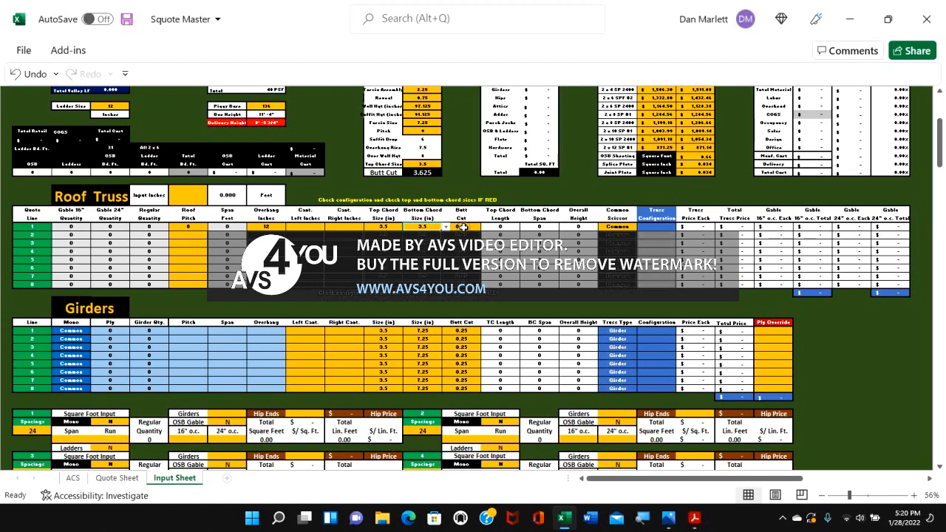
# Try the Scissor truss type on Roof Truss line 1 and restore it to Common.
pyautogui.click(622, 227)
pyautogui.click(641, 226)
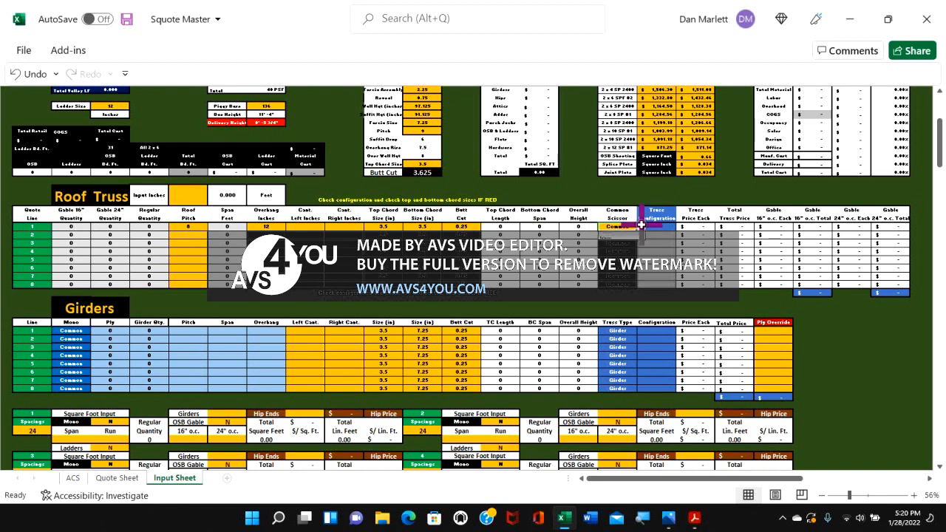
pyautogui.click(607, 239)
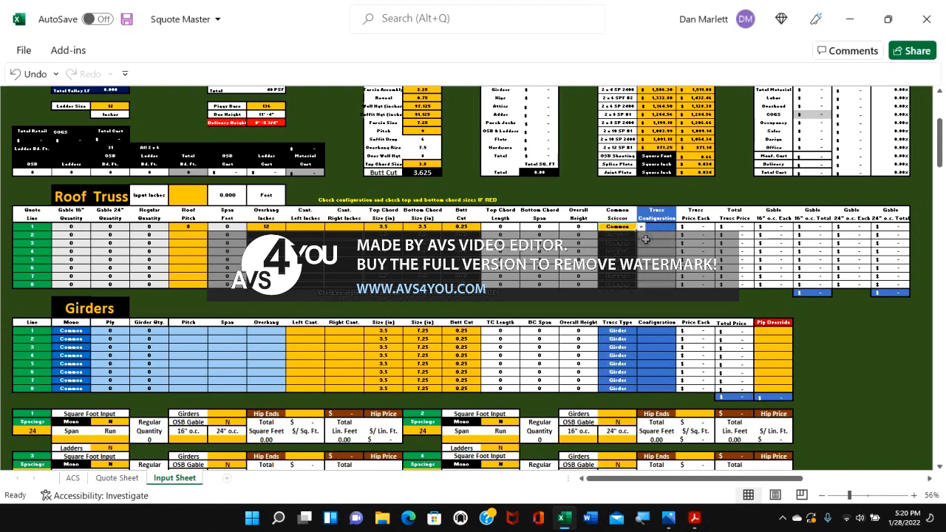
pyautogui.click(641, 227)
pyautogui.click(613, 238)
pyautogui.click(613, 238)
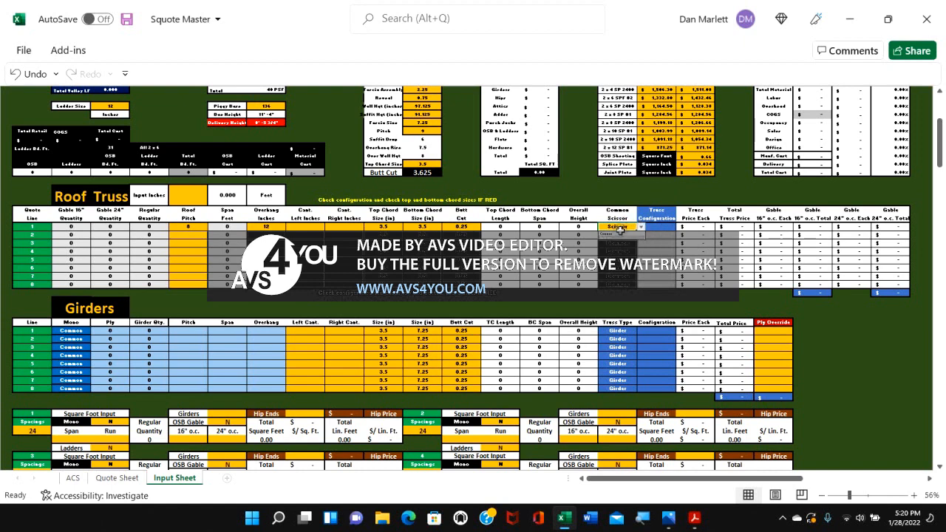
pyautogui.click(620, 234)
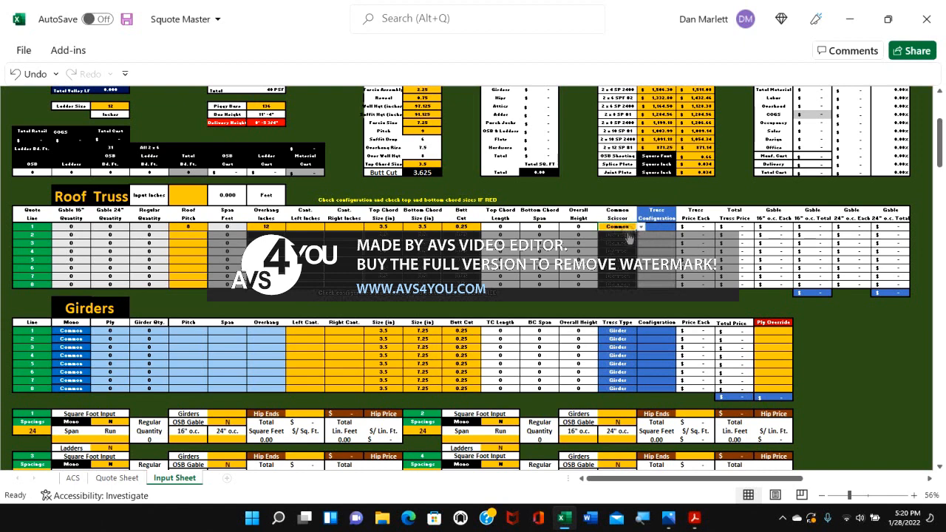
# Check the available truss spacing options in Square Foot Input section 1.
pyautogui.scroll(-7, 118, 305)
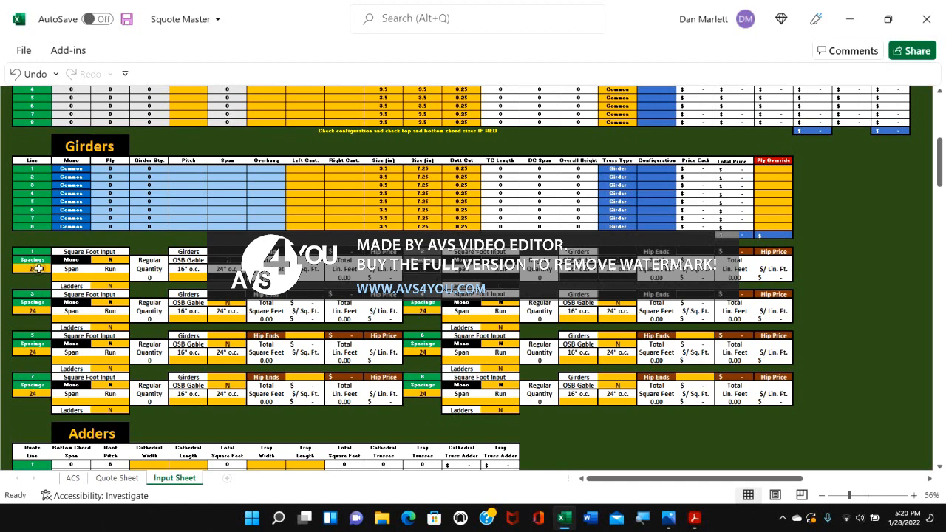
pyautogui.click(33, 269)
pyautogui.click(54, 267)
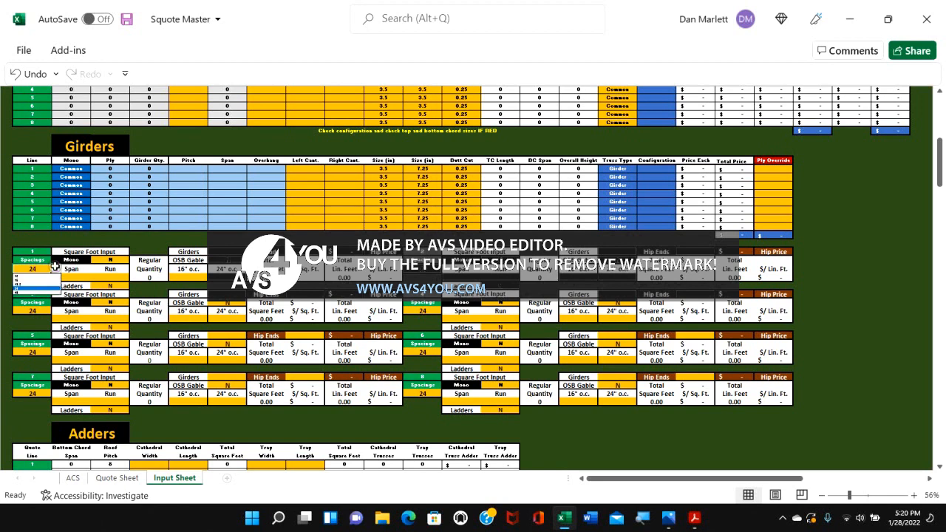
pyautogui.click(54, 267)
pyautogui.click(156, 237)
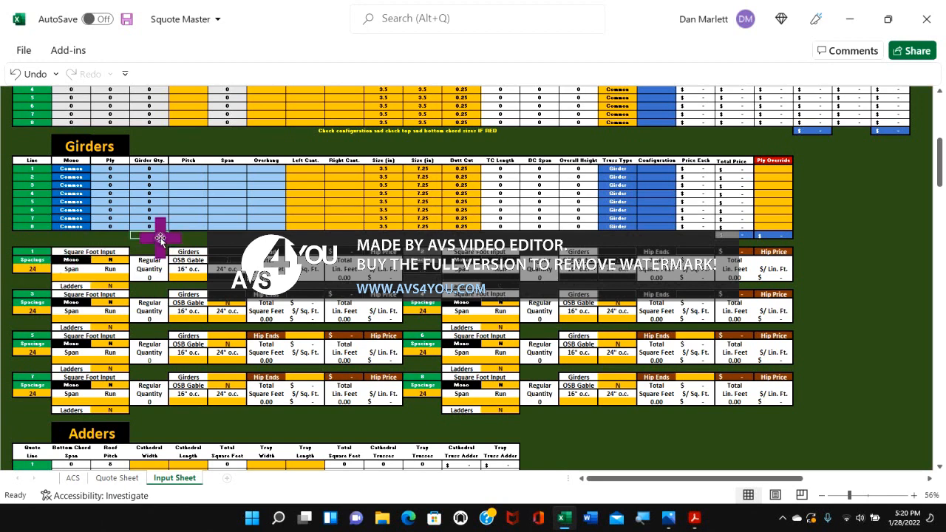
# Convert 8 inches to feet with the Roof Truss section's inch converter.
pyautogui.click(77, 277)
pyautogui.scroll(5, 77, 277)
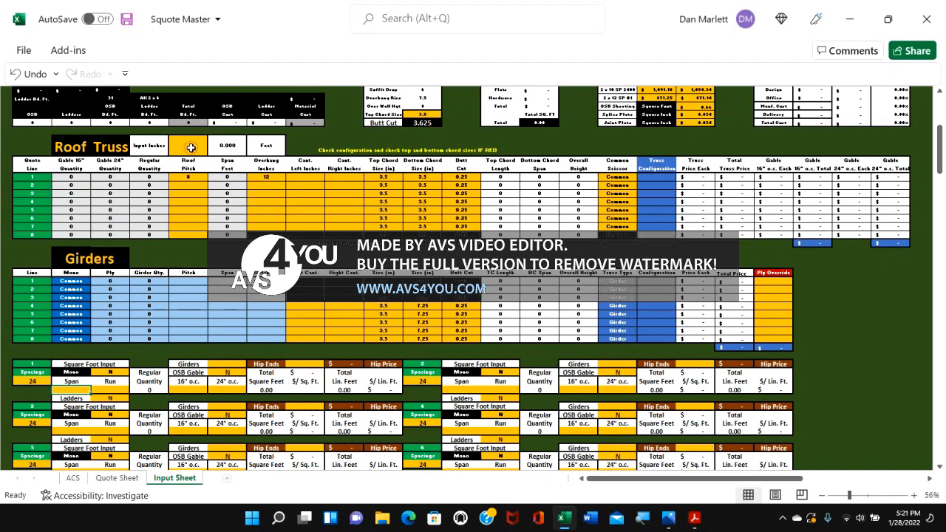
pyautogui.click(192, 146)
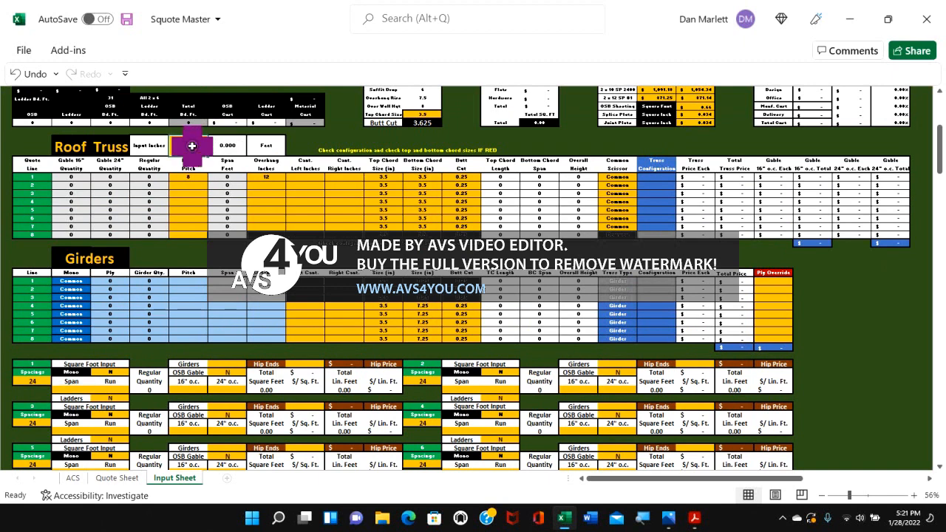
pyautogui.write('8')
pyautogui.press('Return')
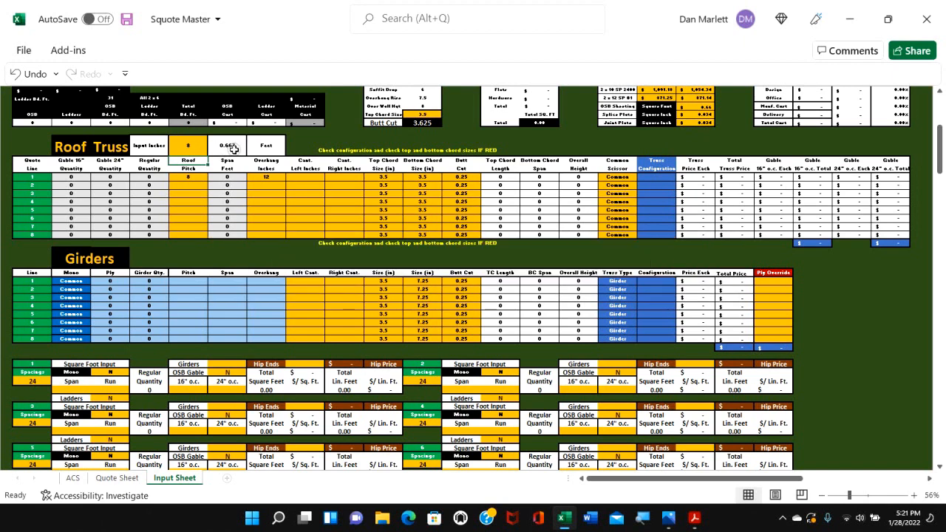
# Enter a span of 14.667 and a run of 9 in Square Foot Input section 1.
pyautogui.scroll(-2, 233, 149)
pyautogui.click(80, 338)
pyautogui.write('14.667')
pyautogui.press('Return')
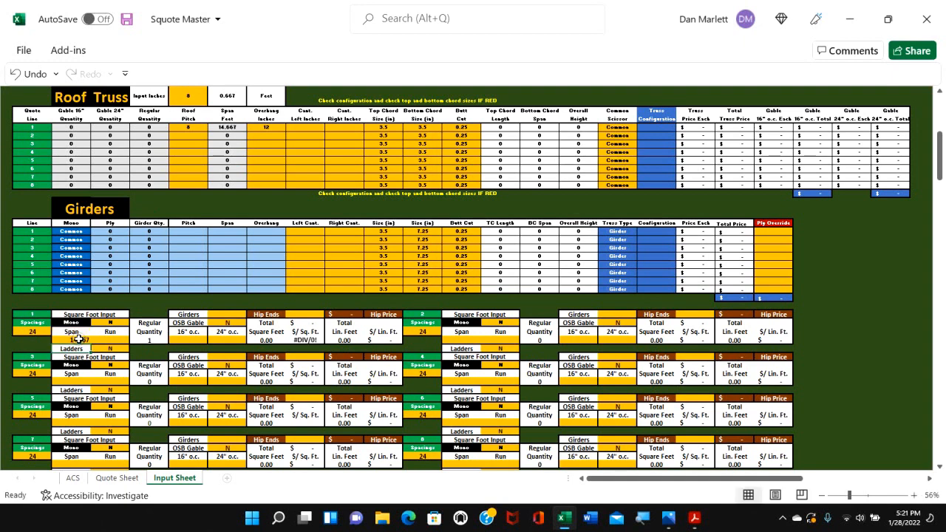
pyautogui.click(116, 342)
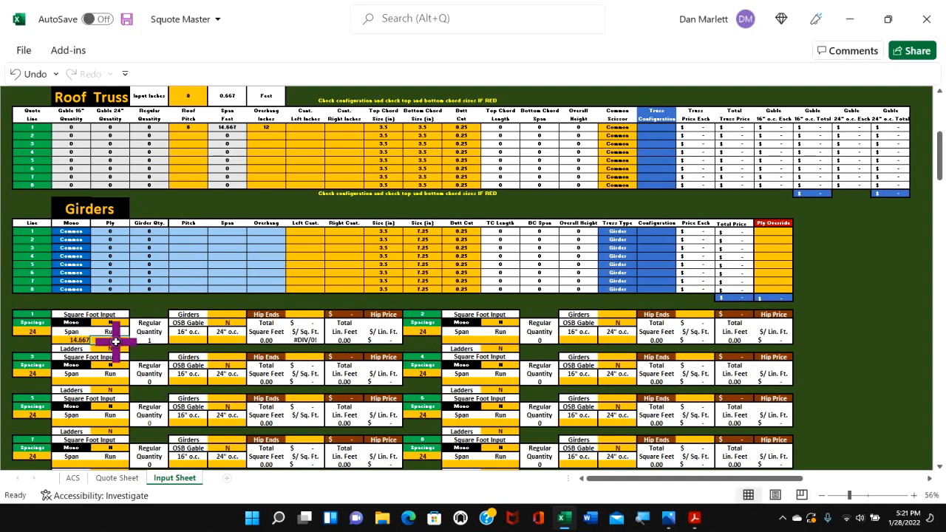
pyautogui.write('9')
pyautogui.press('Return')
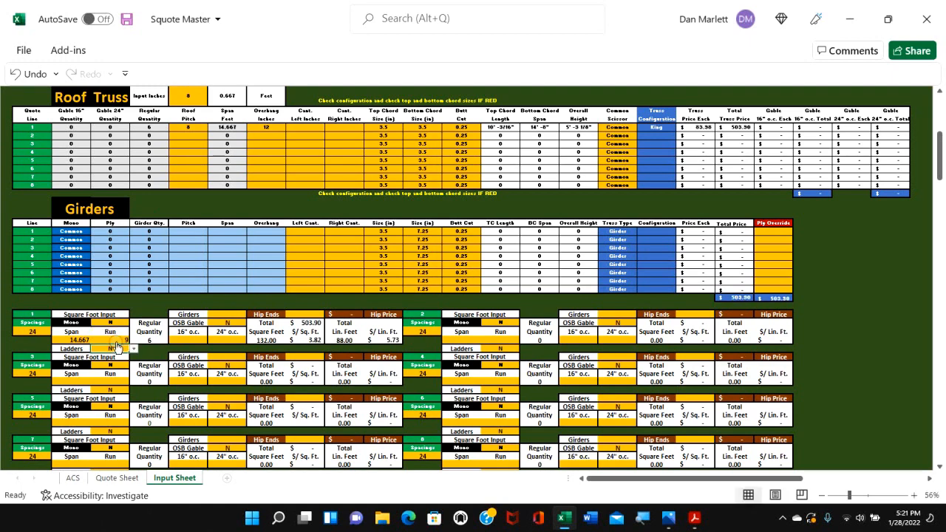
# In Square Foot Input section 1, set the girders to 1 and the 24" o.c. gable quantity to 1.
pyautogui.scroll(1, 116, 346)
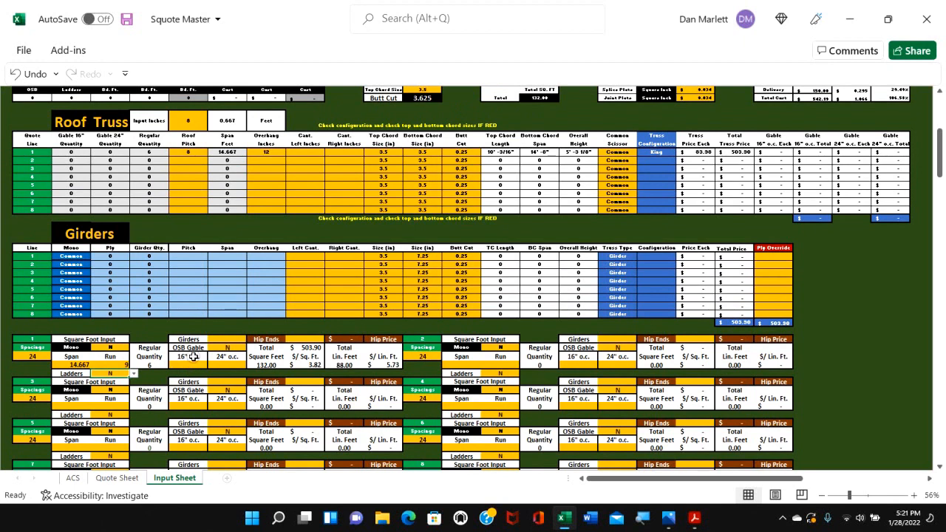
pyautogui.click(221, 339)
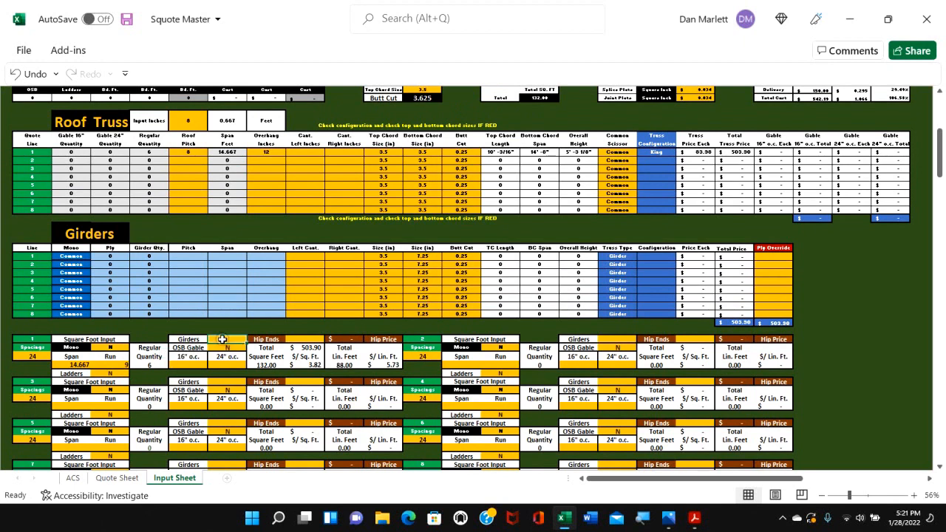
pyautogui.write('1')
pyautogui.press('Return')
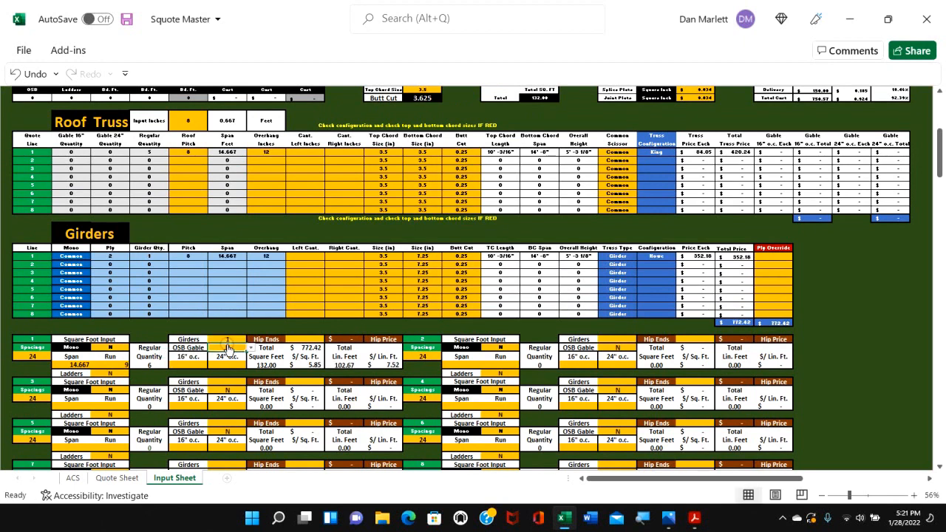
pyautogui.click(230, 365)
pyautogui.write('1')
pyautogui.press('Return')
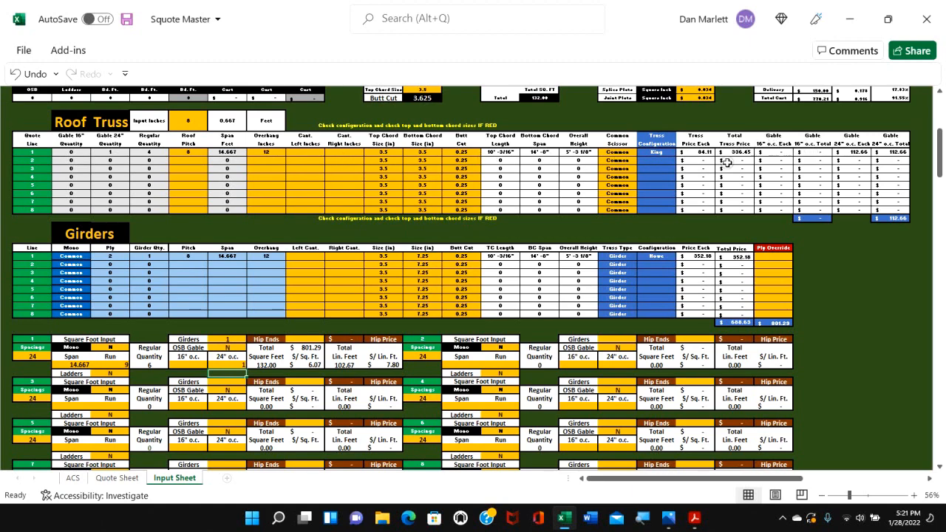
# Review the prices and overall height of Roof Truss line 1 and the sheet's delivery height.
pyautogui.scroll(3, 727, 164)
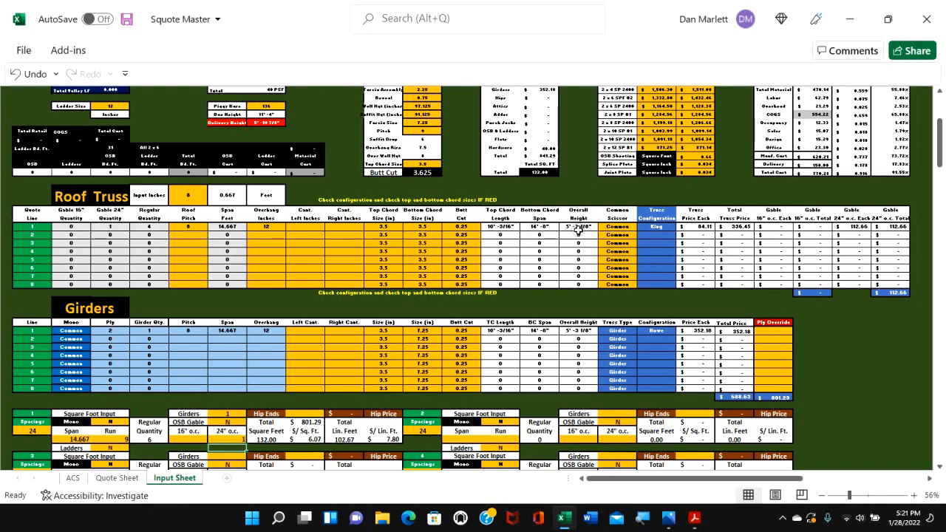
pyautogui.scroll(4, 579, 229)
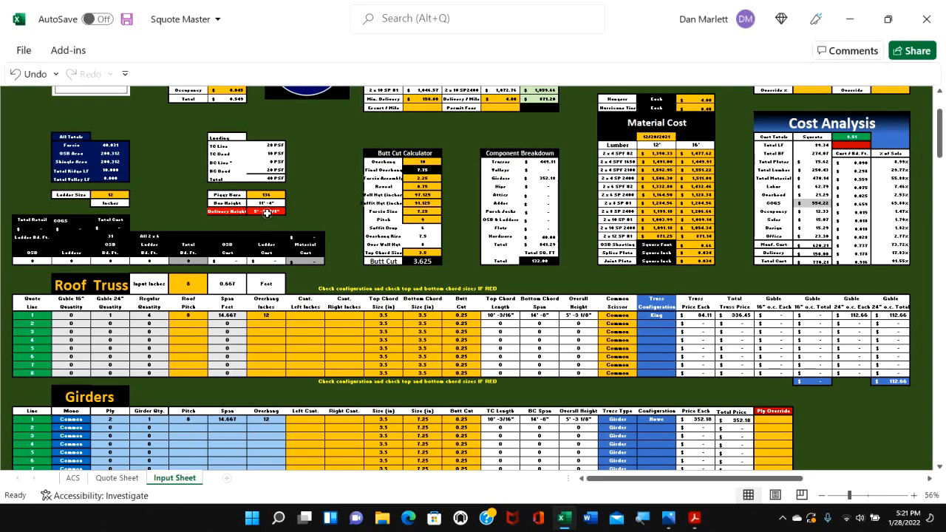
pyautogui.scroll(-3, 268, 212)
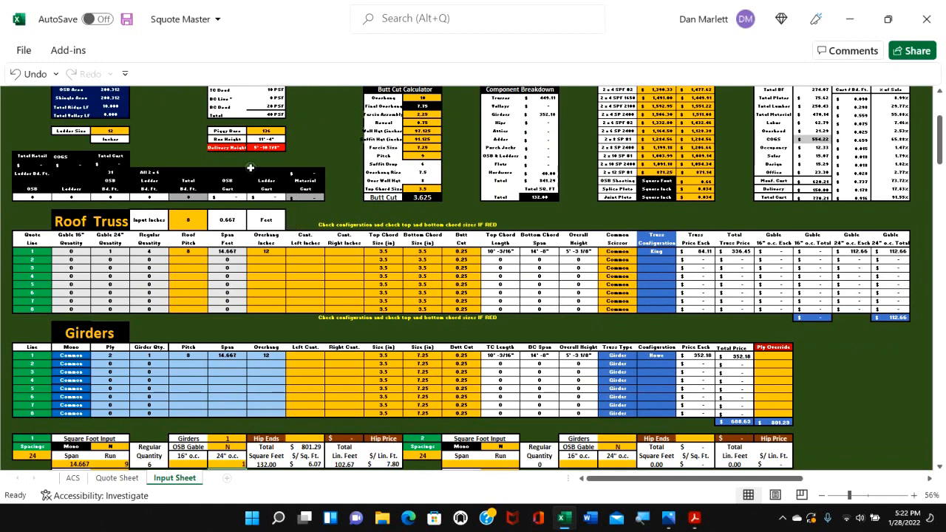
# On Valley Sets line 1, enter a valley quantity of 1 and set both the top and bottom pitch to 8.
pyautogui.scroll(-2, 292, 195)
pyautogui.scroll(-2, 231, 276)
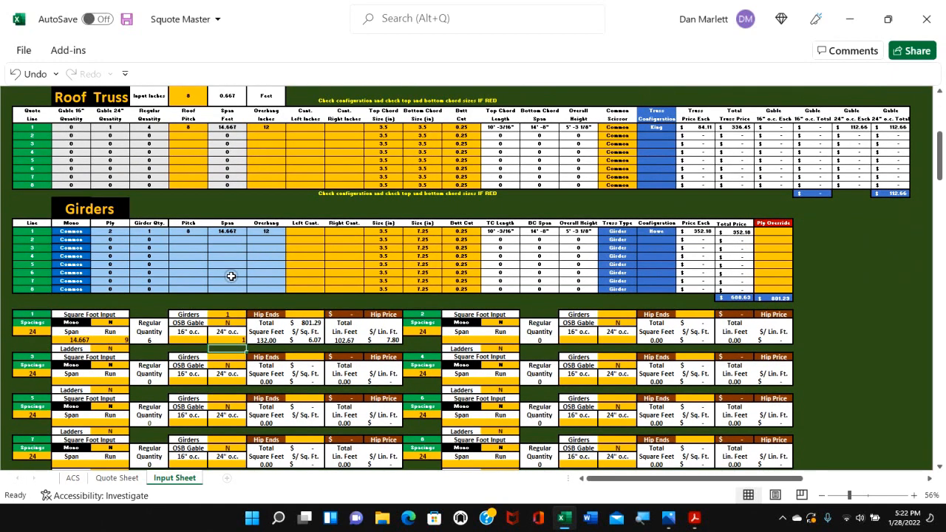
pyautogui.scroll(-7, 232, 276)
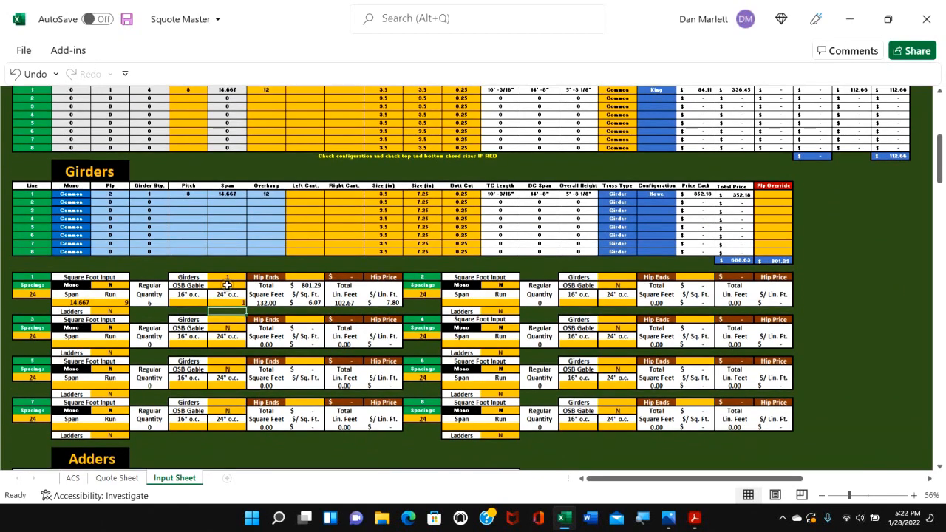
pyautogui.scroll(-2, 74, 338)
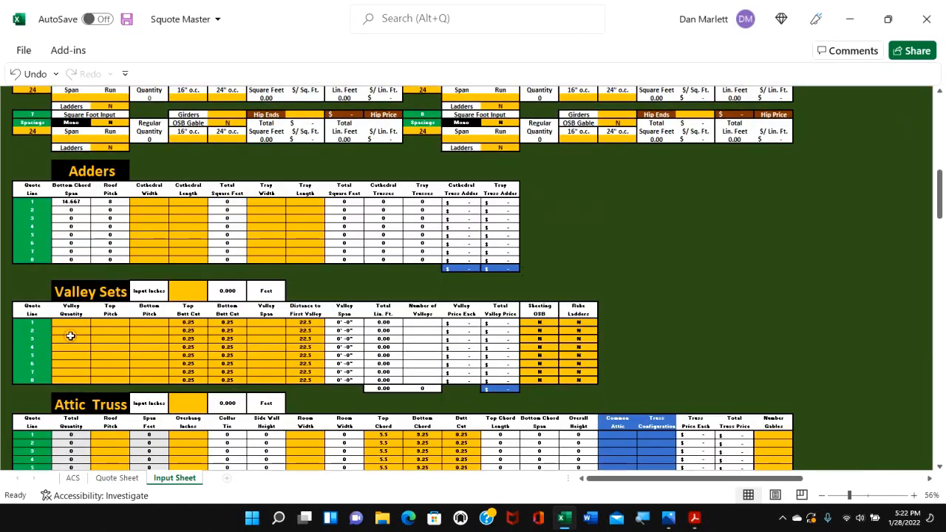
pyautogui.click(74, 323)
pyautogui.write('1')
pyautogui.press('Return')
pyautogui.click(116, 323)
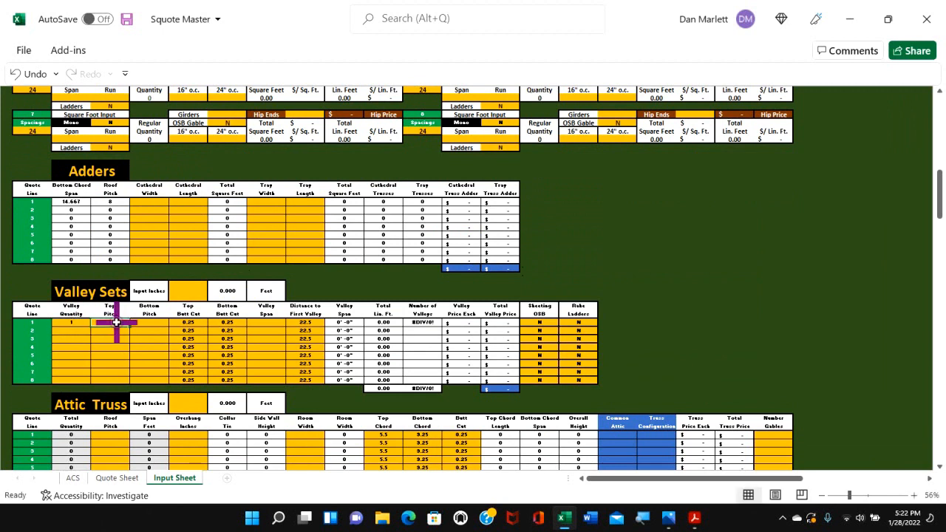
pyautogui.write('8')
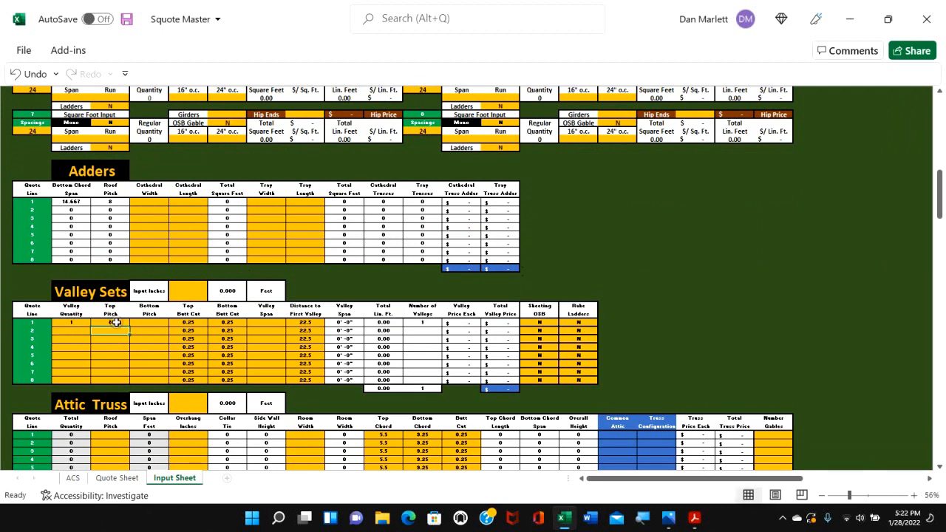
pyautogui.click(145, 322)
pyautogui.write('8')
pyautogui.press('Return')
# Set the valley span on Valley Sets line 1 to 14.667.
pyautogui.click(268, 322)
pyautogui.write('14')
pyautogui.press('Return')
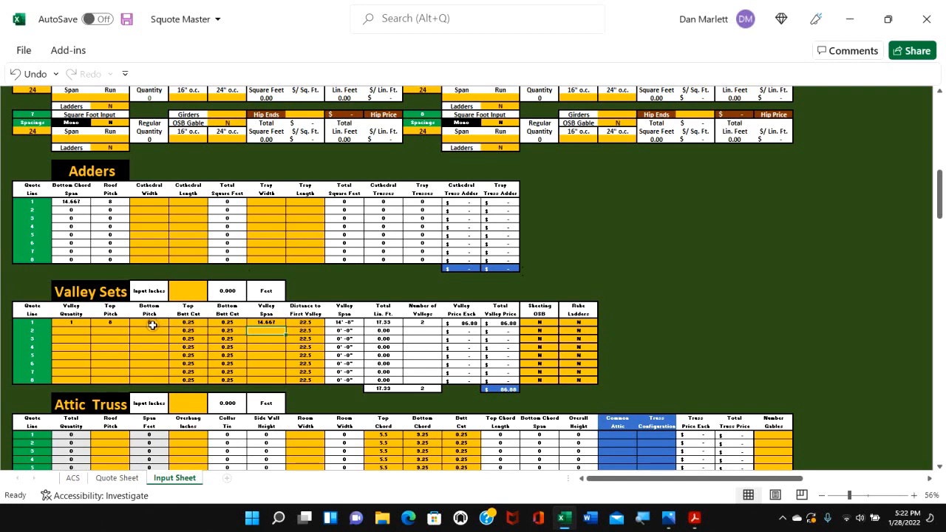
# Convert 2.5 inches to feet with the Roof Truss section's inches input.
pyautogui.scroll(2, 251, 359)
pyautogui.scroll(3, 253, 360)
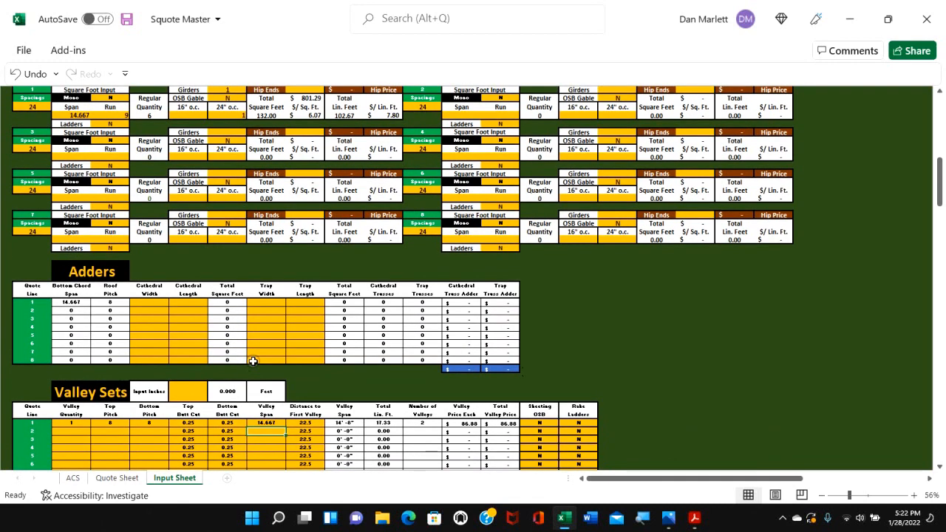
pyautogui.scroll(-1, 253, 361)
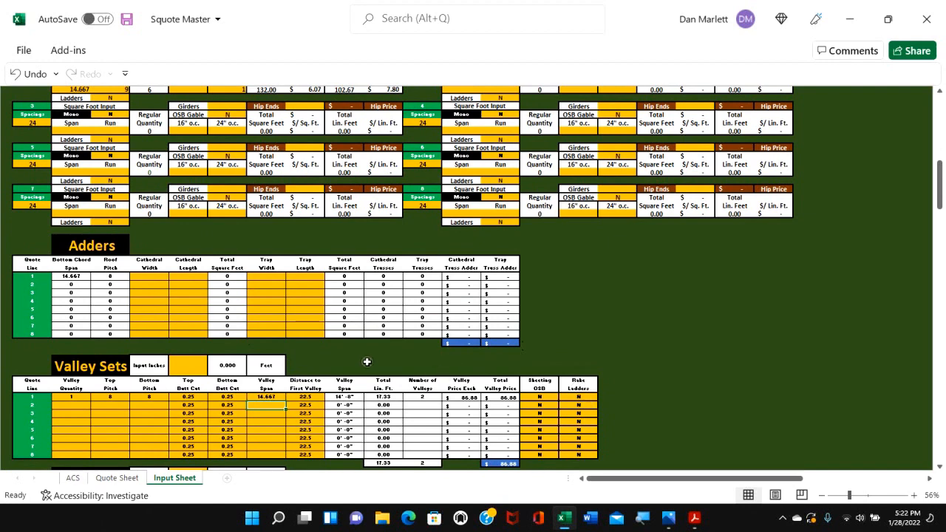
pyautogui.scroll(8, 380, 392)
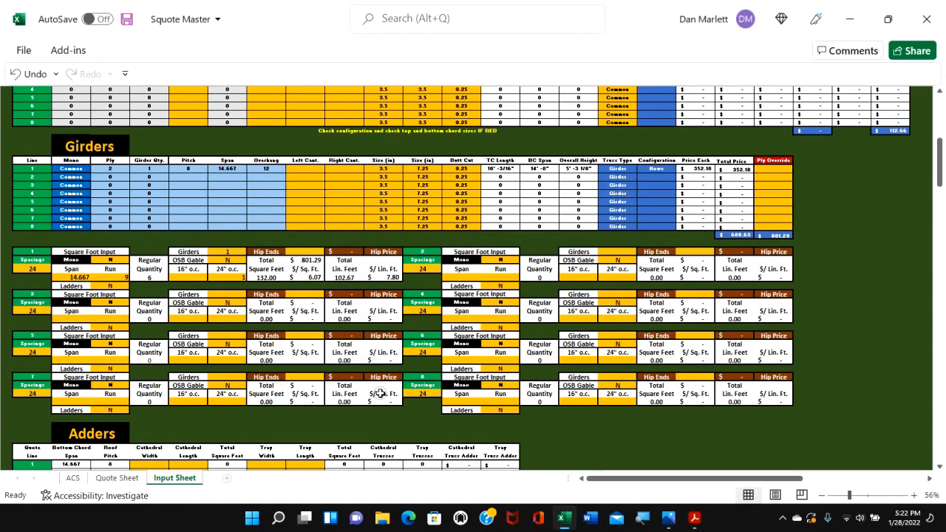
pyautogui.scroll(3, 380, 393)
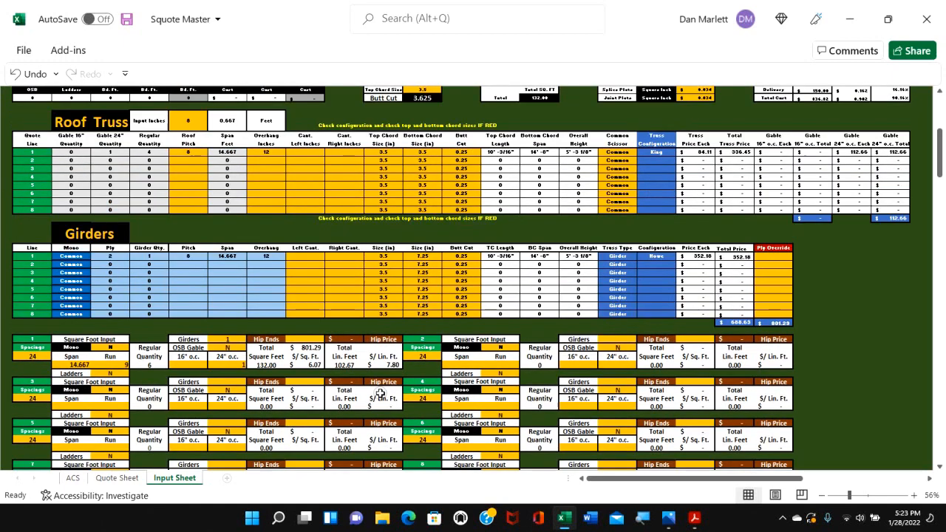
pyautogui.scroll(2, 380, 394)
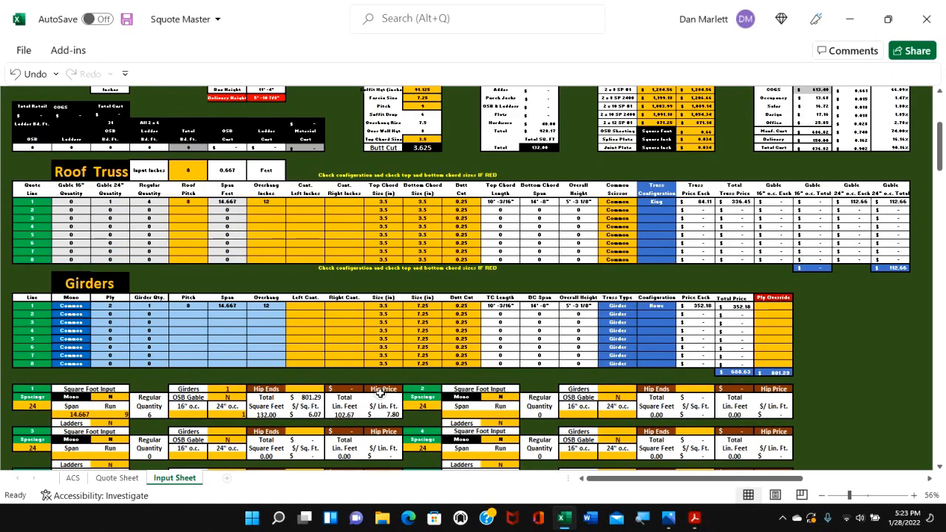
pyautogui.click(188, 167)
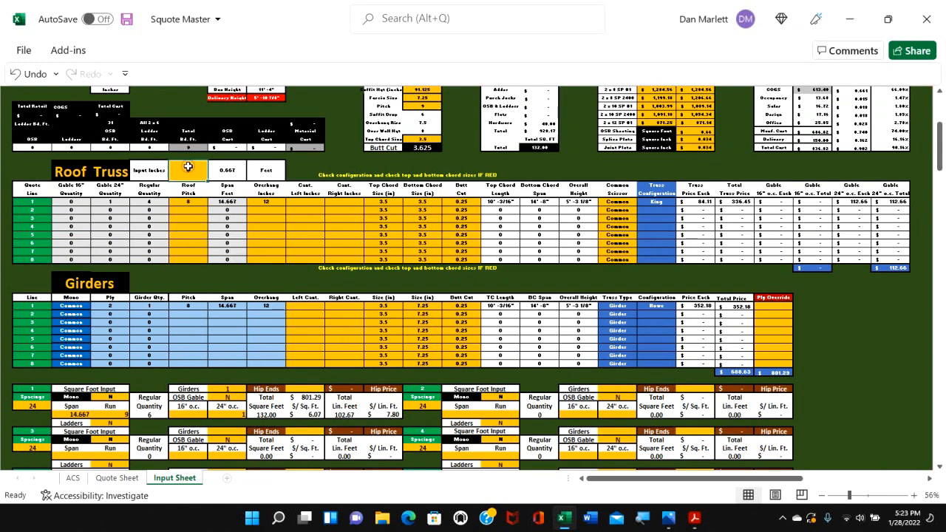
pyautogui.write('2.5')
pyautogui.press('Return')
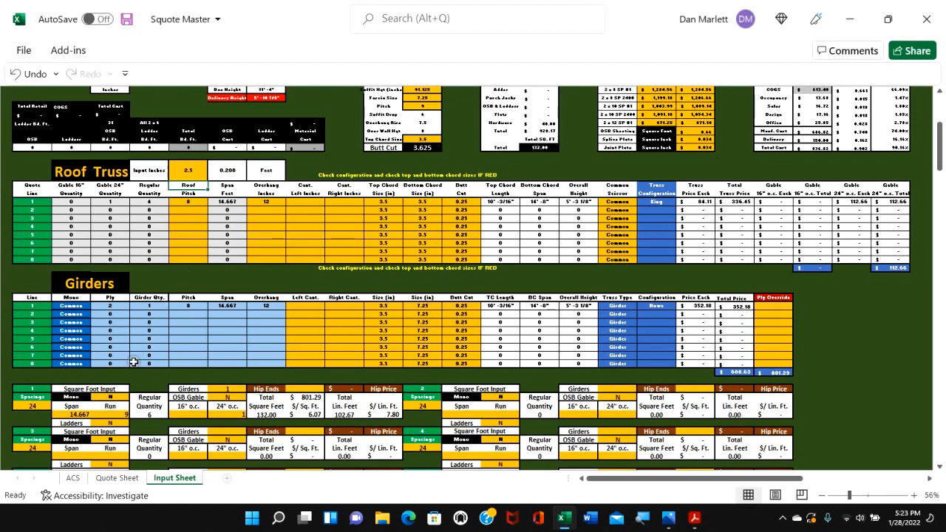
# In Square Foot Input section 2, set the span to 32.208, the run to 37.667 and the 24" o.c. gable quantity to 2.
pyautogui.scroll(-2, 148, 362)
pyautogui.click(465, 365)
pyautogui.write('32.')
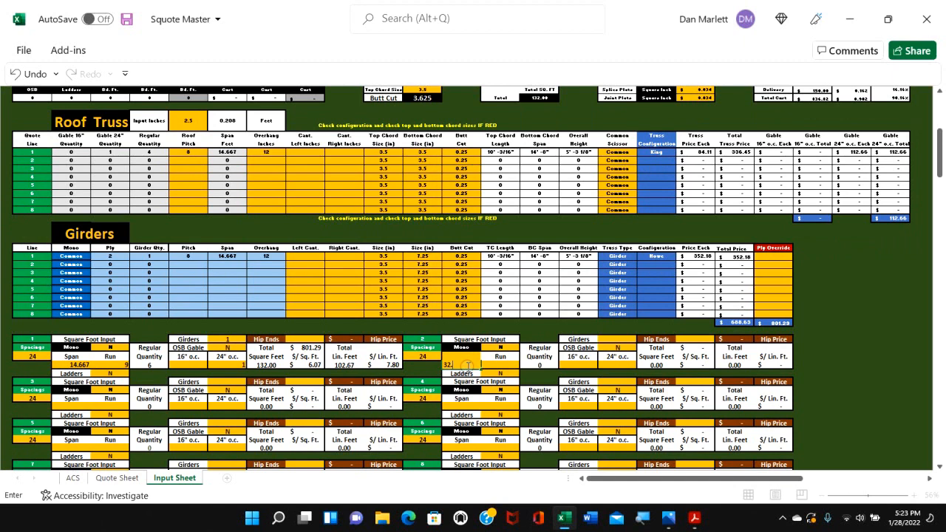
pyautogui.write('208')
pyautogui.press('Return')
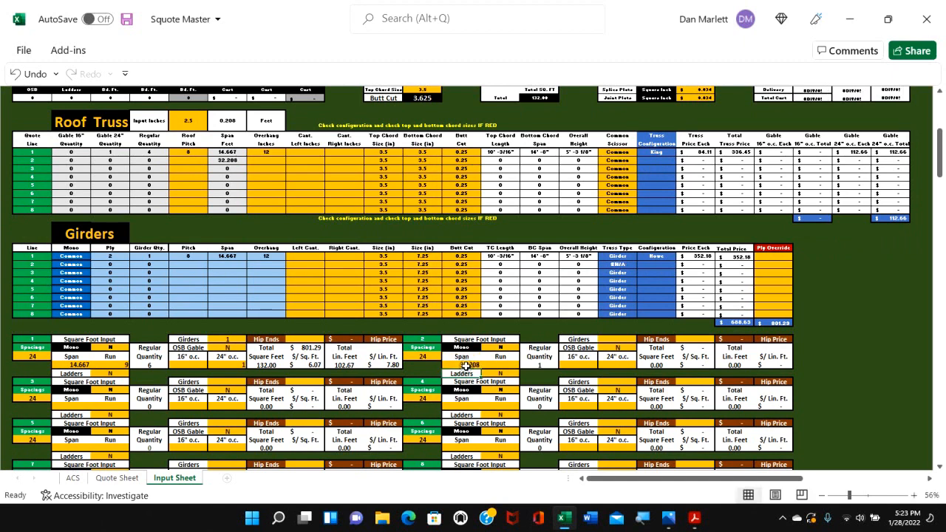
pyautogui.click(513, 362)
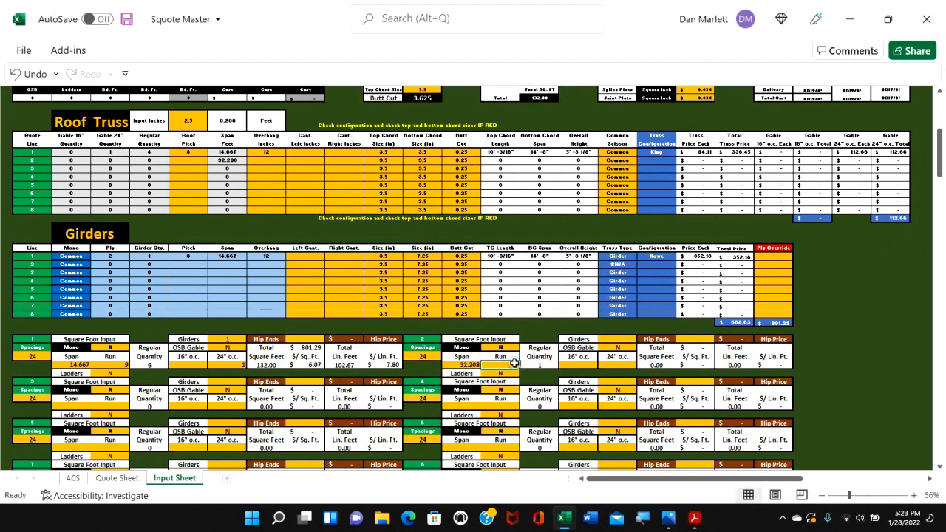
pyautogui.write('3')
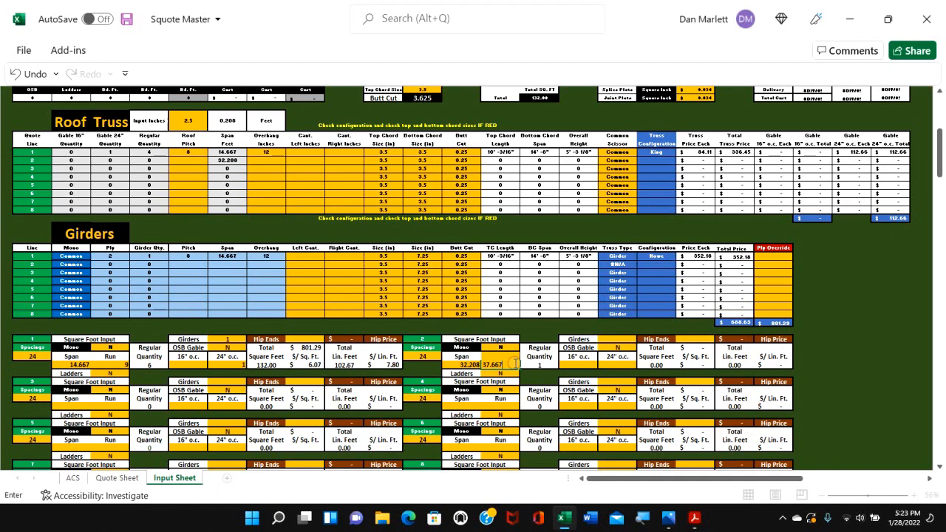
pyautogui.write('7.667')
pyautogui.press('Return')
pyautogui.click(618, 365)
pyautogui.write('2')
pyautogui.press('Return')
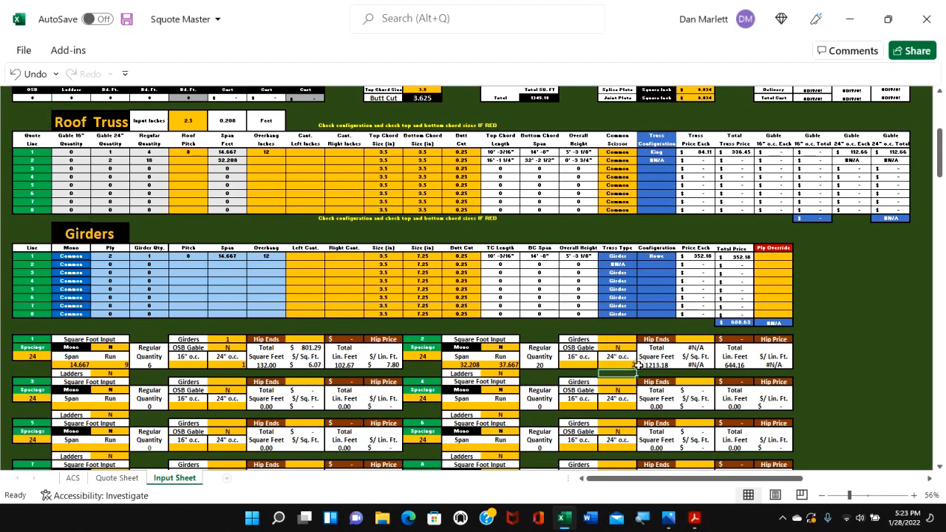
# Set the roof pitch on Roof Truss line 2 to 8.
pyautogui.click(188, 160)
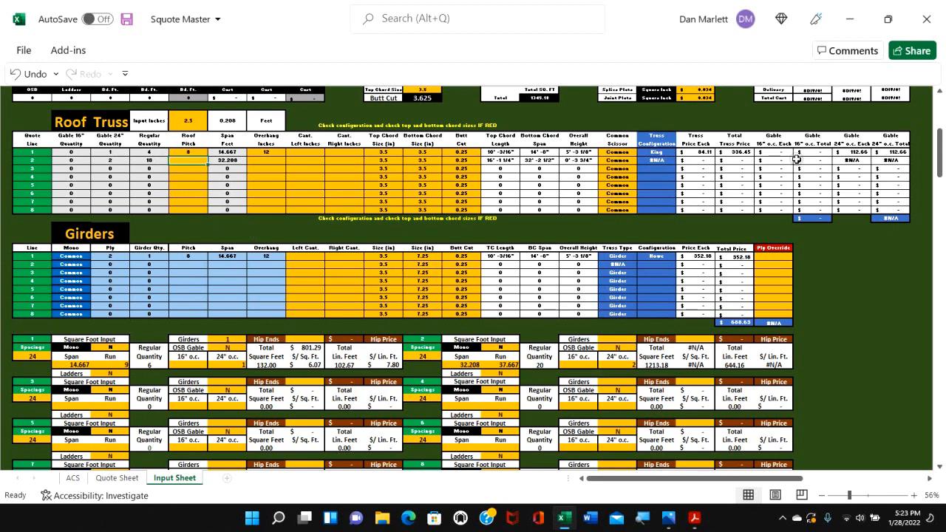
pyautogui.click(192, 162)
pyautogui.doubleClick(188, 159)
pyautogui.write('8')
pyautogui.press('Return')
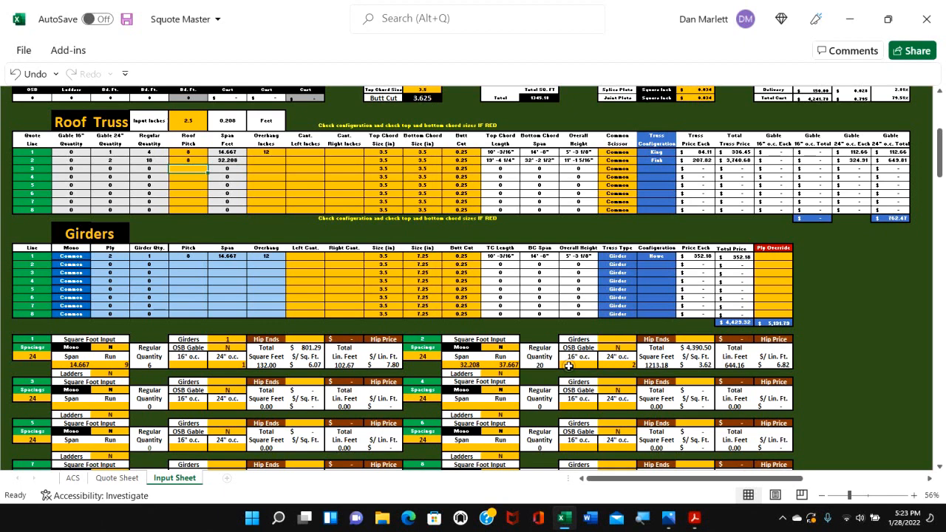
# Switch to Acrobat Reader and examine the front elevation on Lot #4 Mulberry Woods Sheet #4, including the upper gable's width and pitch.
pyautogui.click(695, 521)
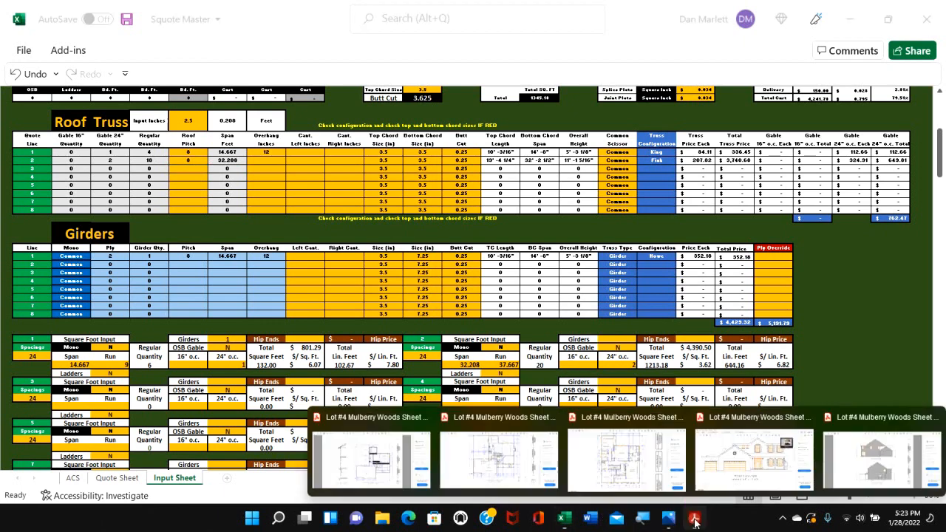
pyautogui.click(743, 458)
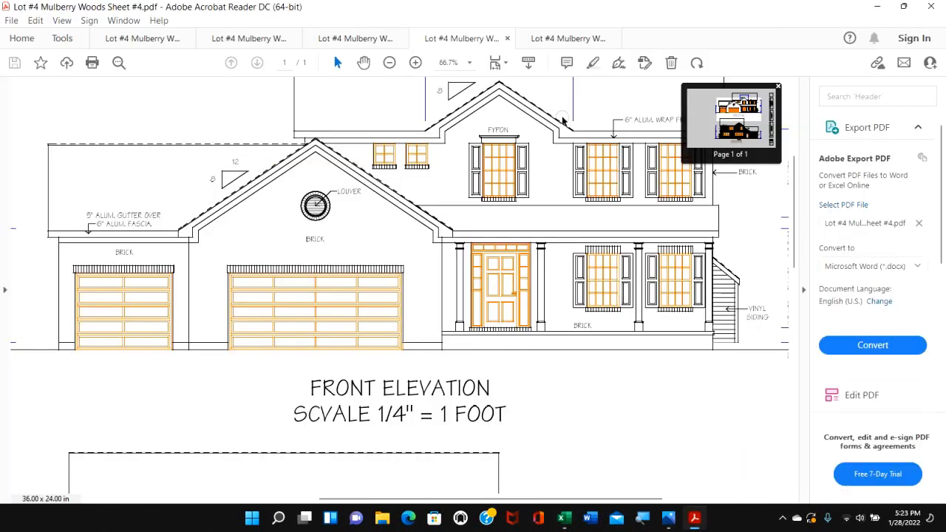
pyautogui.scroll(1, 552, 207)
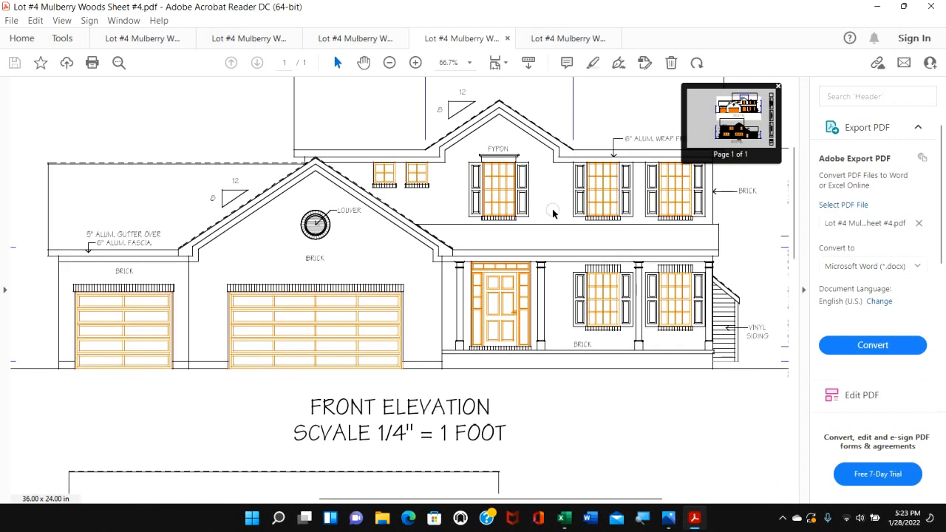
pyautogui.scroll(2, 552, 199)
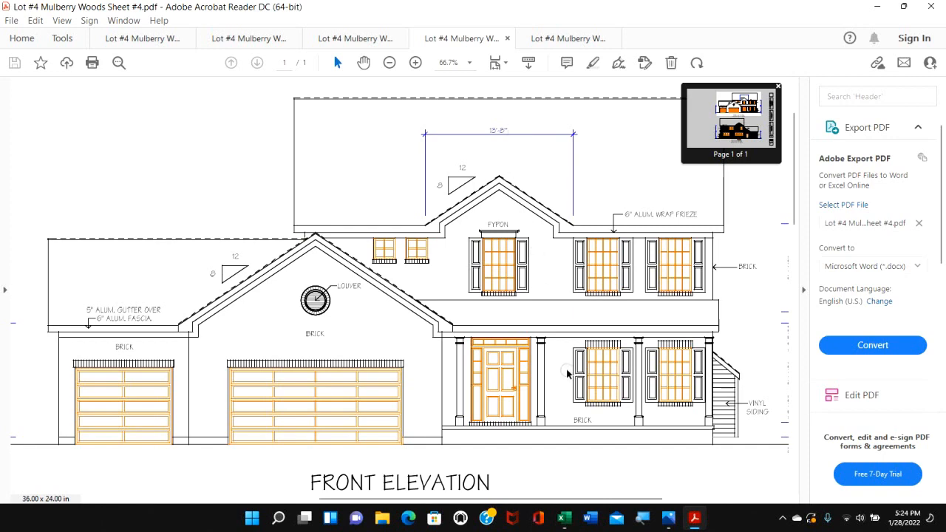
# Switch back to the Squote Master in Excel and enter valley quantity 1 with top and bottom pitch 8 on Valley Sets line 2.
pyautogui.click(561, 516)
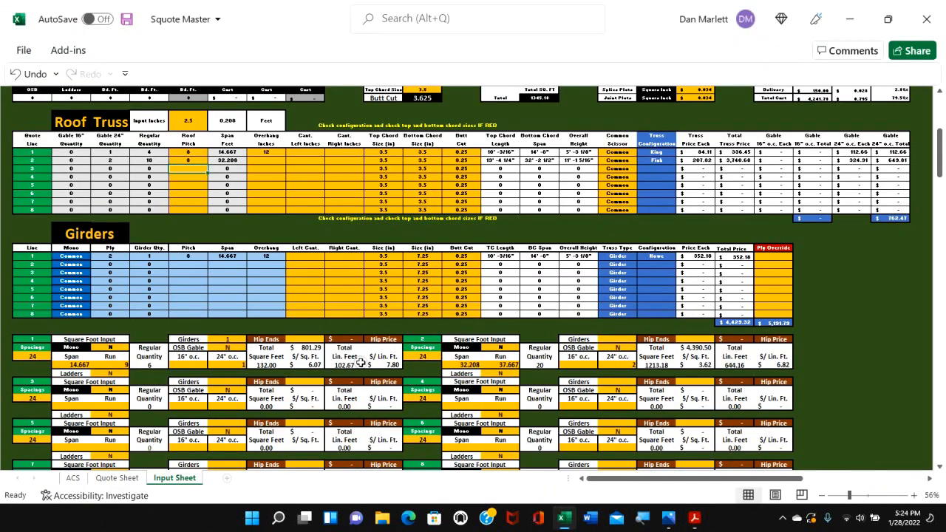
pyautogui.scroll(-7, 360, 363)
pyautogui.scroll(-7, 192, 382)
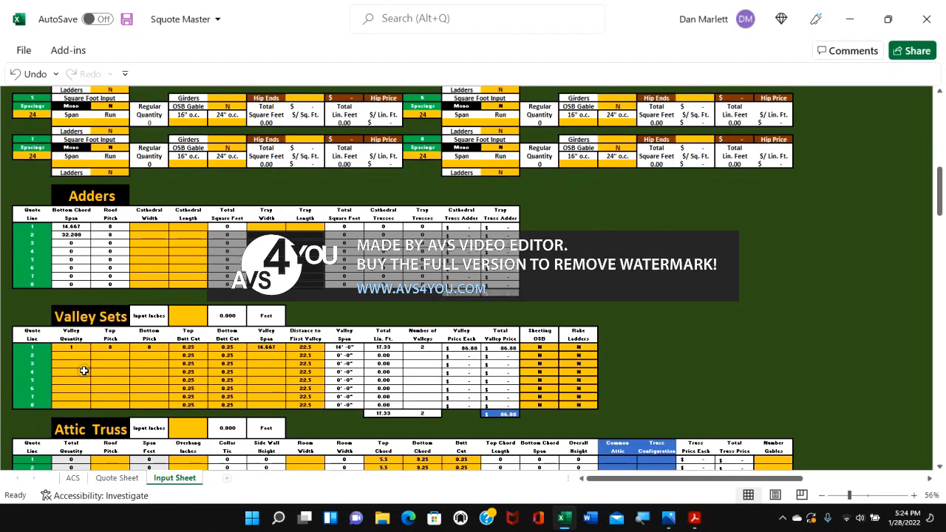
pyautogui.click(79, 332)
pyautogui.write('1')
pyautogui.press('Return')
pyautogui.click(102, 329)
pyautogui.write('8')
pyautogui.press('Return')
pyautogui.click(141, 331)
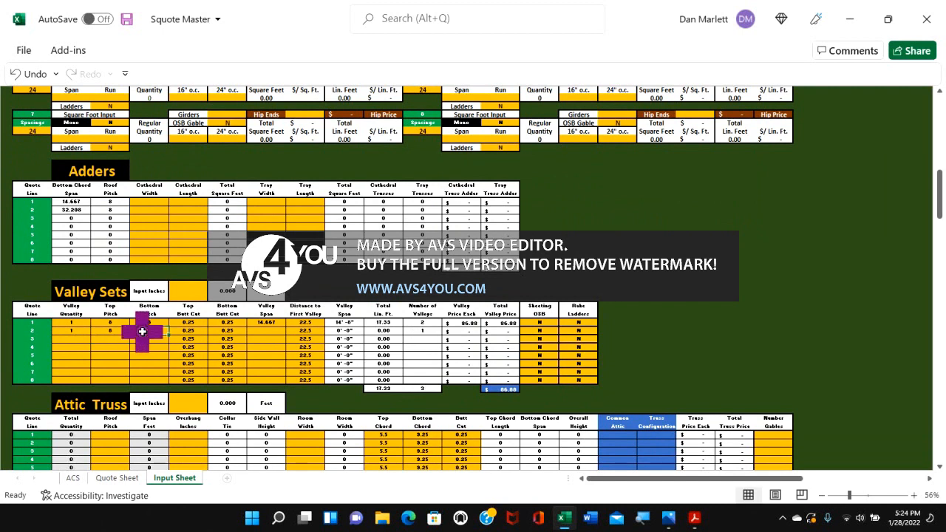
pyautogui.write('8')
pyautogui.press('Return')
# On Valley Sets line 2, set the valley span to 11.667 and the distance to first valley to 0.
pyautogui.click(257, 331)
pyautogui.write('14')
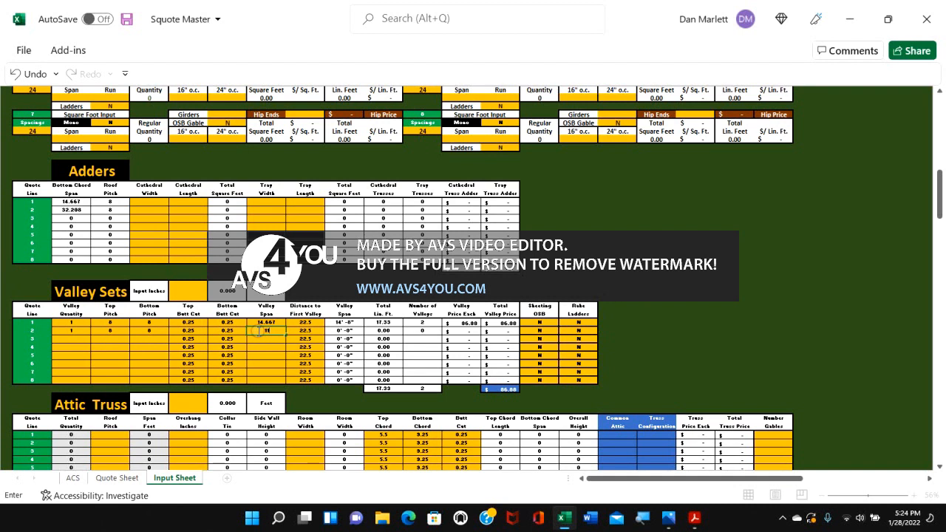
pyautogui.write('.667')
pyautogui.press('Return')
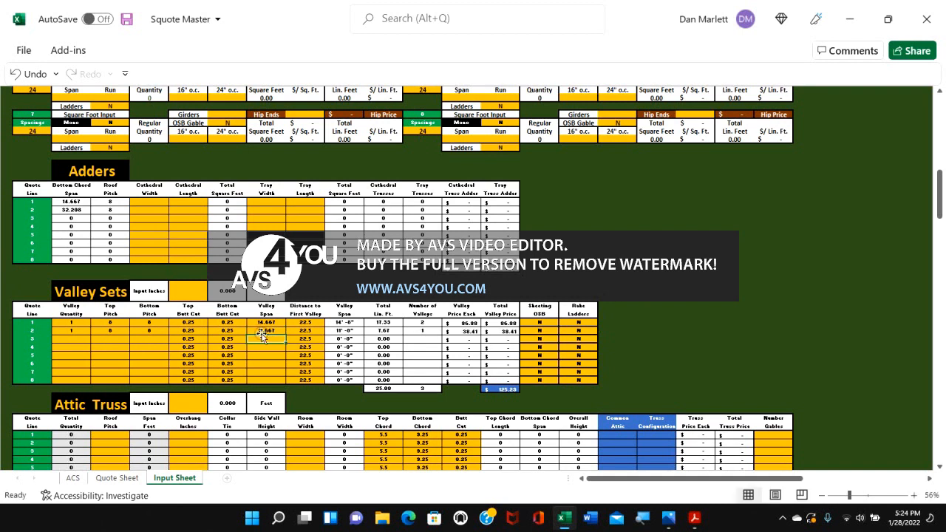
pyautogui.click(316, 331)
pyautogui.write('0')
pyautogui.press('Return')
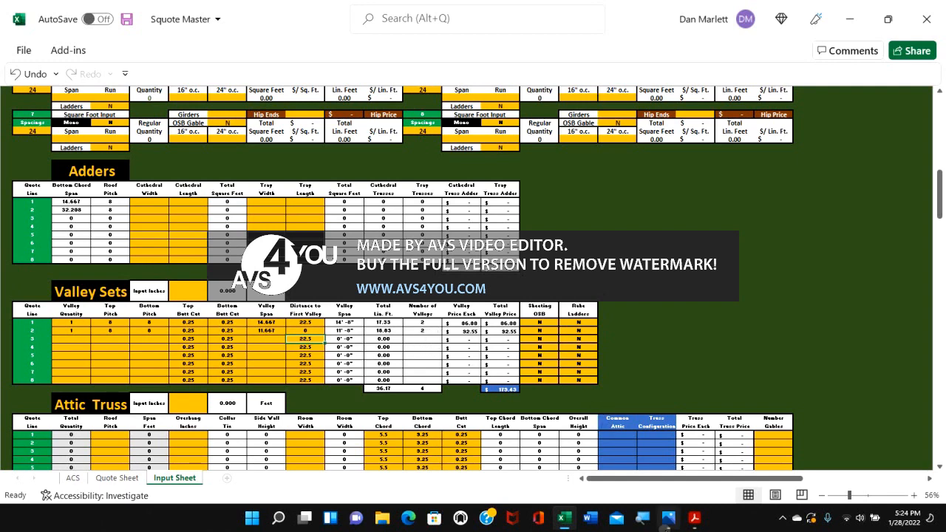
# Switch to Acrobat Reader and examine the main level floor plan on Lot #4 Mulberry Woods Sheet #2.
pyautogui.click(694, 519)
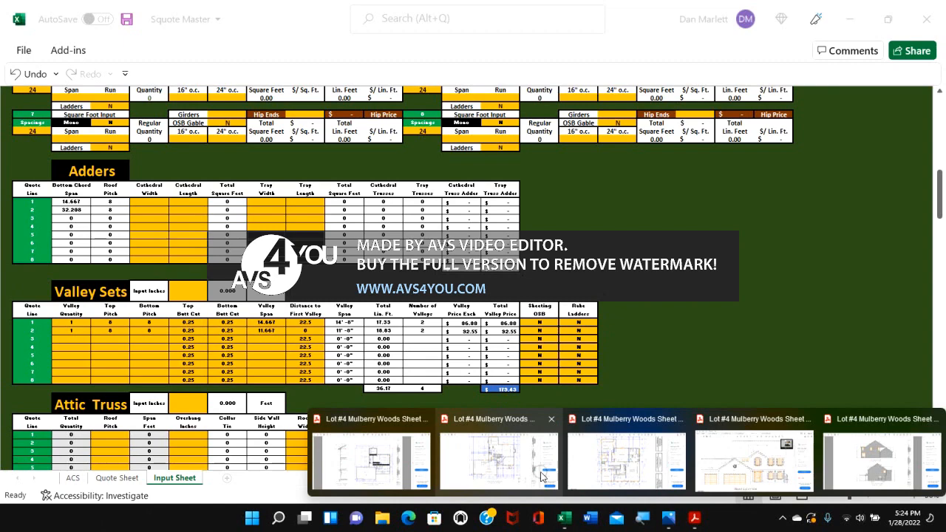
pyautogui.click(643, 467)
pyautogui.click(623, 484)
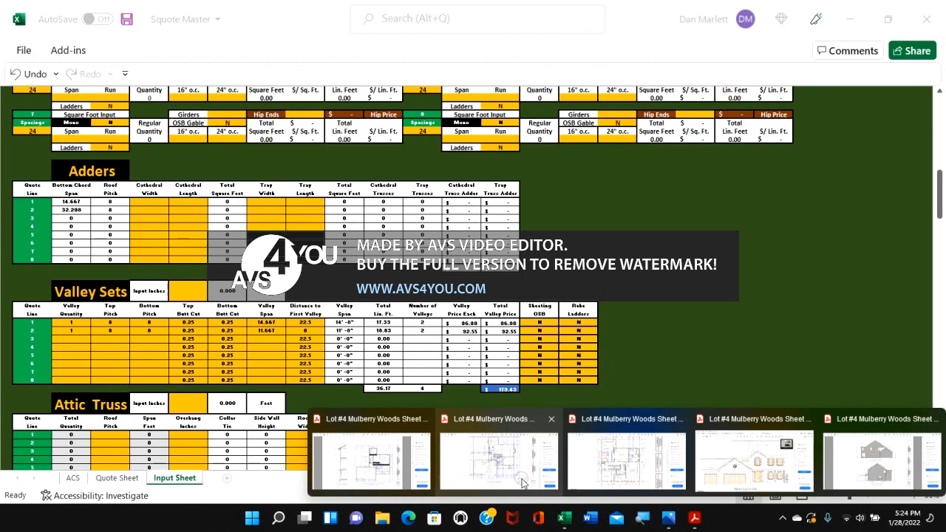
pyautogui.click(520, 473)
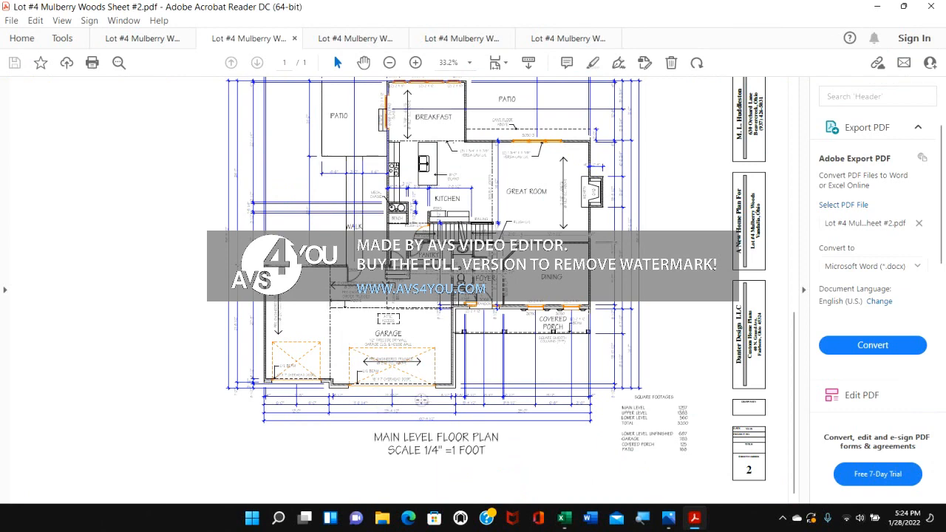
# Return to the Excel Input Sheet and convert 4.5 inches to feet with the Roof Truss section's inches input.
pyautogui.click(563, 520)
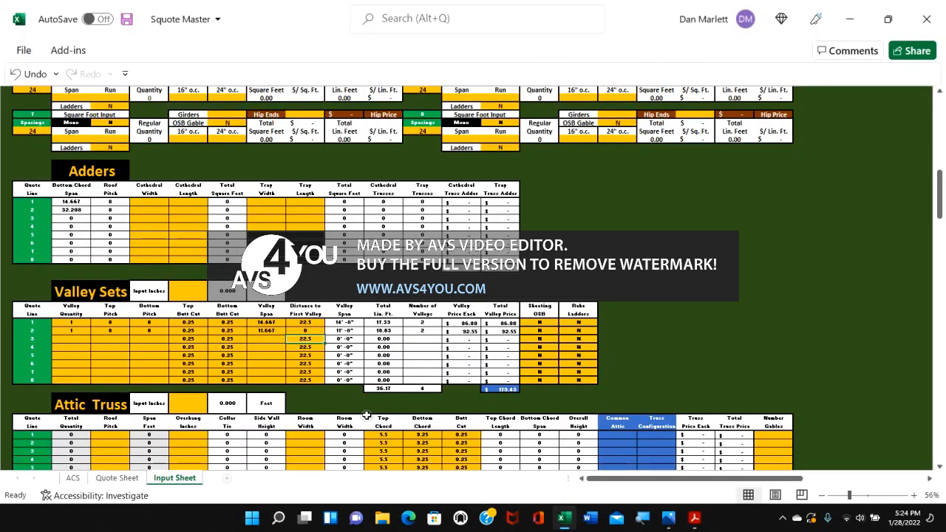
pyautogui.scroll(9, 329, 243)
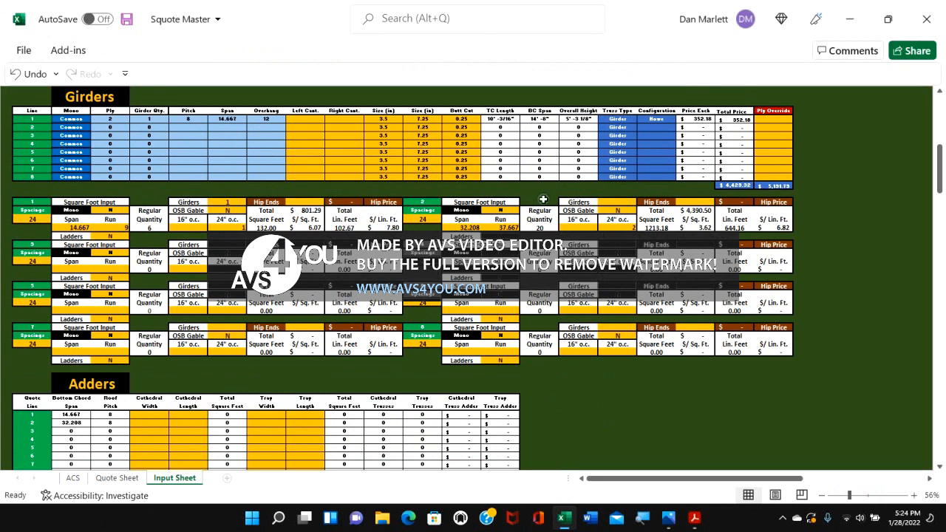
pyautogui.click(69, 270)
pyautogui.scroll(7, 69, 270)
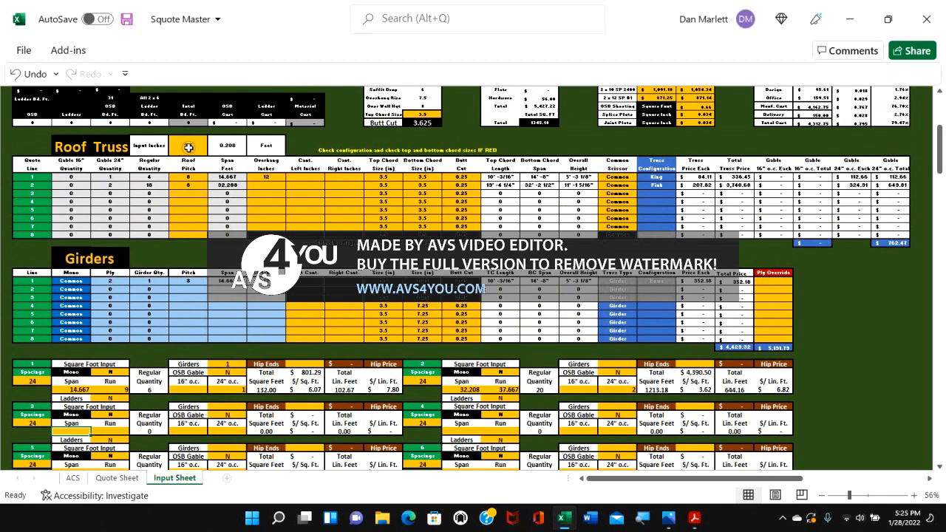
pyautogui.click(188, 147)
pyautogui.write('4.5')
pyautogui.press('Return')
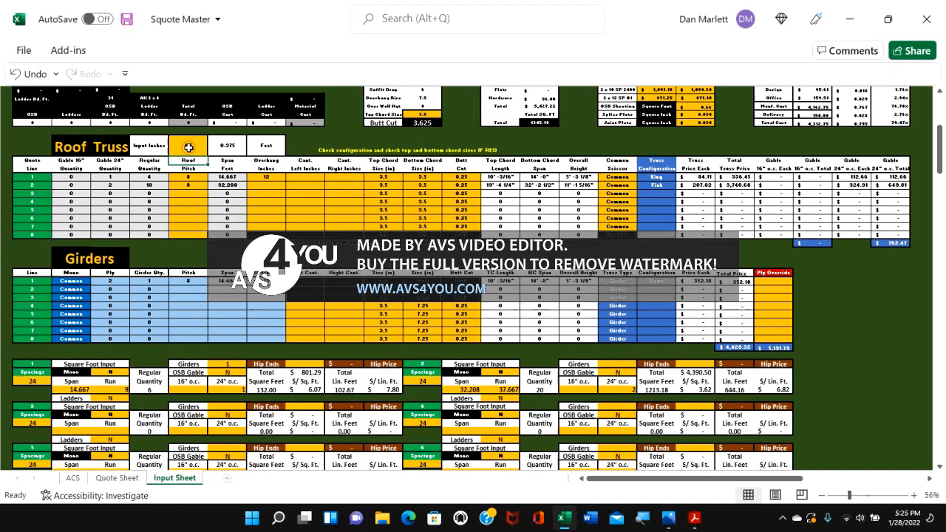
# In Square Foot Input section 3, set the span to 23.375 and the run to 14.667.
pyautogui.scroll(-3, 236, 232)
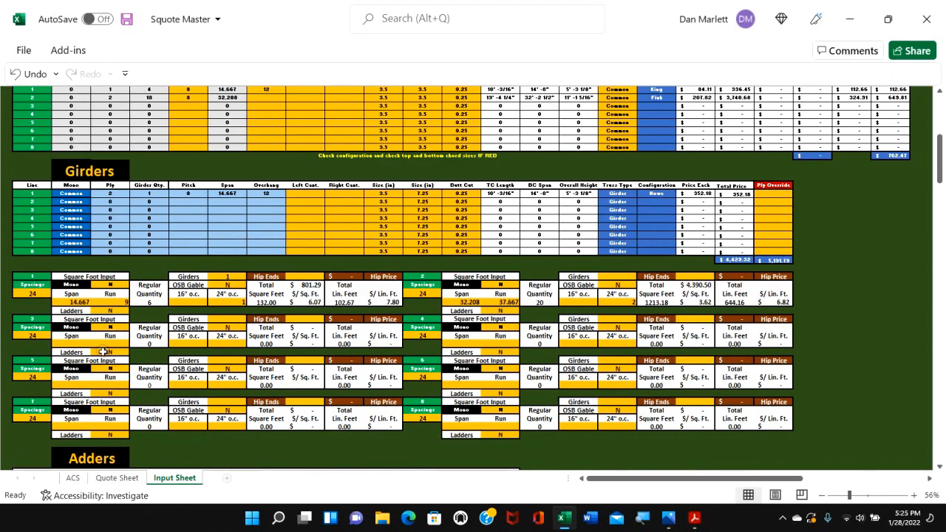
pyautogui.click(80, 344)
pyautogui.write('2')
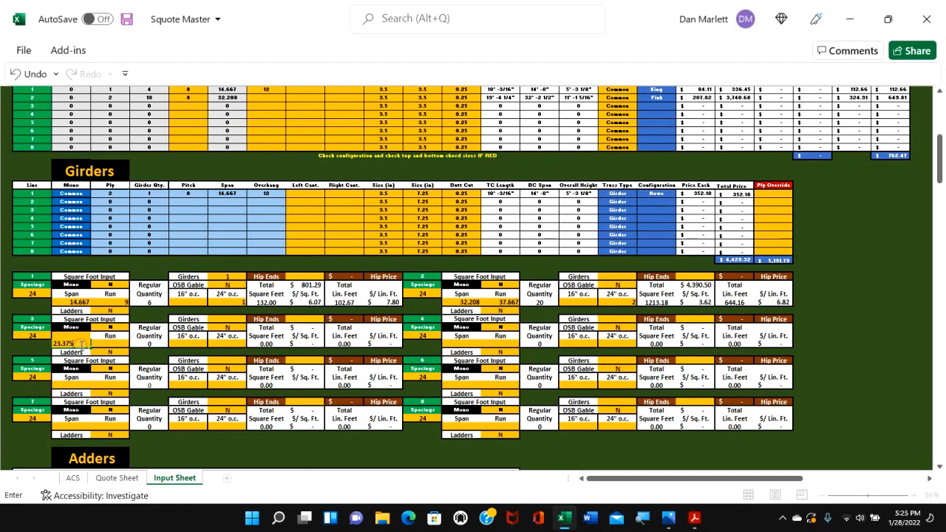
pyautogui.write('3.375')
pyautogui.click(103, 344)
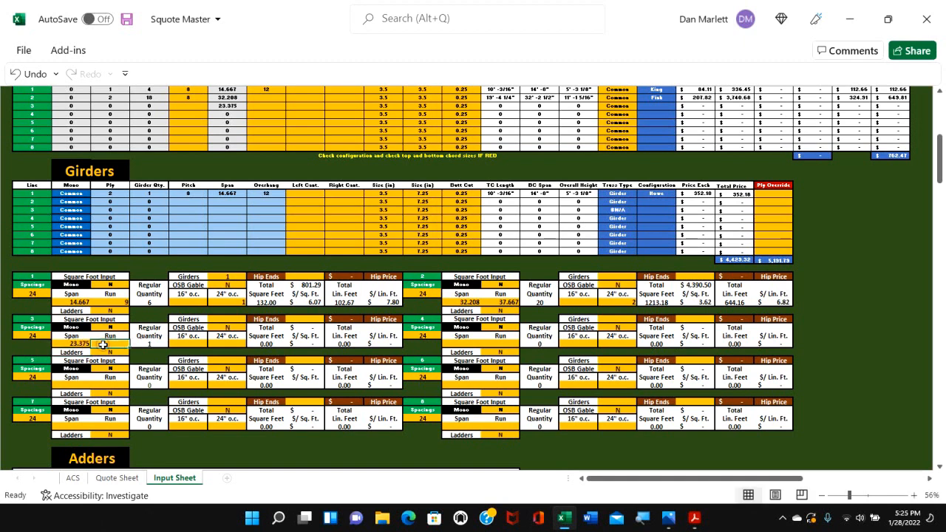
pyautogui.write('14.667')
pyautogui.press('Return')
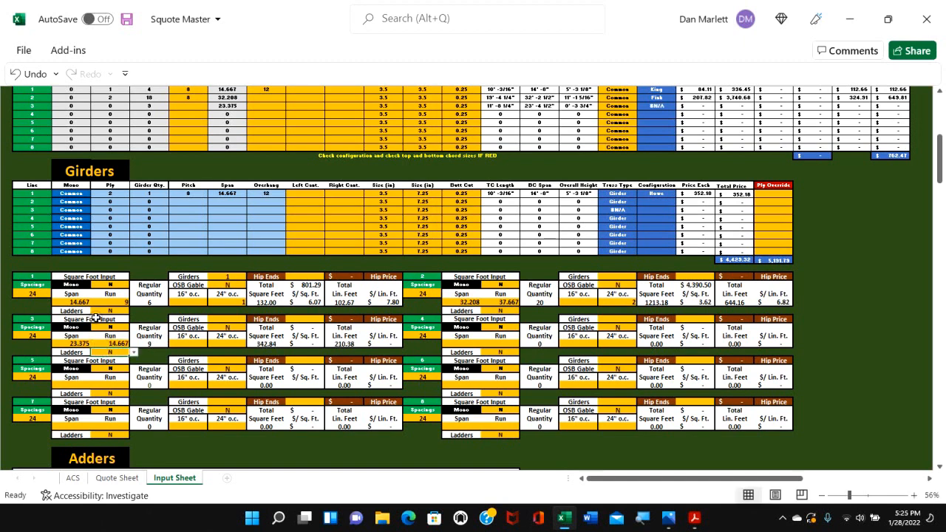
# In Square Foot Input section 3, enter one gable at 24" o.c. and one girder.
pyautogui.click(233, 346)
pyautogui.write('1')
pyautogui.press('Return')
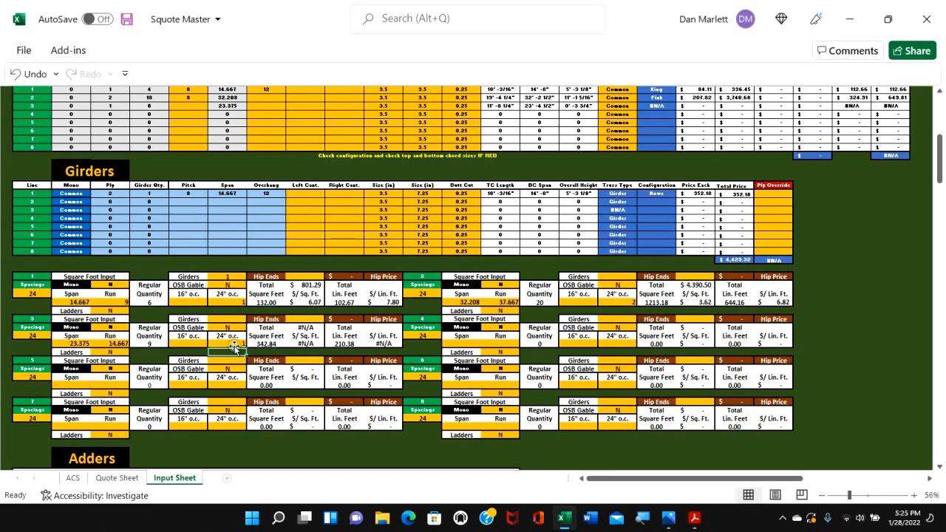
pyautogui.click(236, 318)
pyautogui.write('1')
pyautogui.press('Return')
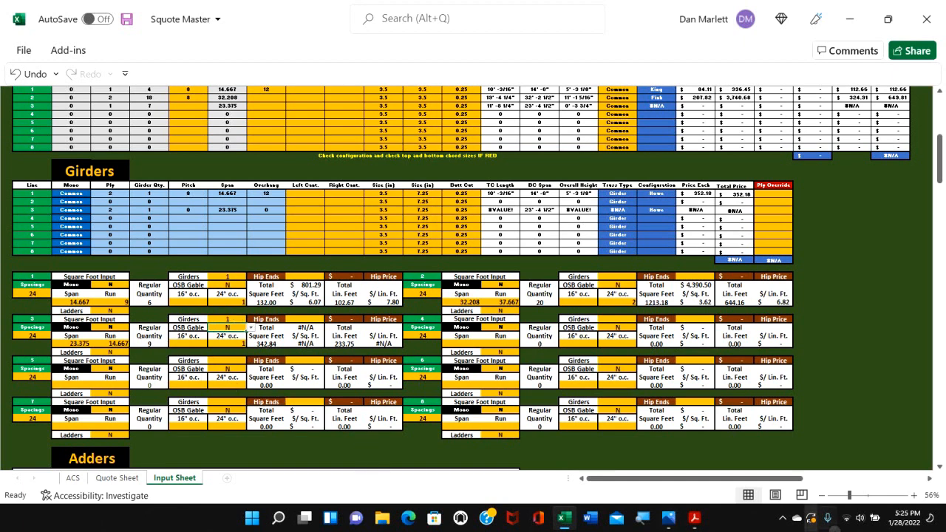
# Switch to Acrobat Reader and examine the floor plans on Lot #4 Mulberry Woods Sheet #3 and Sheet #2.
pyautogui.click(693, 520)
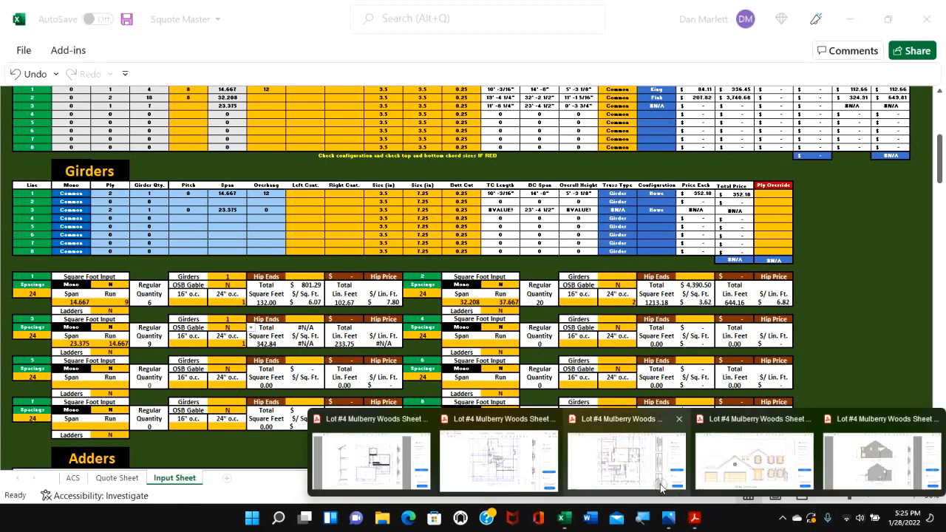
pyautogui.click(648, 479)
pyautogui.moveTo(693, 519)
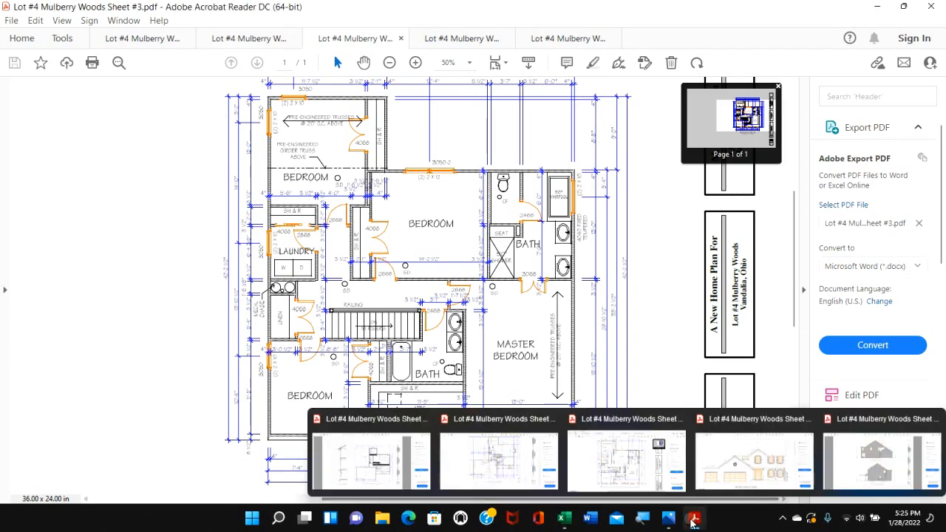
pyautogui.click(522, 476)
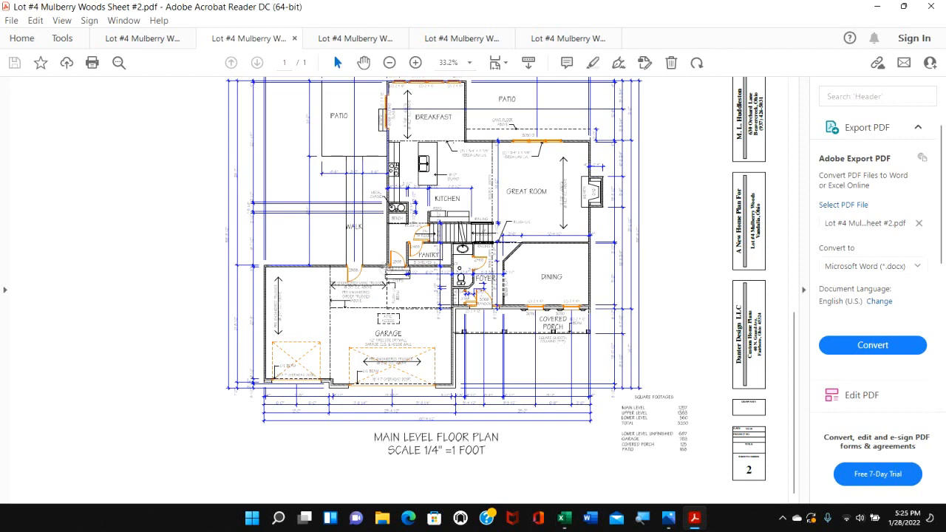
# Return to the Excel Input Sheet and set the Square Foot Input section 4 span to 10.334 and run to 8.
pyautogui.click(564, 518)
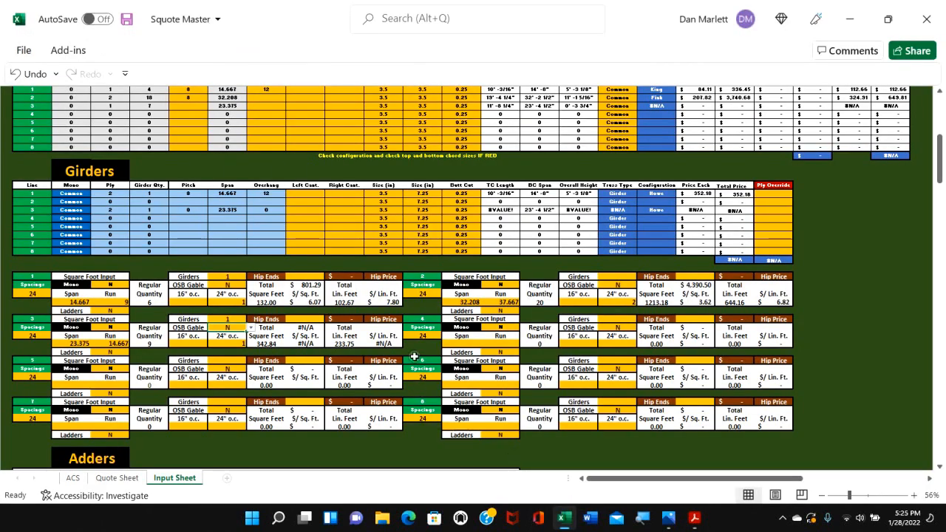
pyautogui.scroll(8, 418, 392)
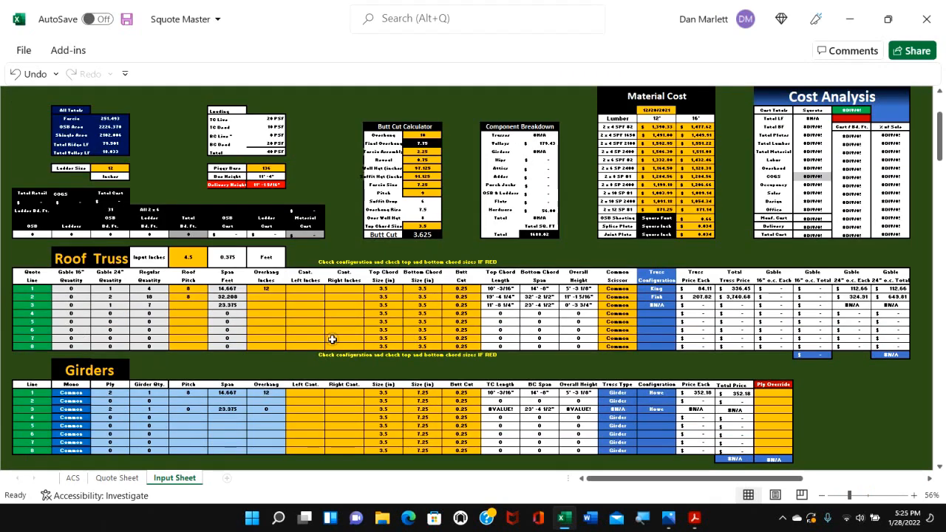
pyautogui.scroll(-8, 332, 327)
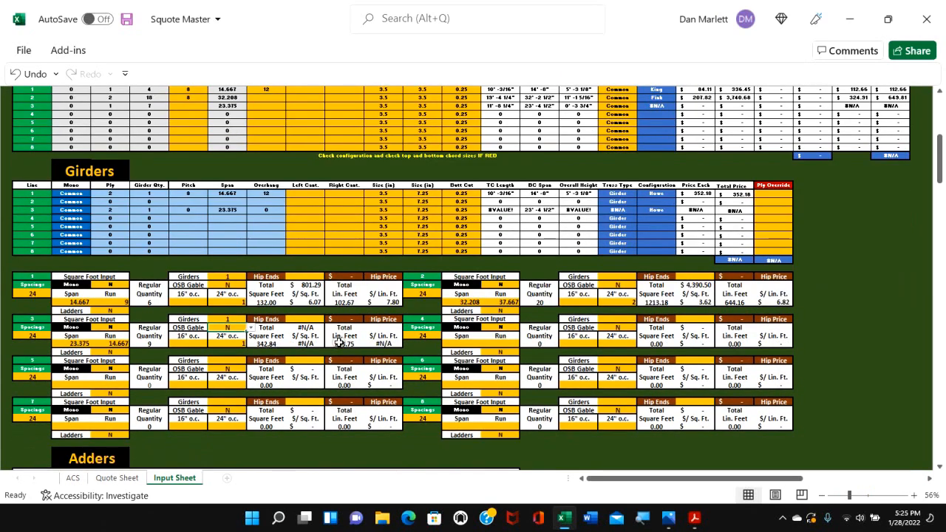
pyautogui.click(460, 343)
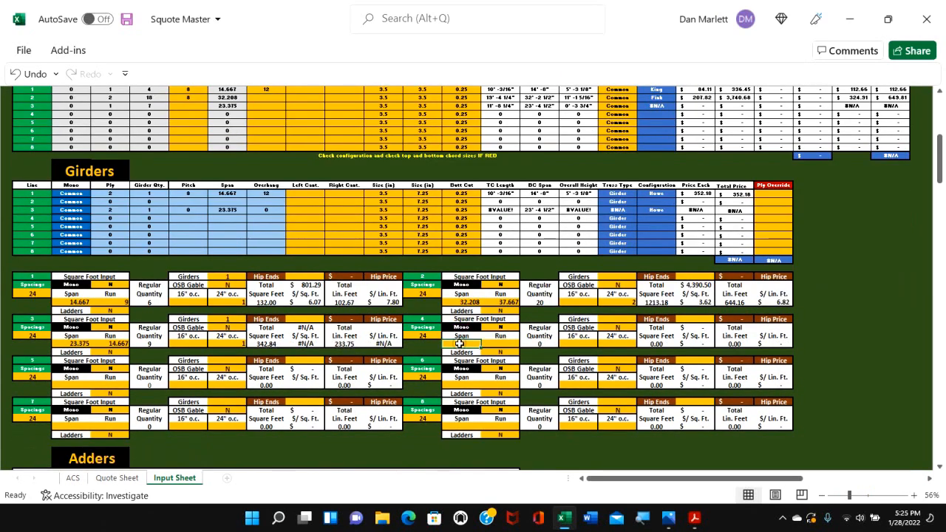
pyautogui.write('1')
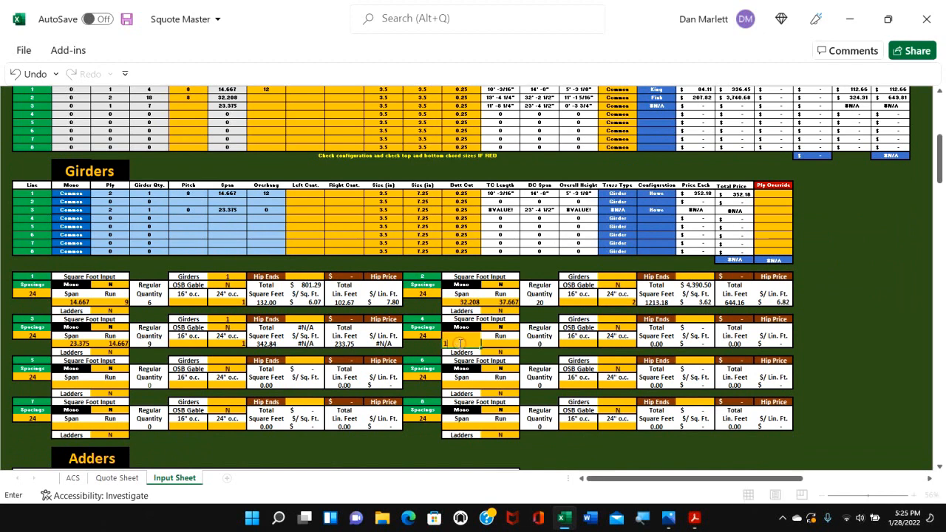
pyautogui.write('0.334')
pyautogui.press('Return')
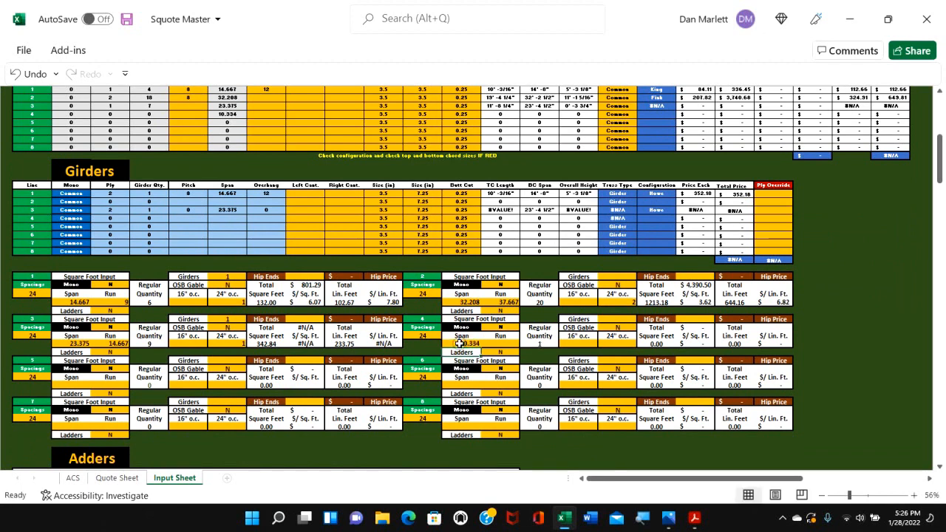
pyautogui.click(506, 345)
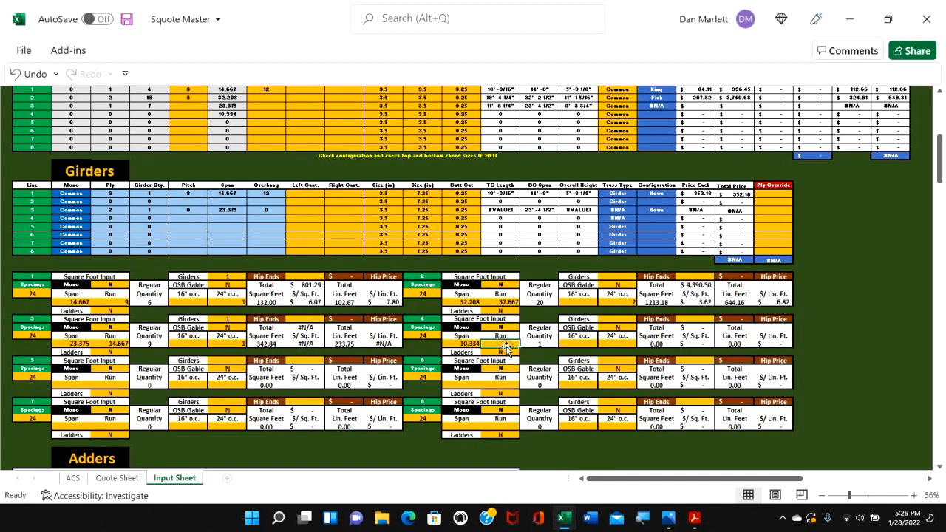
pyautogui.write('8')
pyautogui.press('Return')
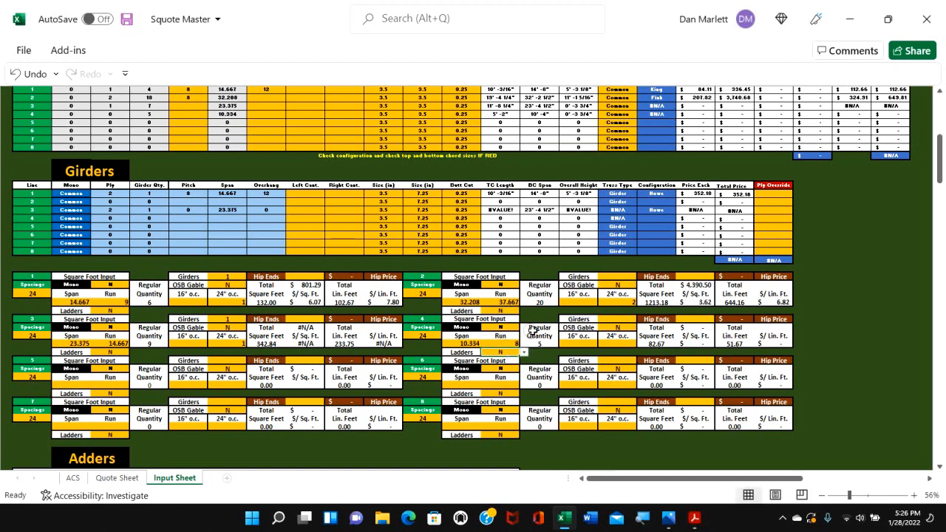
# In Square Foot Input section 4, enter one gable at 24" o.c. and set the Mono option to Mono.
pyautogui.click(624, 345)
pyautogui.write('1')
pyautogui.press('Return')
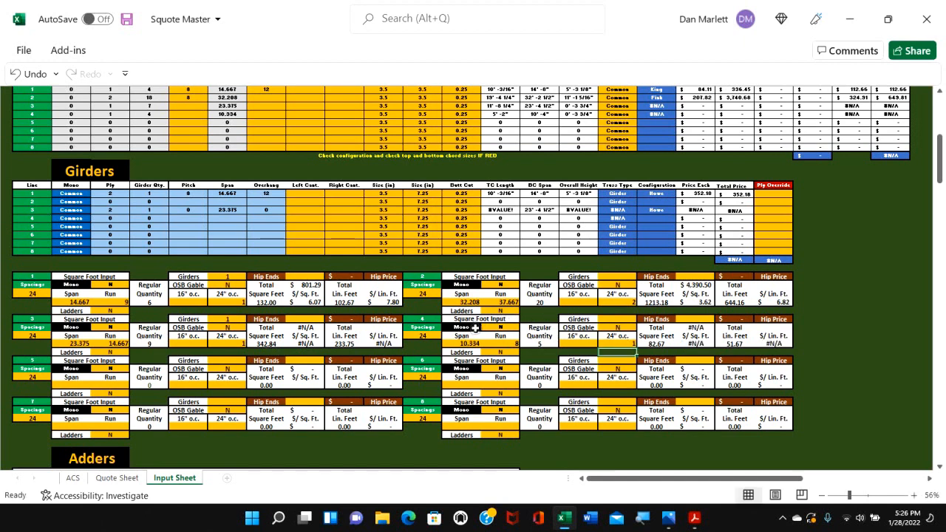
pyautogui.click(500, 327)
pyautogui.click(520, 328)
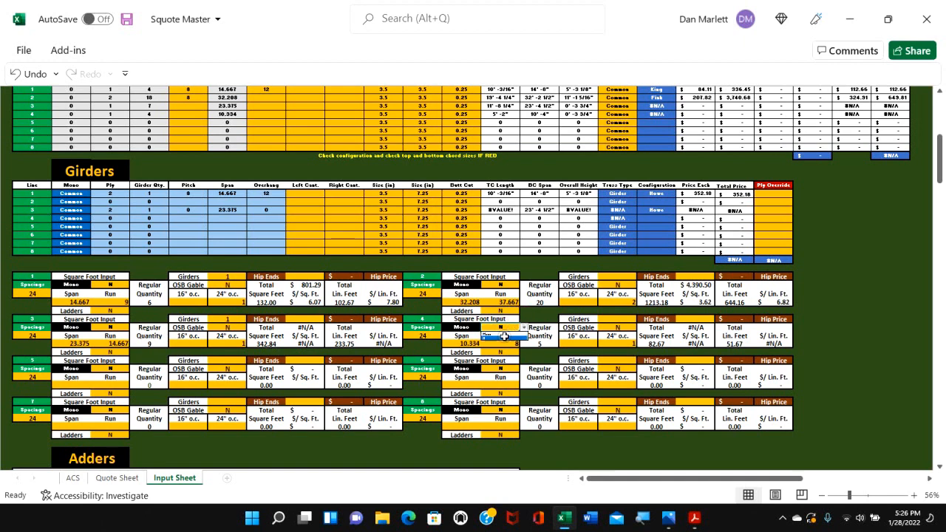
pyautogui.click(504, 335)
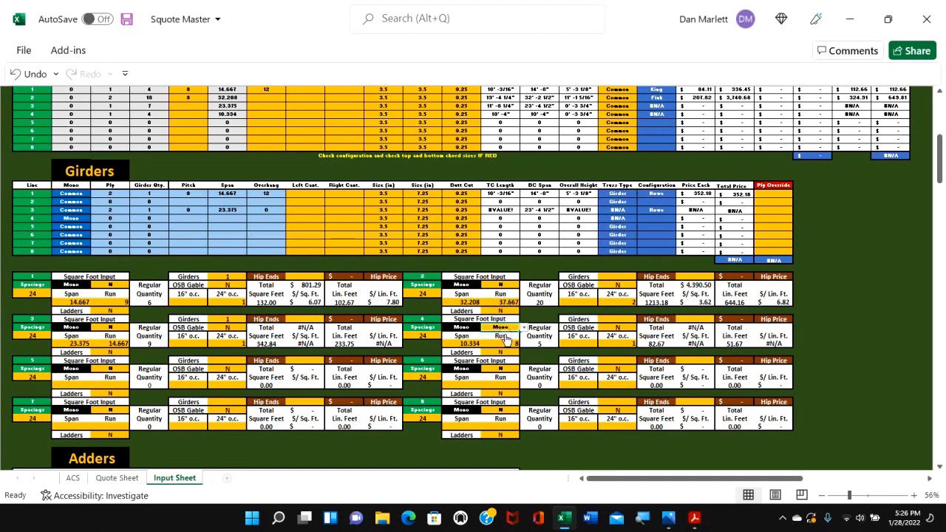
# Set the roof pitch to 8 on Roof Truss quote lines 3 and 4.
pyautogui.scroll(3, 484, 206)
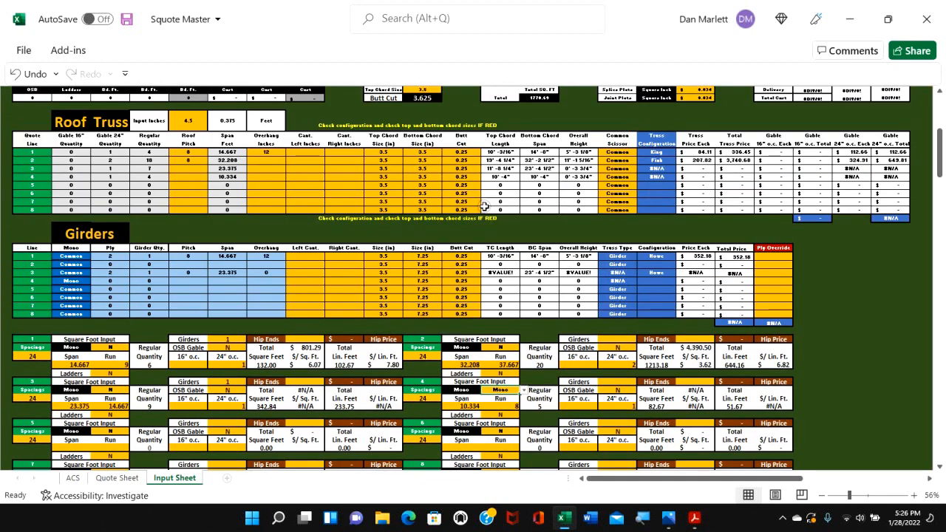
pyautogui.click(197, 168)
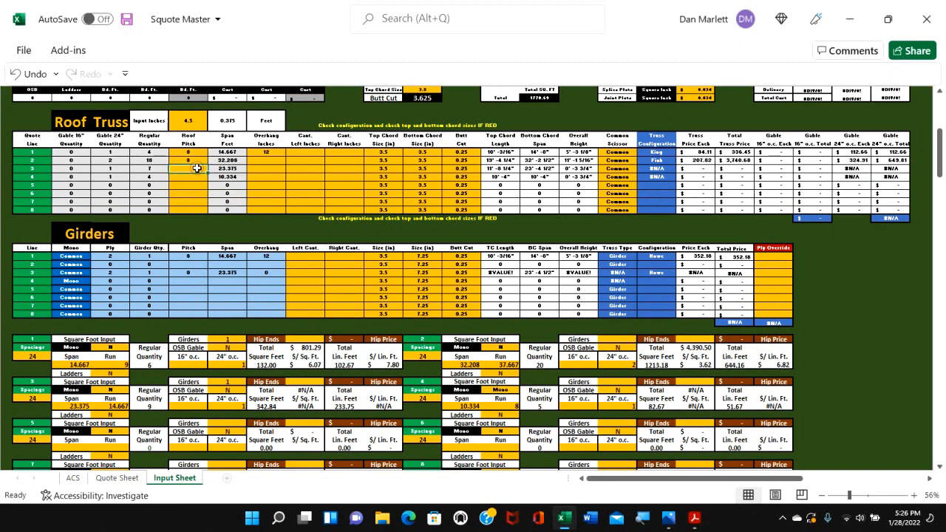
pyautogui.write('8')
pyautogui.press('Return')
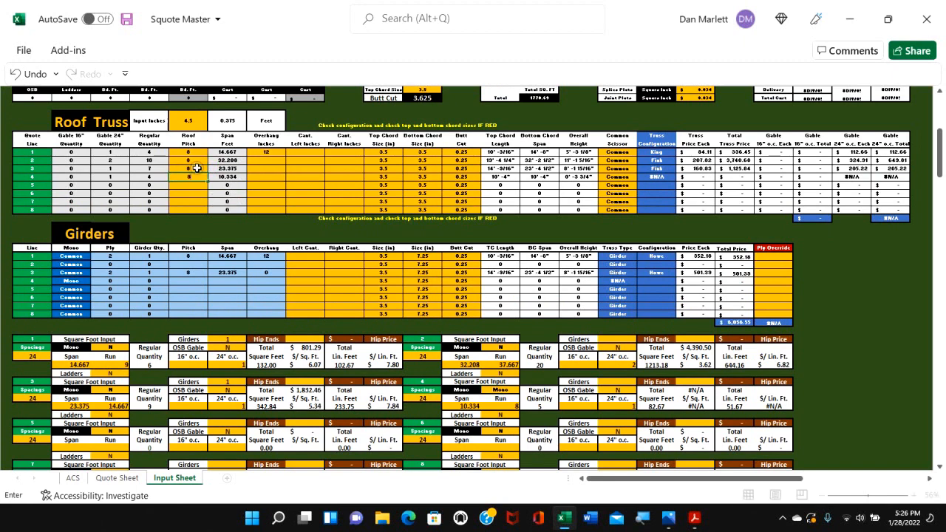
pyautogui.write('8')
pyautogui.press('Return')
# Set the overhang to 12 inches on Roof Truss quote lines 2, 3 and 4.
pyautogui.click(270, 160)
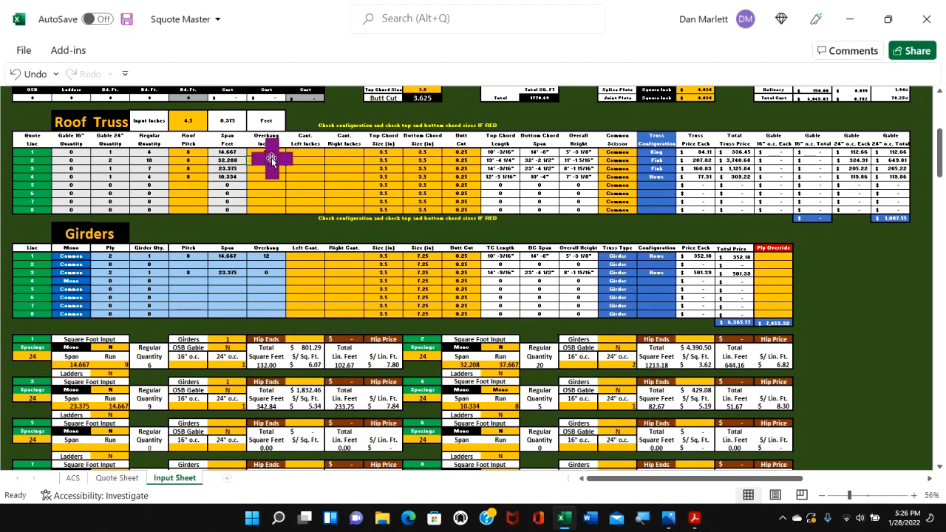
pyautogui.write('12')
pyautogui.press('Return')
pyautogui.write('12')
pyautogui.press('Return')
pyautogui.write('12')
pyautogui.press('Return')
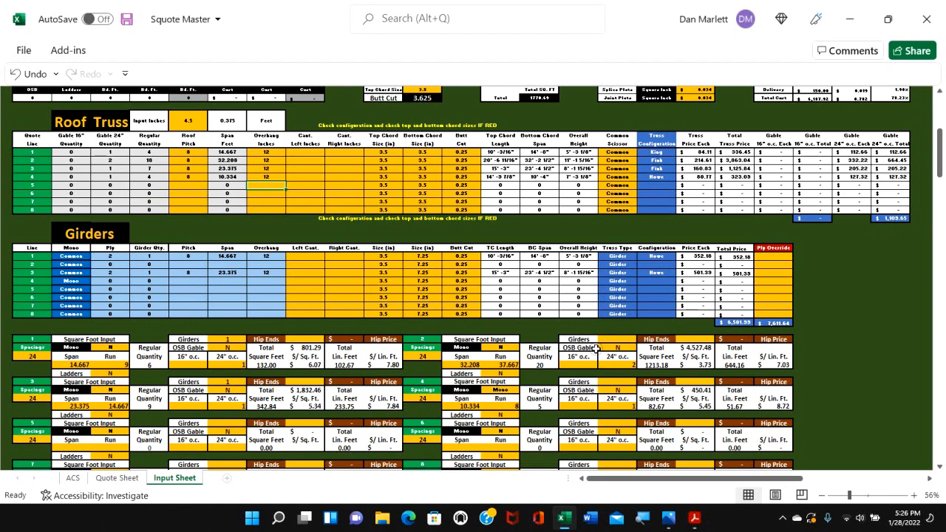
# Check the Sheet #2 main level floor plan in Acrobat Reader, and convert 8.5 inches to feet in the Roof Truss section of the Excel Input Sheet.
pyautogui.moveTo(695, 516)
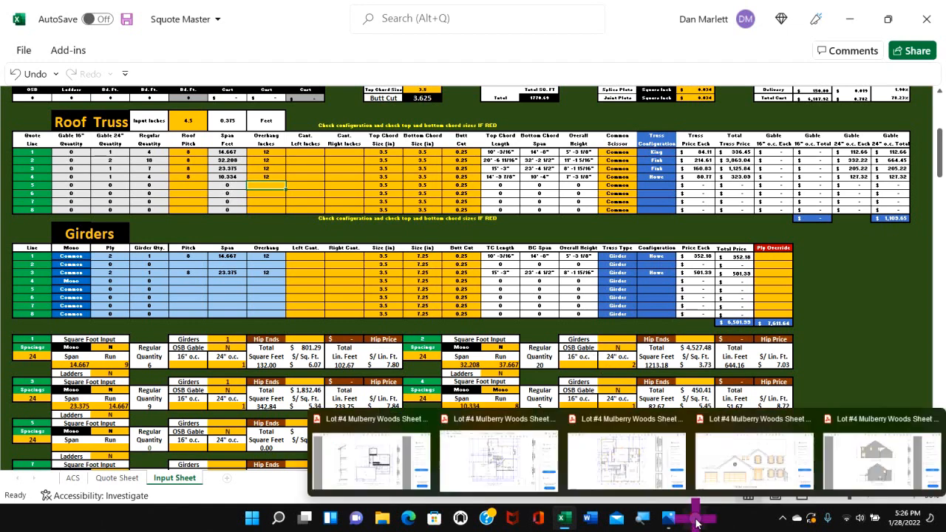
pyautogui.click(451, 459)
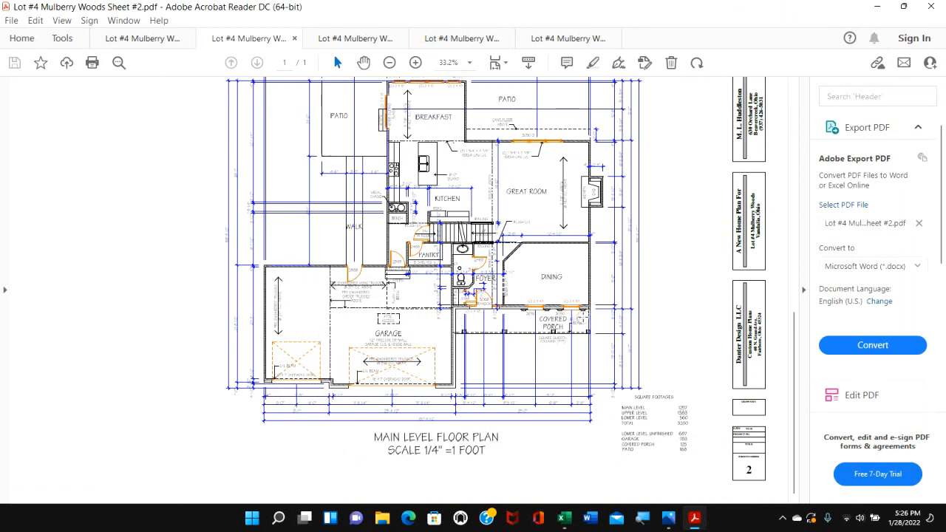
pyautogui.click(563, 518)
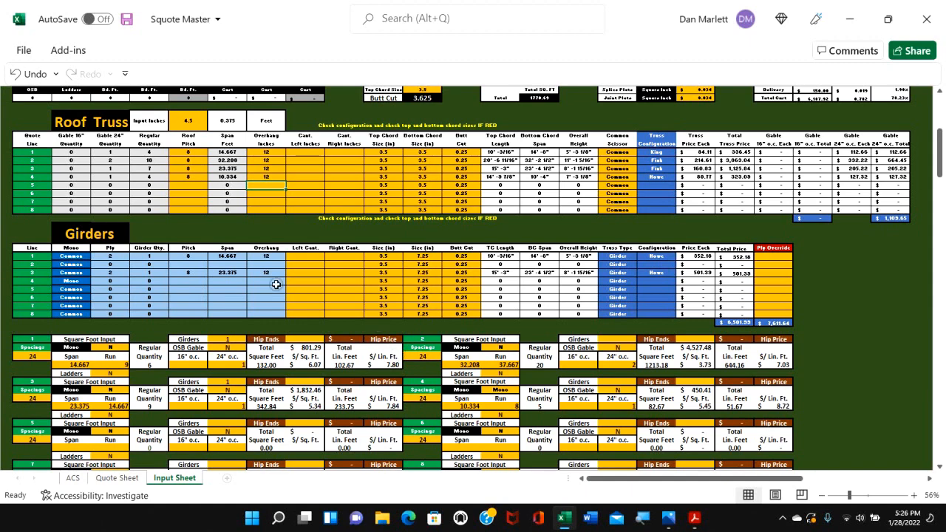
pyautogui.scroll(2, 37, 249)
pyautogui.scroll(-3, 179, 407)
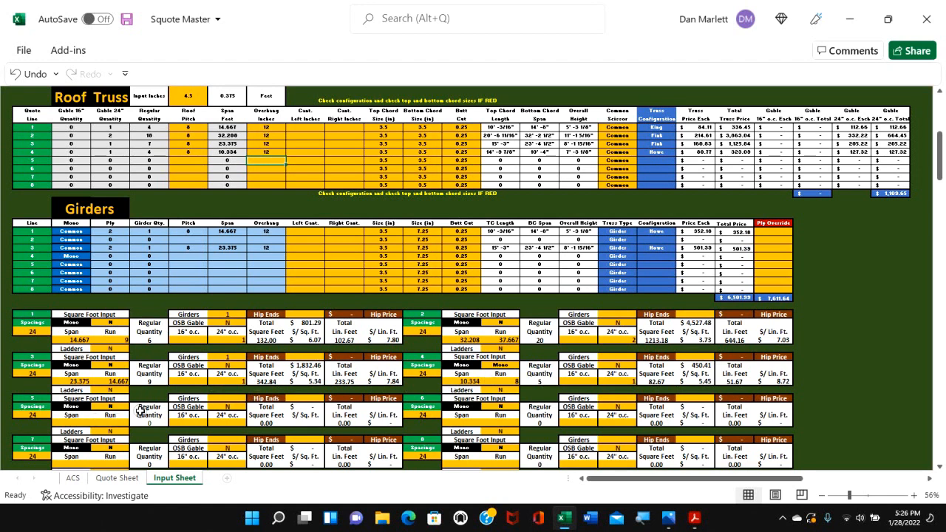
pyautogui.scroll(2, 273, 287)
pyautogui.click(189, 146)
pyautogui.write('8.5')
pyautogui.press('Return')
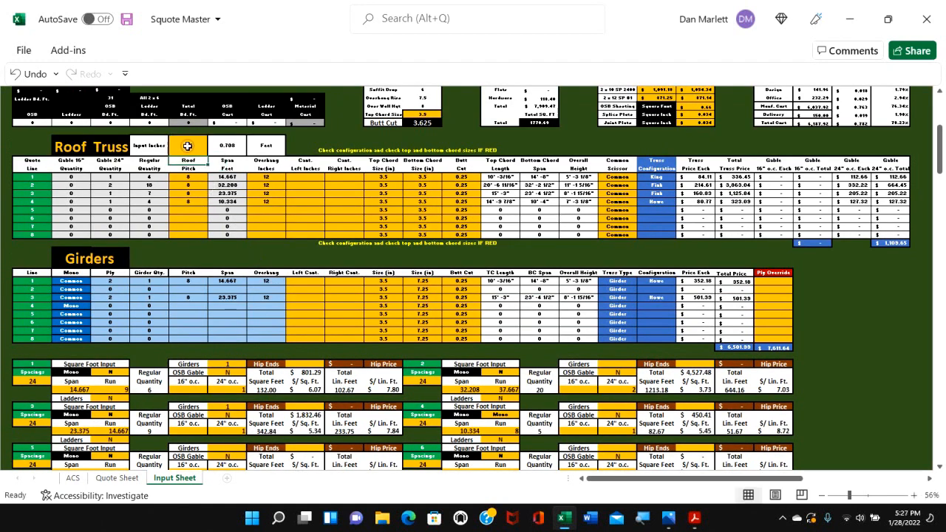
# In Square Foot Input section 5, set the span to 21.708 and the run to 12.
pyautogui.scroll(-5, 167, 281)
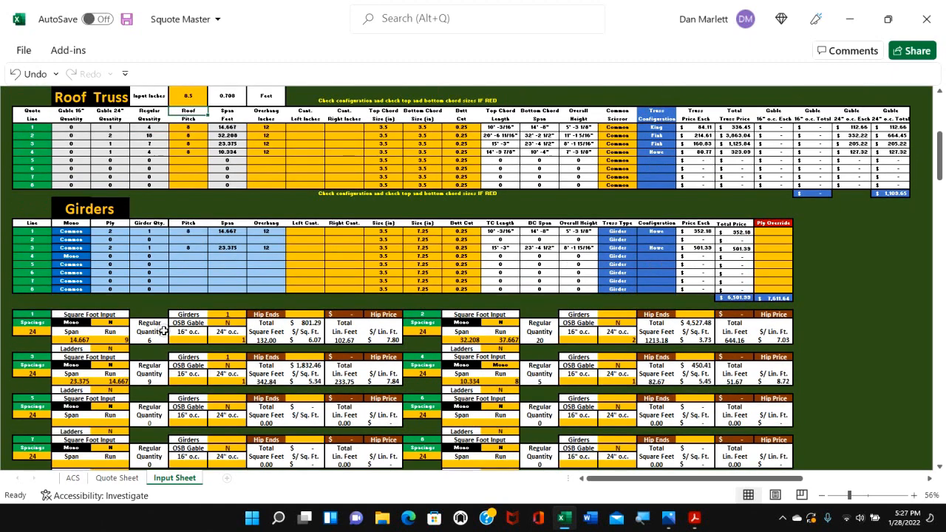
pyautogui.click(65, 335)
pyautogui.write('2')
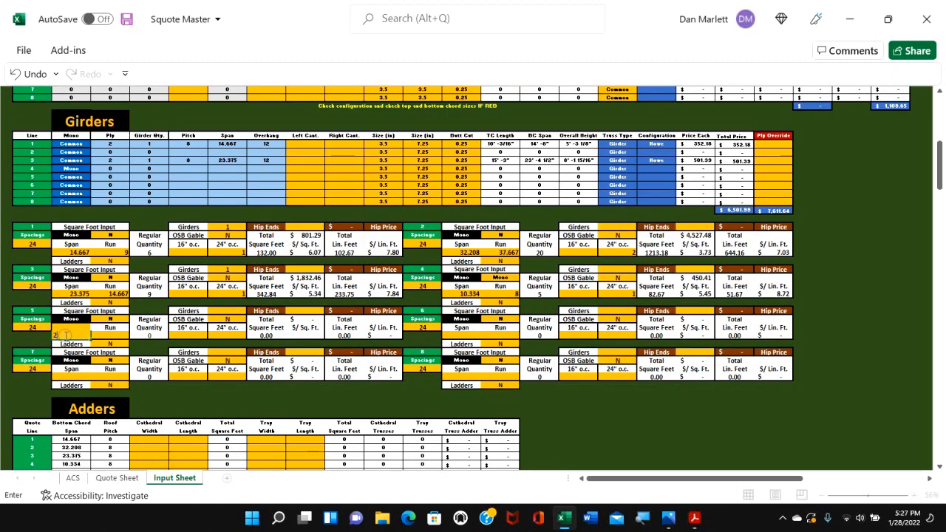
pyautogui.write('1.708')
pyautogui.press('Return')
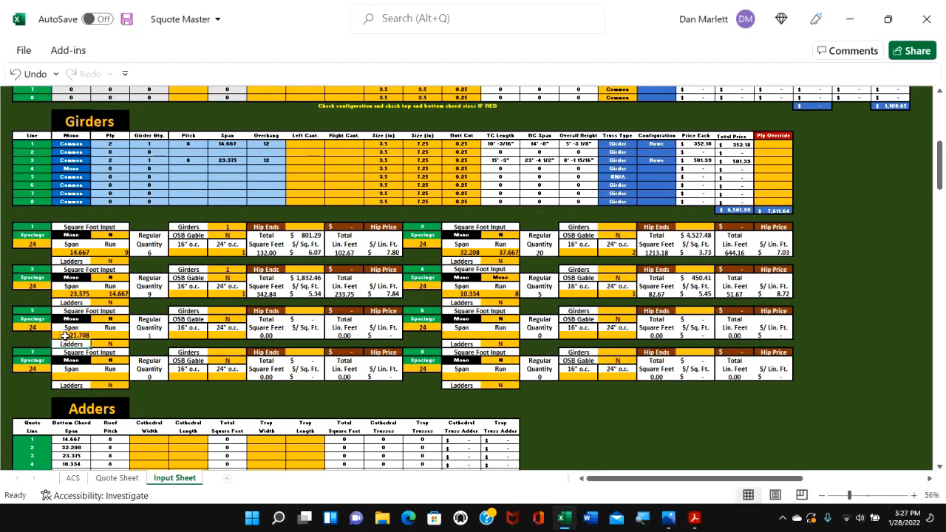
pyautogui.click(106, 335)
pyautogui.write('12')
pyautogui.press('Return')
# In Square Foot Input section 5, enter one gable at 24" o.c. and one girder.
pyautogui.click(227, 334)
pyautogui.write('1')
pyautogui.press('Return')
pyautogui.click(235, 311)
pyautogui.write('1')
pyautogui.press('Return')
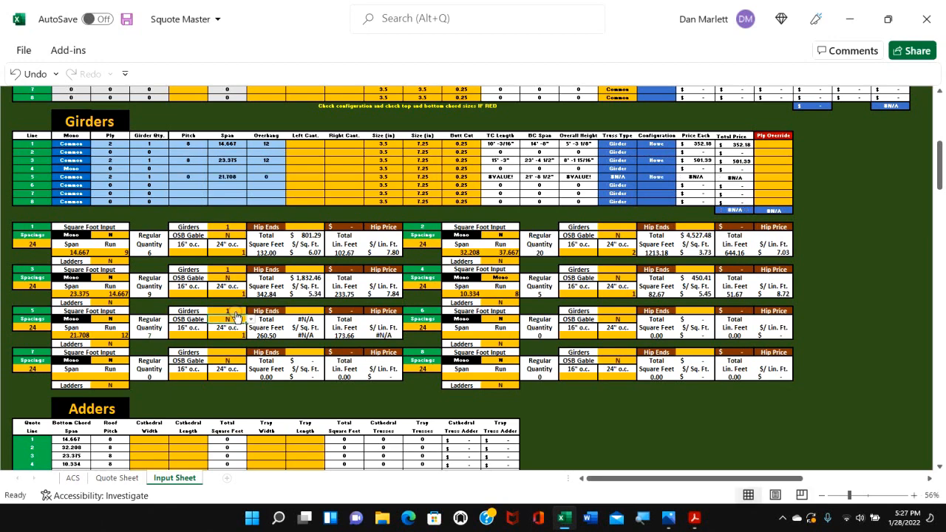
# On Roof Truss quote line 5, set the roof pitch to 8 and the overhang to 12 inches.
pyautogui.scroll(7, 239, 270)
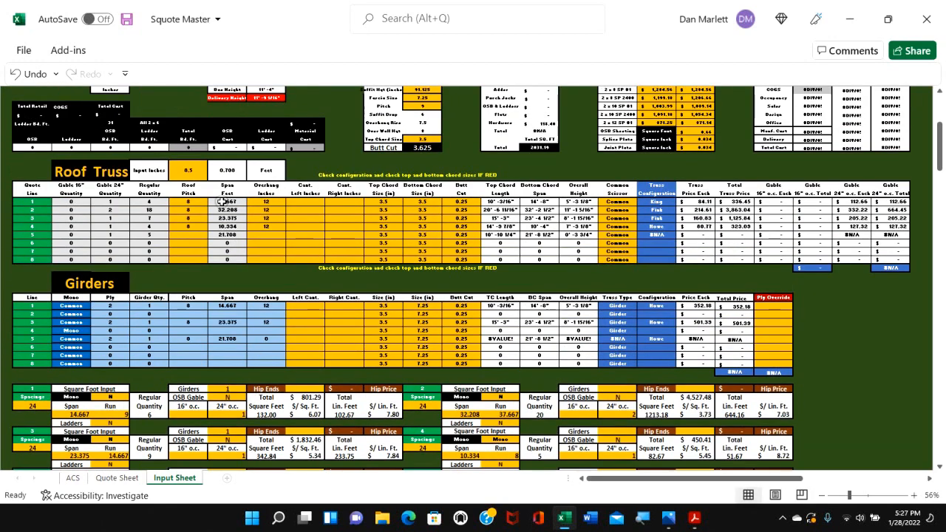
pyautogui.scroll(-6, 133, 222)
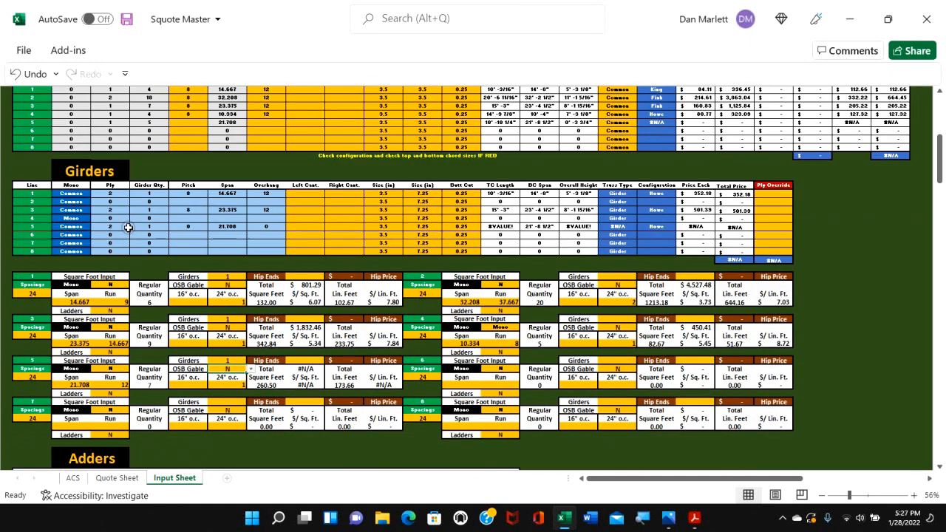
pyautogui.scroll(4, 196, 253)
pyautogui.click(190, 186)
pyautogui.write('8')
pyautogui.press('Return')
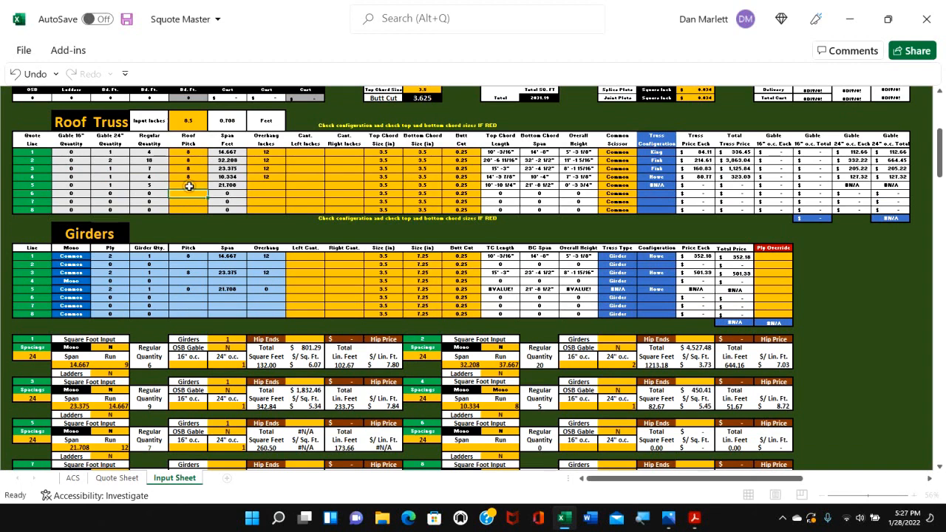
pyautogui.click(261, 187)
pyautogui.write('12')
pyautogui.press('Return')
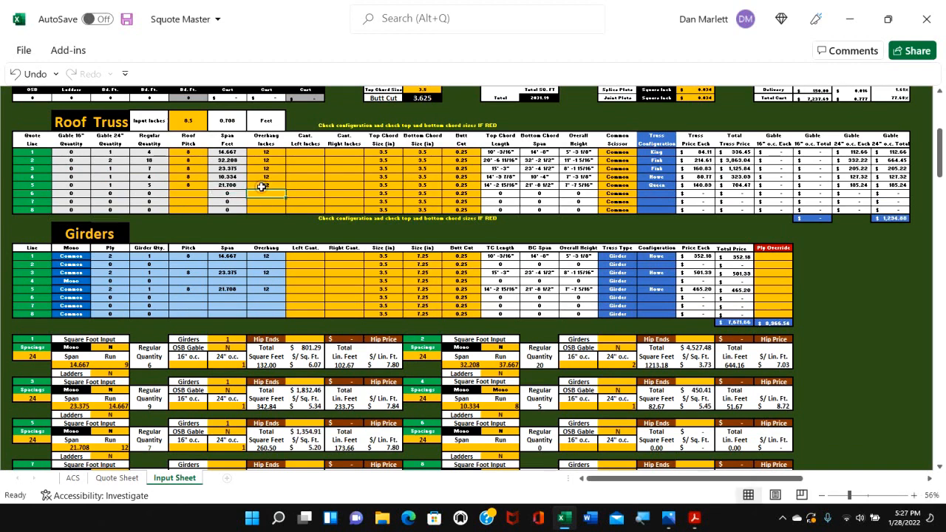
pyautogui.scroll(-3, 319, 258)
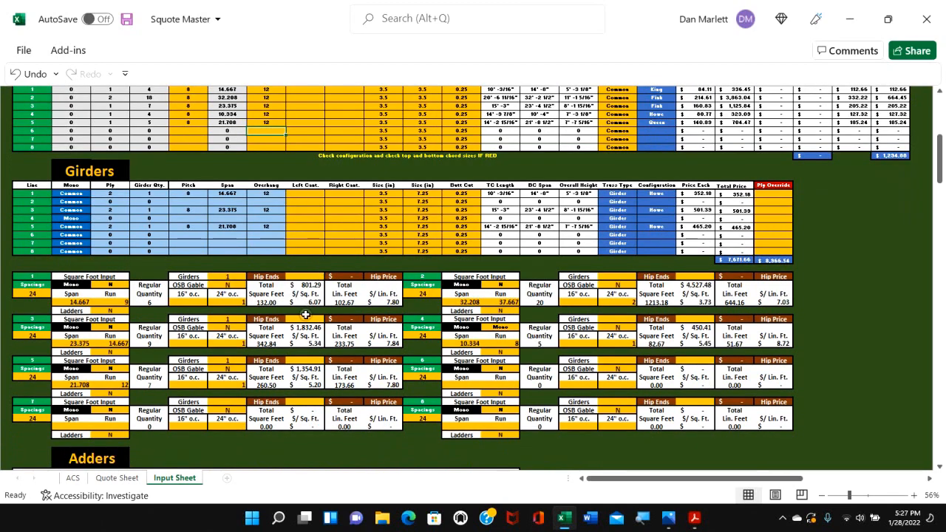
# In Porch Jacks Square Foot Input section 1, set the span to 5 and the run to 25.
pyautogui.scroll(-15, 305, 315)
pyautogui.scroll(-20, 164, 375)
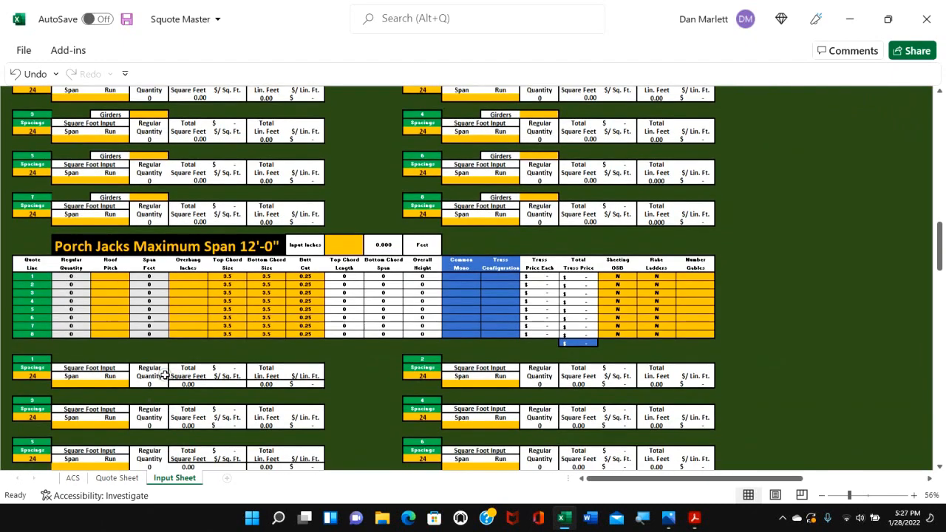
pyautogui.scroll(-4, 164, 375)
pyautogui.click(75, 309)
pyautogui.write('5')
pyautogui.press('Return')
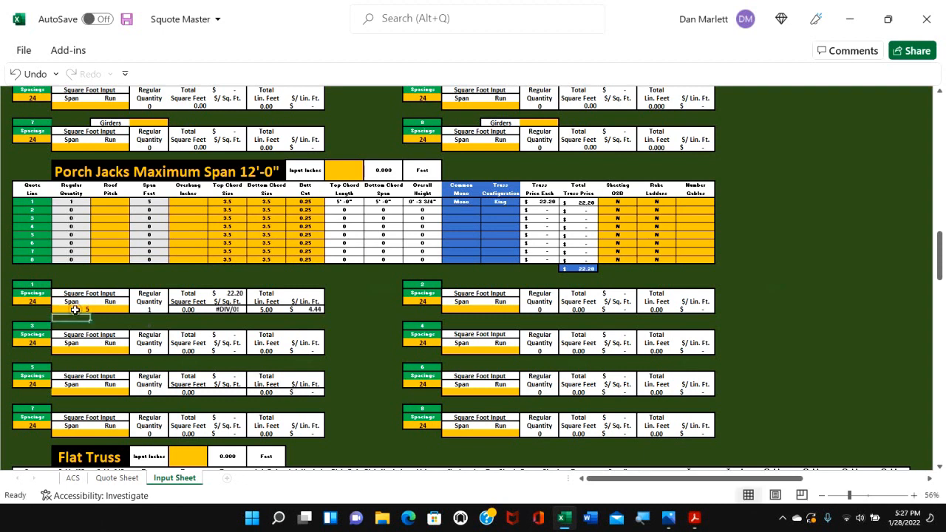
pyautogui.click(119, 313)
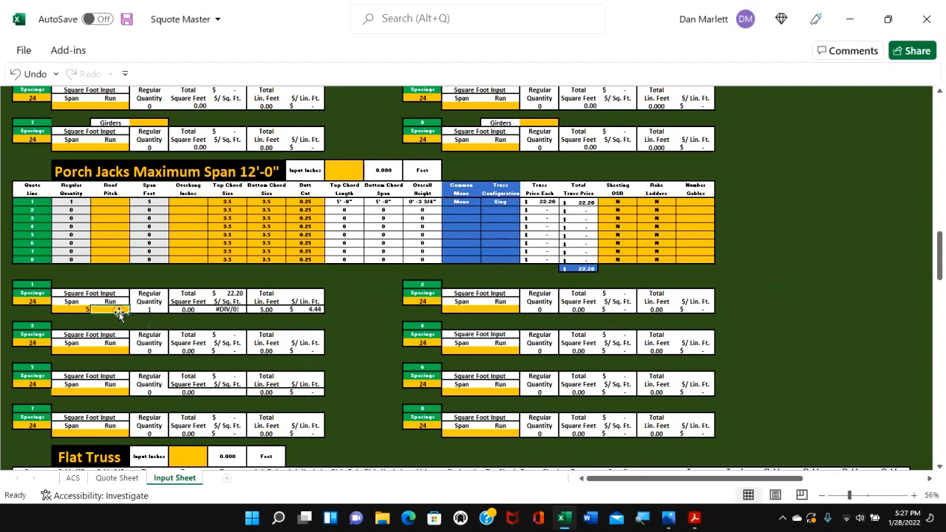
pyautogui.write('25')
pyautogui.press('Return')
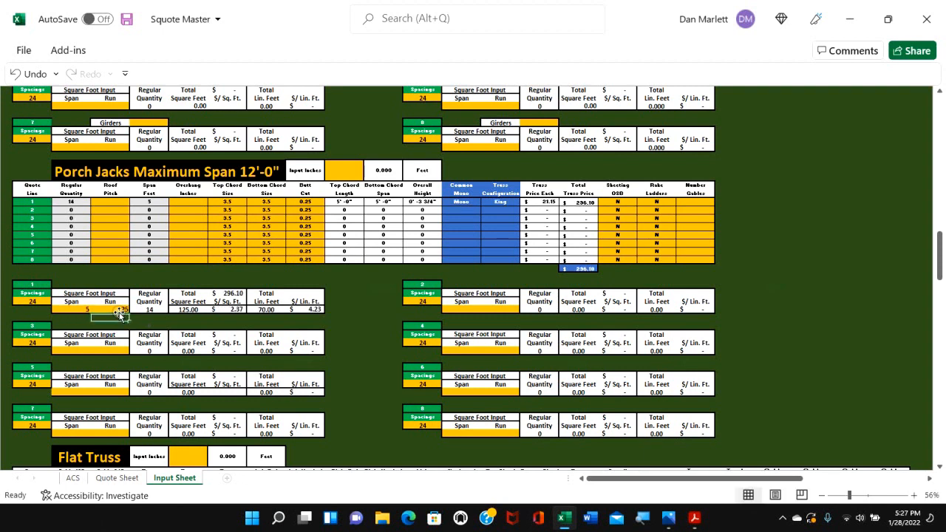
# On Porch Jacks quote line 1, set the roof pitch to 5 and the overhang to 12 inches.
pyautogui.click(112, 200)
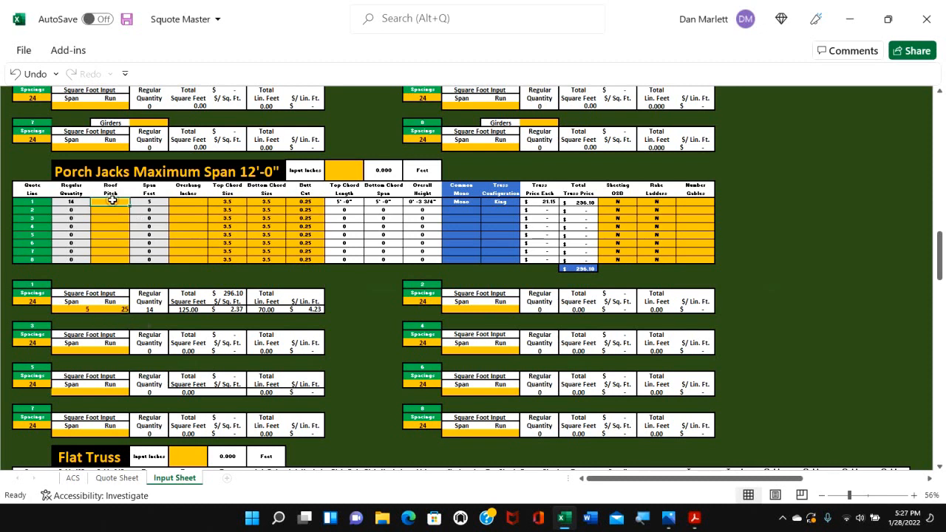
pyautogui.write('5')
pyautogui.press('Return')
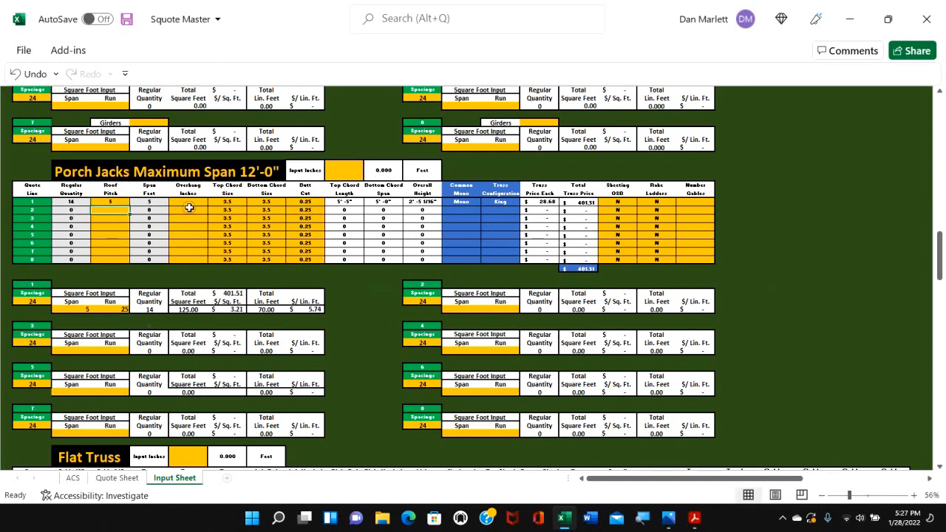
pyautogui.click(192, 204)
pyautogui.write('6')
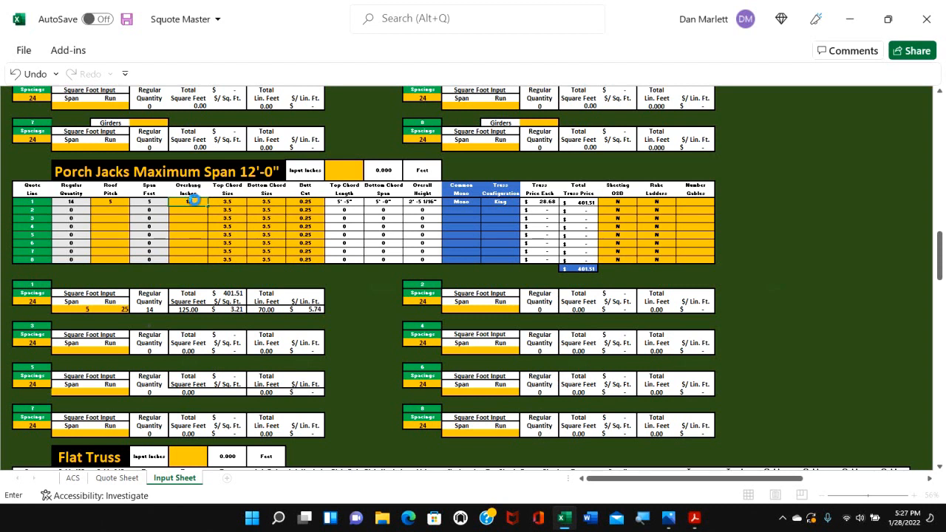
pyautogui.press('Return')
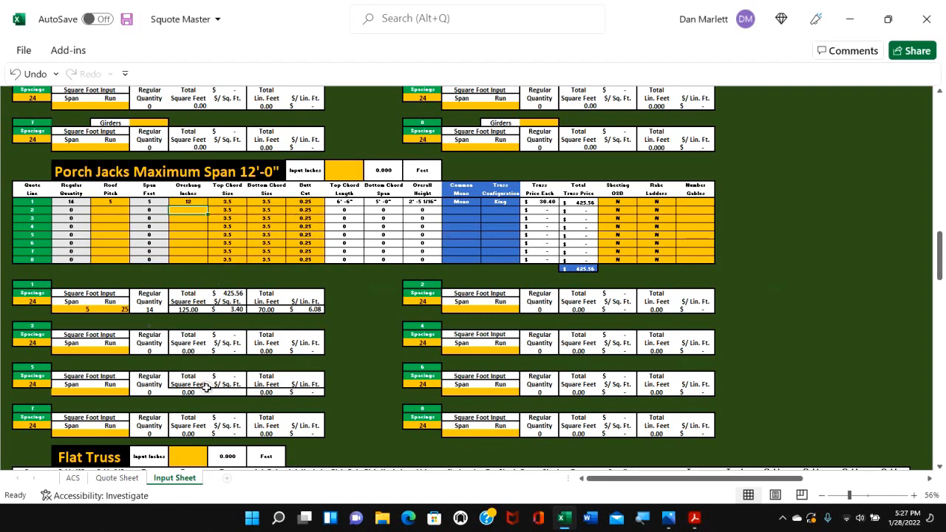
# Review the material totals, component breakdown, pricing summary and cost analysis in the upper part of the Input Sheet.
pyautogui.scroll(20, 207, 388)
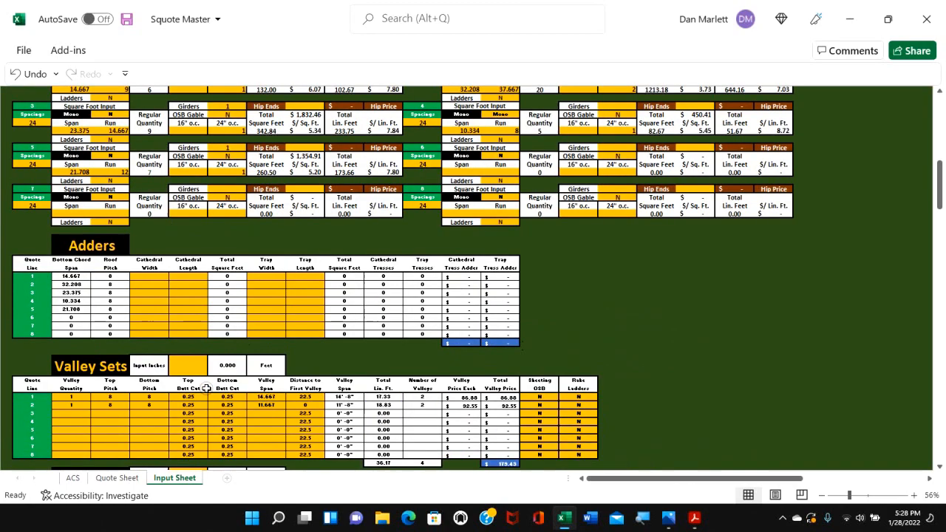
pyautogui.scroll(15, 207, 388)
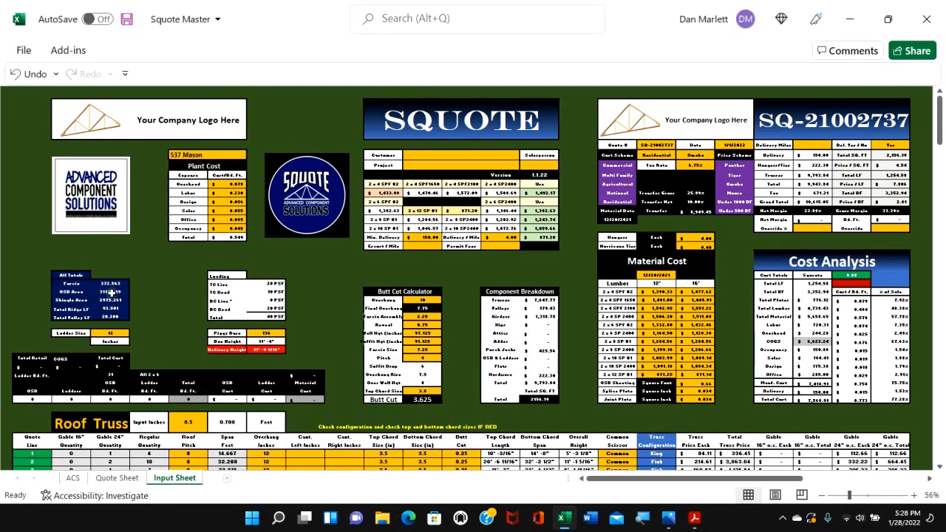
pyautogui.scroll(-2, 111, 292)
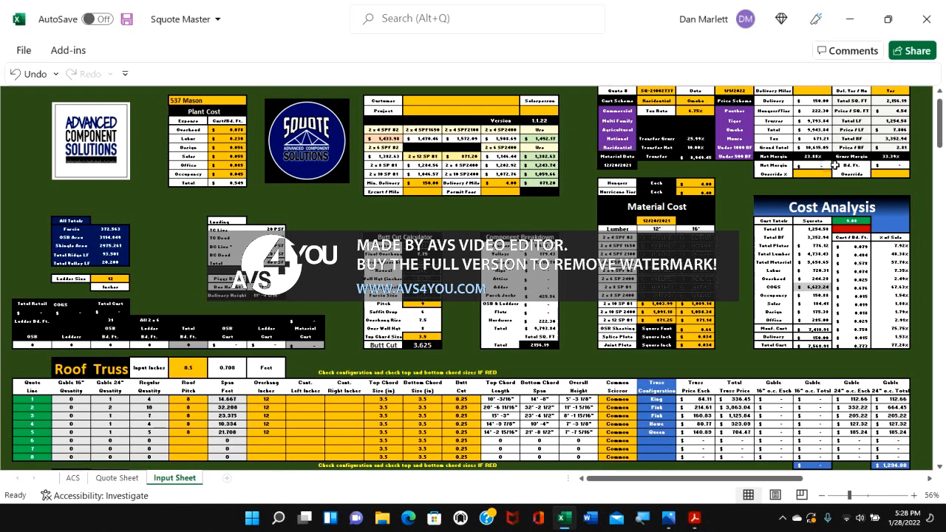
pyautogui.scroll(-1, 337, 329)
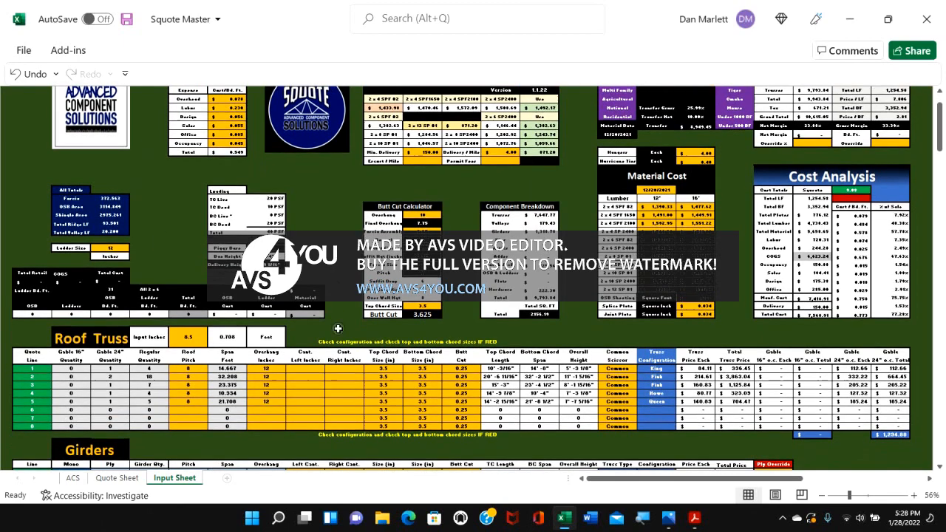
pyautogui.scroll(-7, 338, 328)
pyautogui.scroll(6, 337, 328)
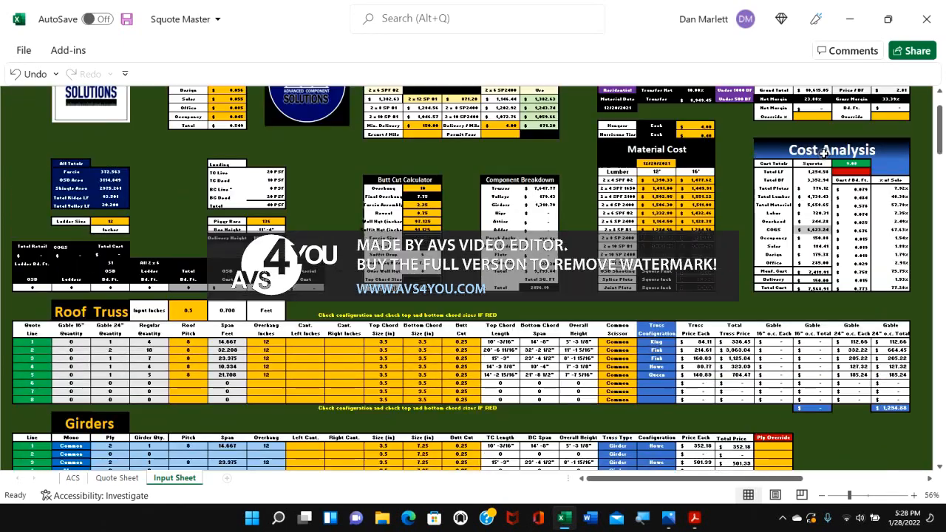
pyautogui.scroll(4, 809, 193)
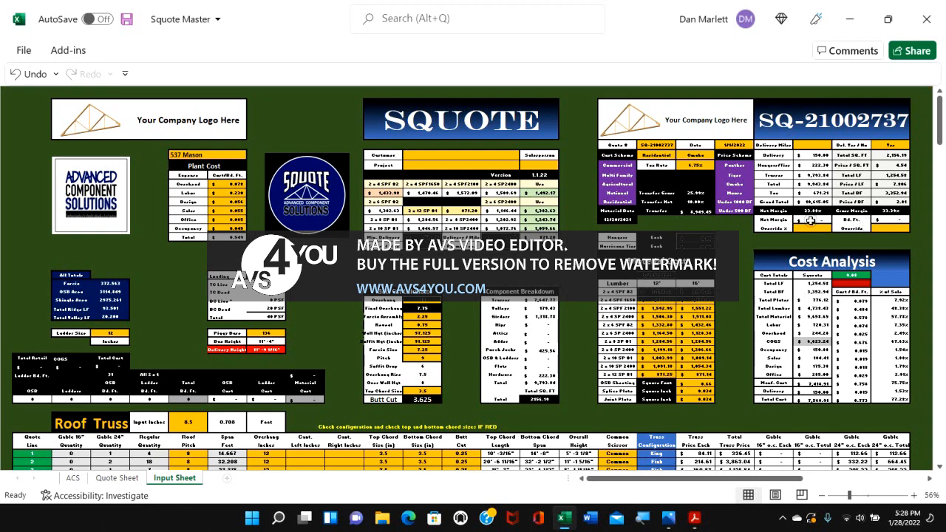
# Try a board-foot price override of 3.00 in the pricing summary, and undo it.
pyautogui.click(889, 229)
pyautogui.write('1')
pyautogui.press('Return')
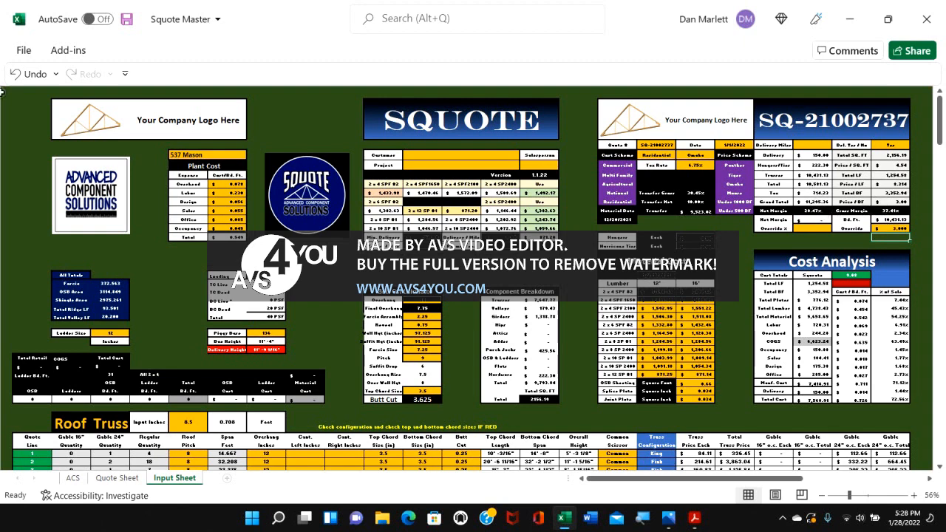
pyautogui.click(30, 75)
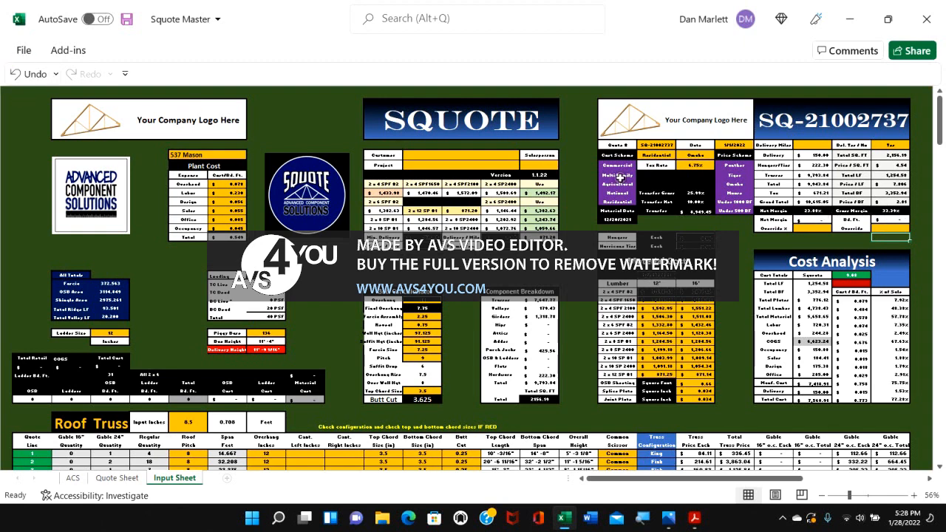
# Try a net margin override of 20 percent in the pricing summary, and undo it.
pyautogui.click(811, 228)
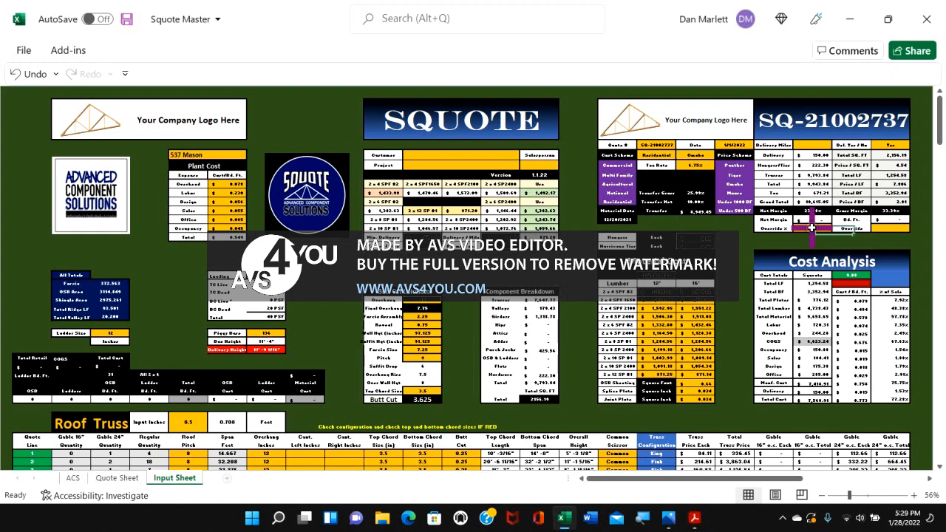
pyautogui.write('20')
pyautogui.press('Return')
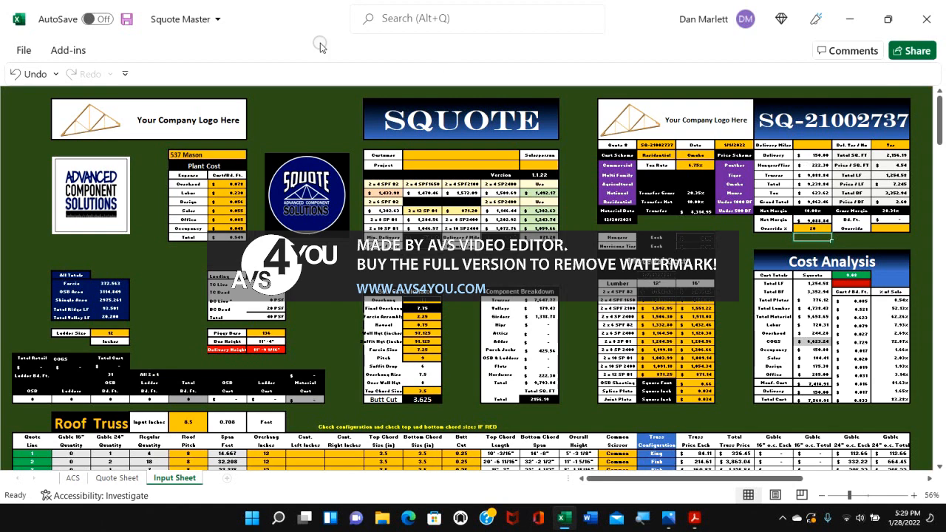
pyautogui.click(34, 74)
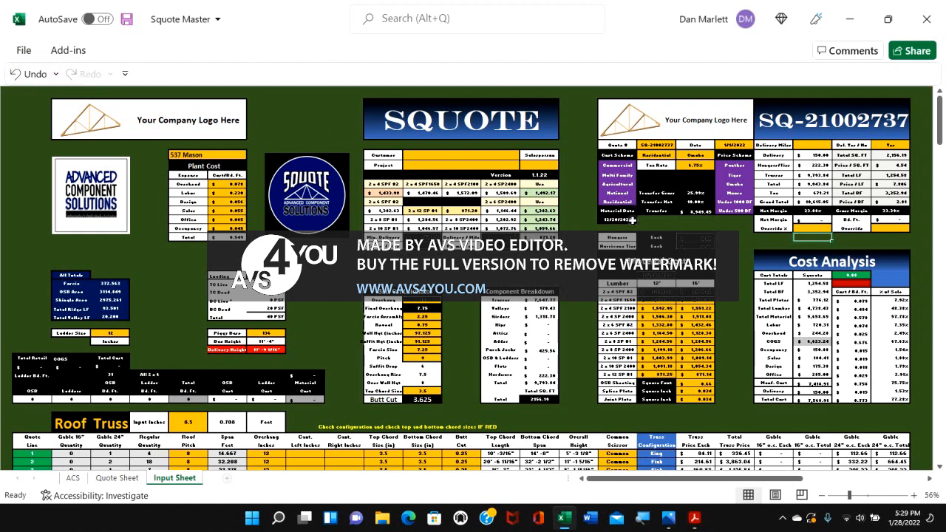
# Review the Quote Sheet's price summary, truss, valley and porch jack tables, and the overall material totals.
pyautogui.click(116, 478)
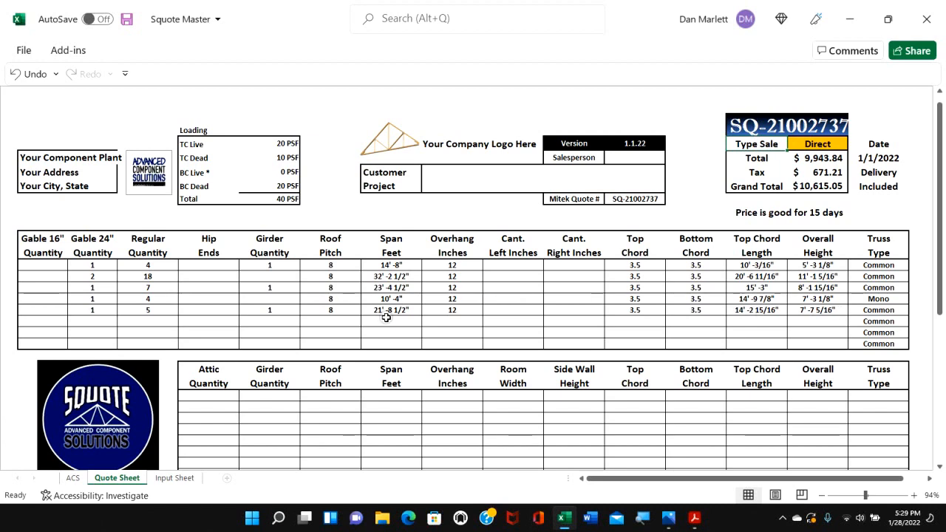
pyautogui.scroll(-8, 387, 332)
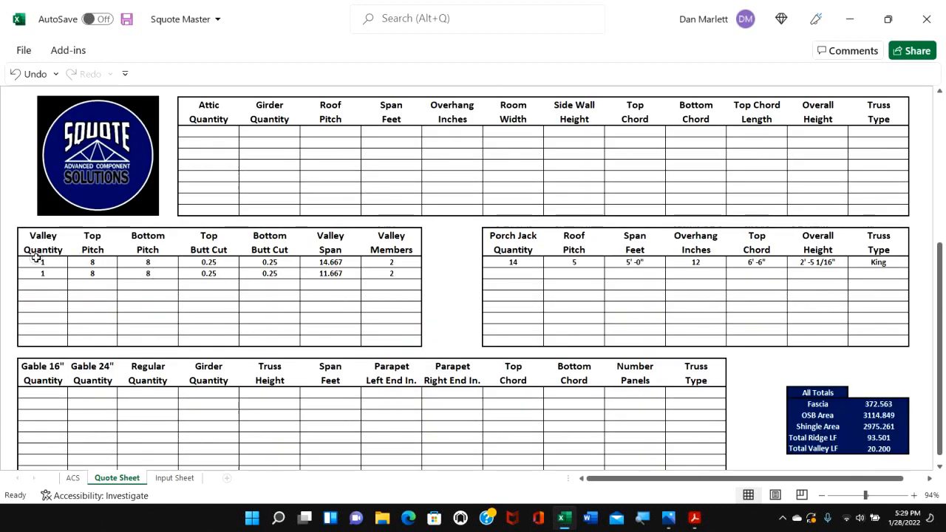
pyautogui.scroll(-4, 587, 287)
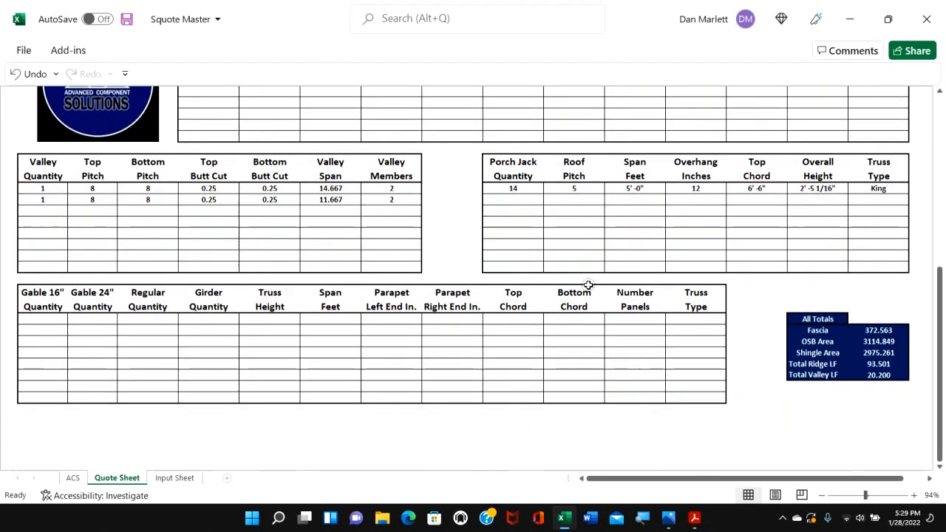
pyautogui.scroll(1, 586, 283)
pyautogui.scroll(2, 586, 286)
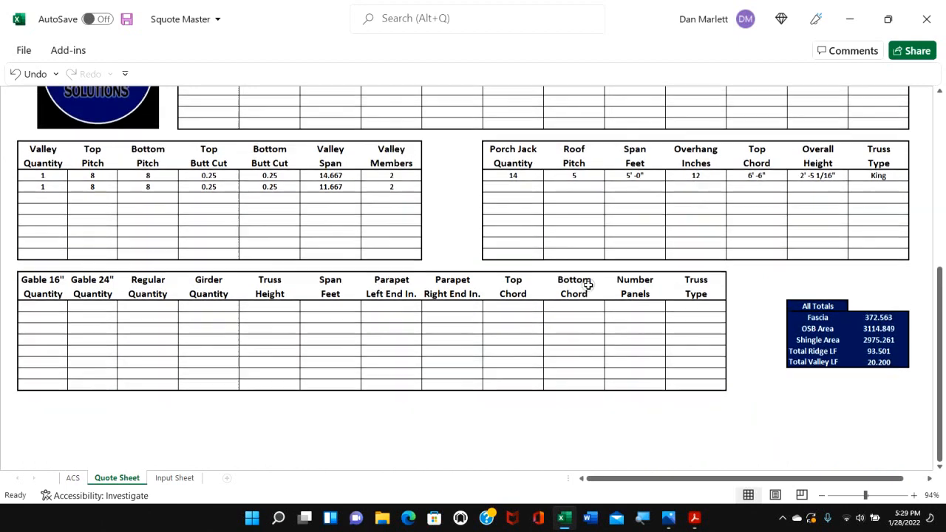
pyautogui.scroll(9, 551, 329)
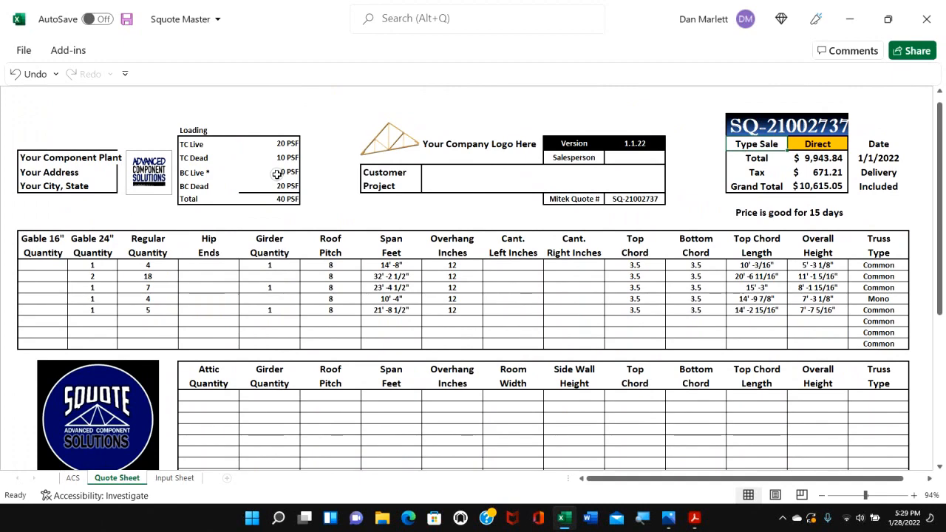
# Return to the Input Sheet and examine the Common/Scissor choices for Roof Truss quote line 2.
pyautogui.click(174, 478)
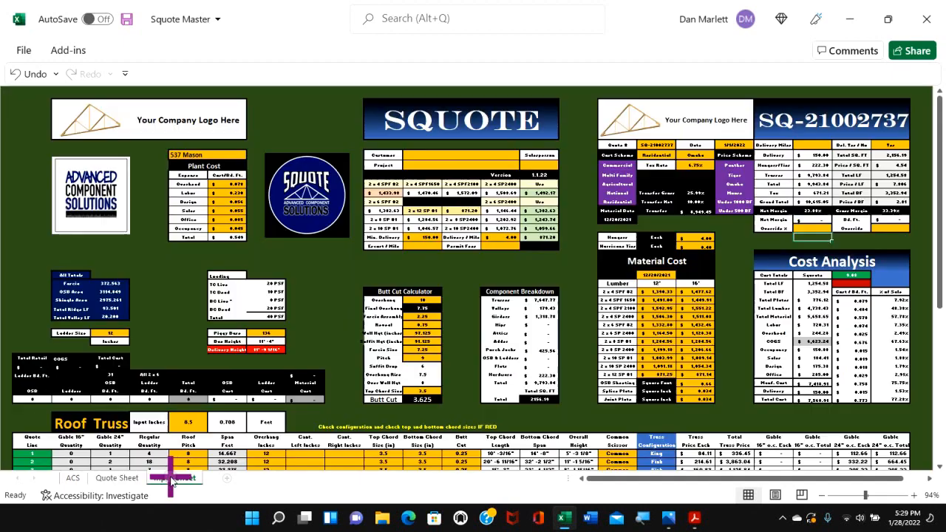
pyautogui.scroll(-4, 464, 317)
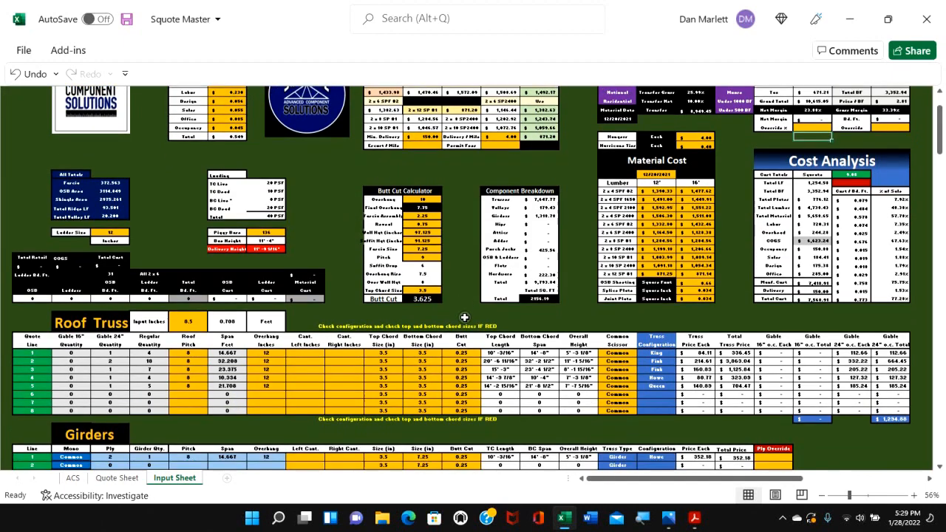
pyautogui.scroll(4, 464, 317)
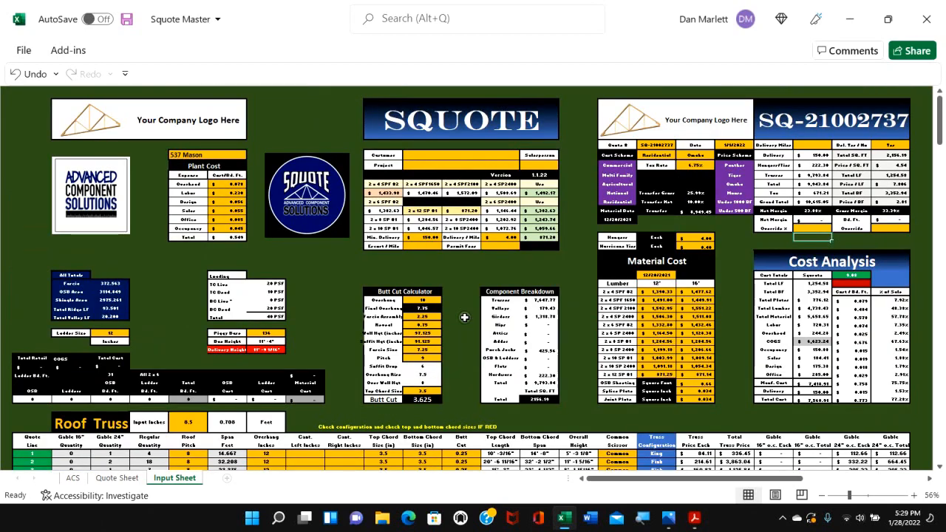
pyautogui.scroll(-3, 464, 317)
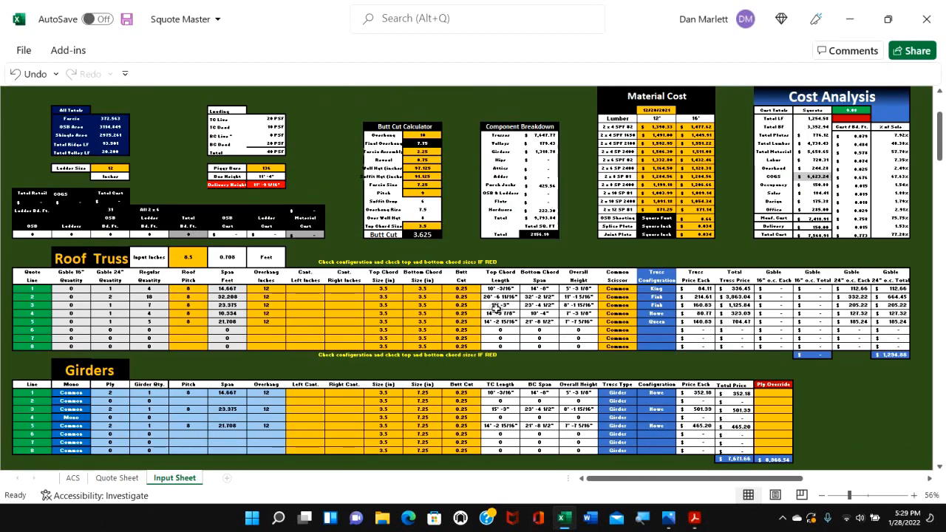
pyautogui.scroll(3, 565, 297)
pyautogui.scroll(-1, 566, 297)
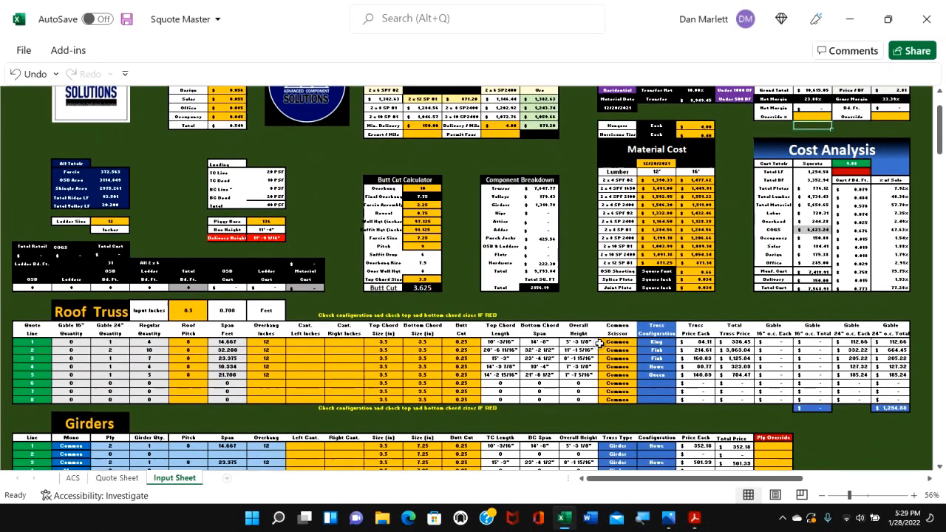
pyautogui.click(629, 350)
pyautogui.click(626, 362)
pyautogui.click(640, 350)
pyautogui.click(613, 361)
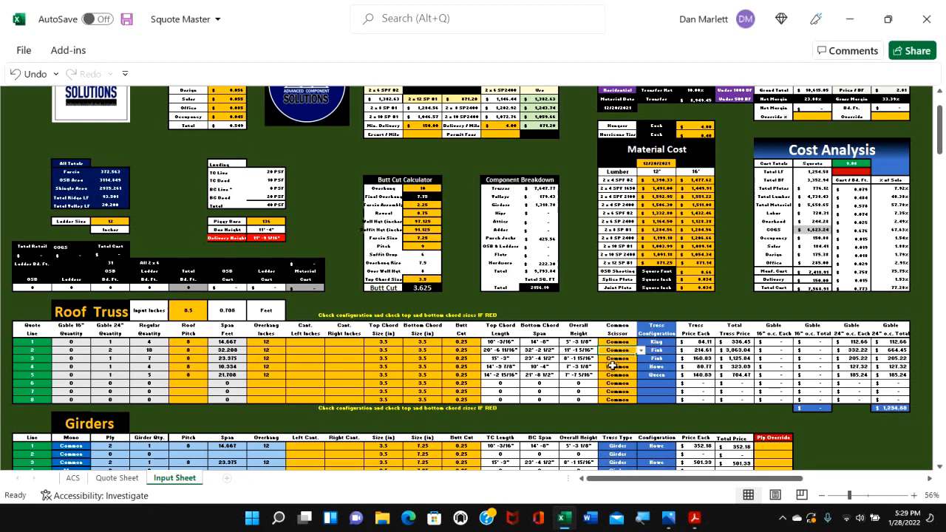
# Check the Sheet #4 front elevation in Acrobat Reader, and return to the truss, girder and square foot sections of the Excel Input Sheet.
pyautogui.click(695, 519)
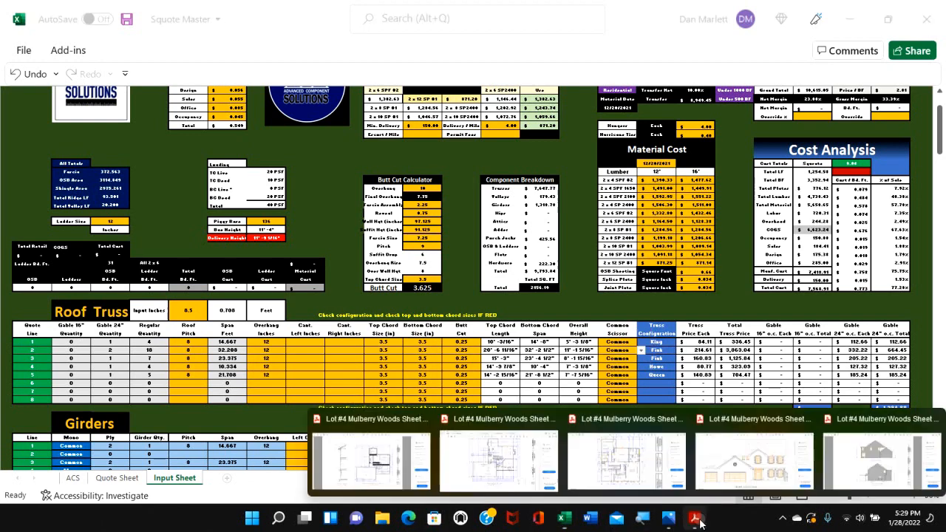
pyautogui.click(749, 464)
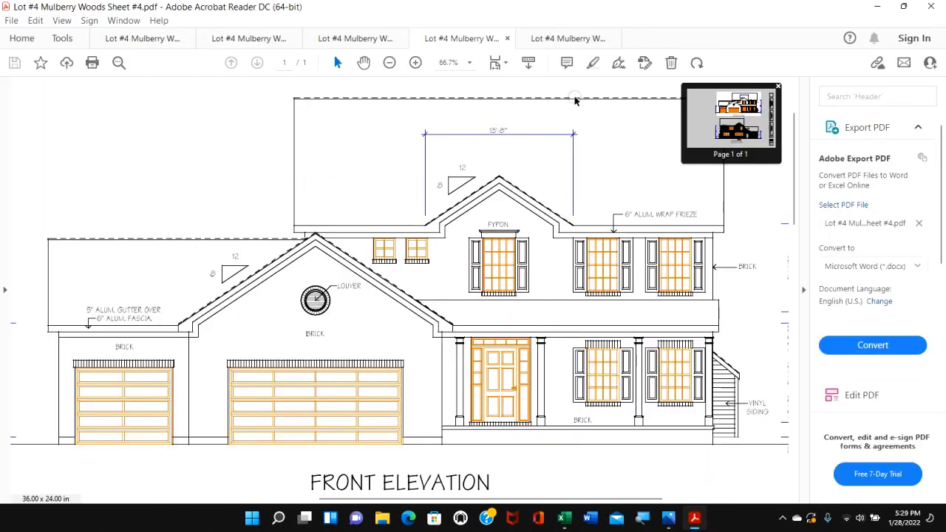
pyautogui.click(560, 519)
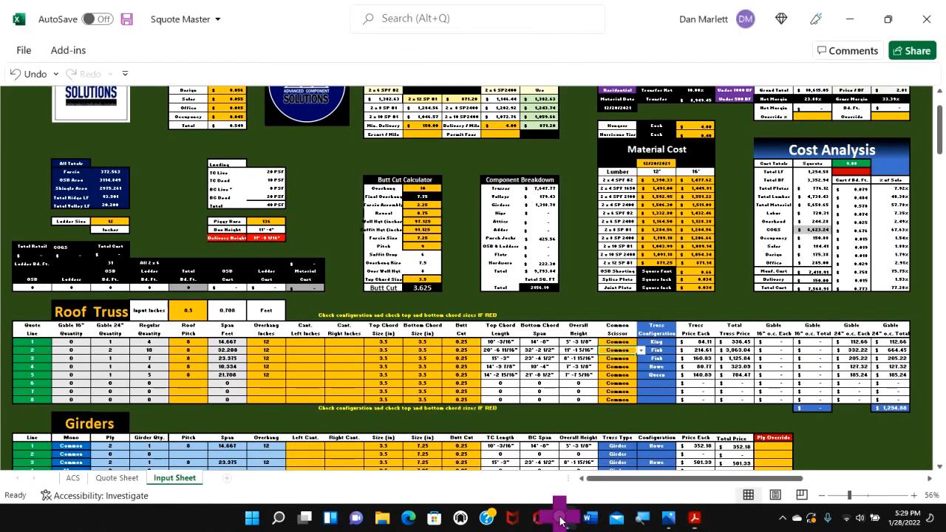
pyautogui.scroll(-7, 234, 367)
pyautogui.scroll(5, 234, 366)
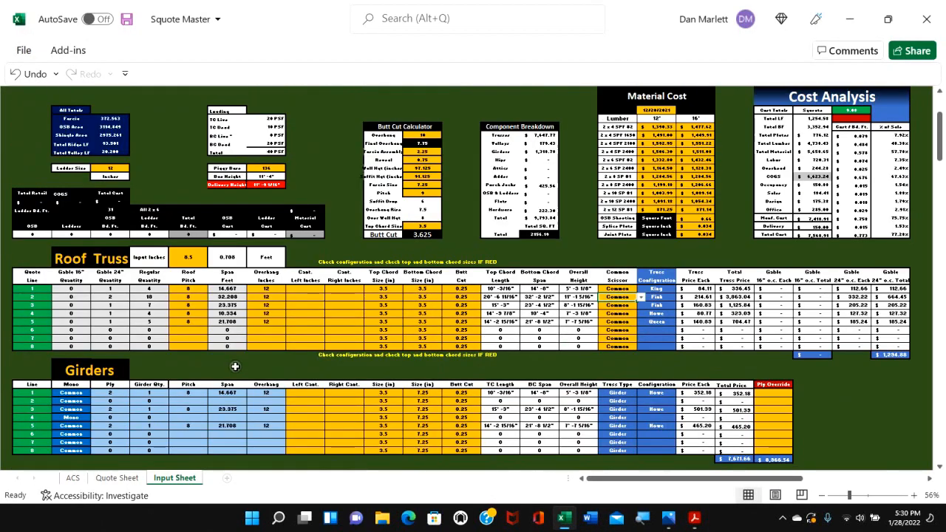
pyautogui.scroll(-6, 234, 366)
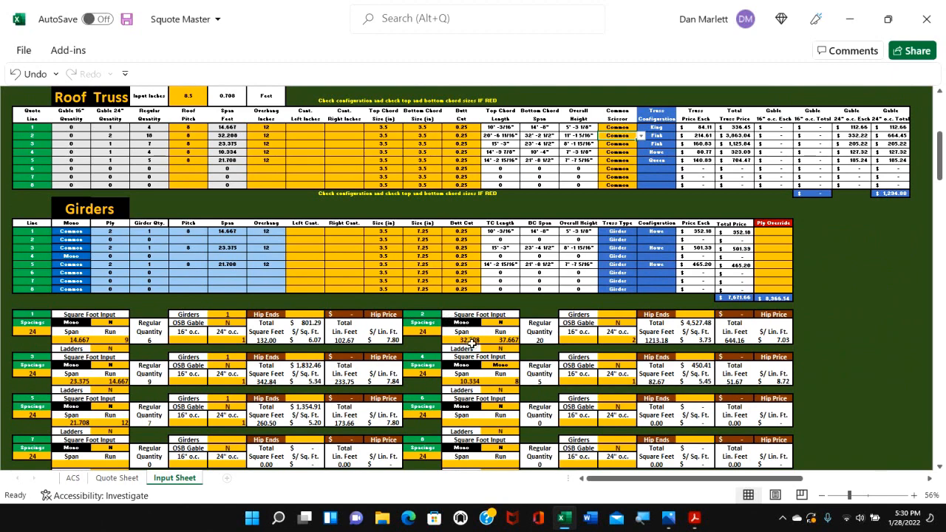
# Set the span of square foot section 2 to 33.3208 and its hip ends to 2.
pyautogui.scroll(-2, 470, 340)
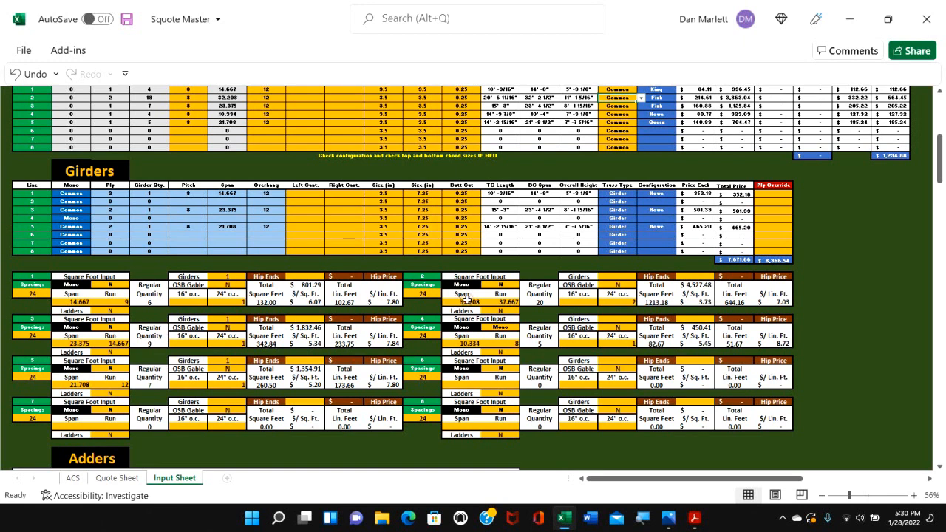
pyautogui.click(456, 302)
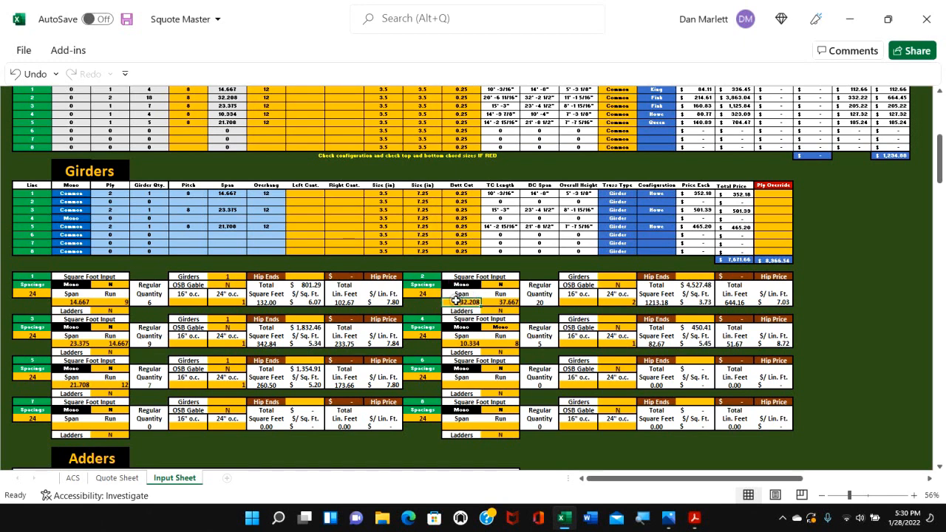
pyautogui.write('33.3')
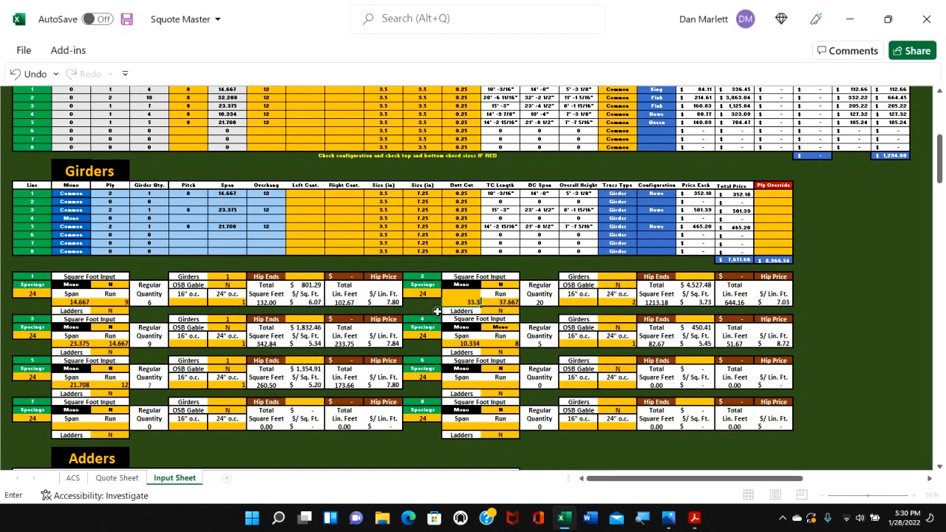
pyautogui.write('208')
pyautogui.press('Return')
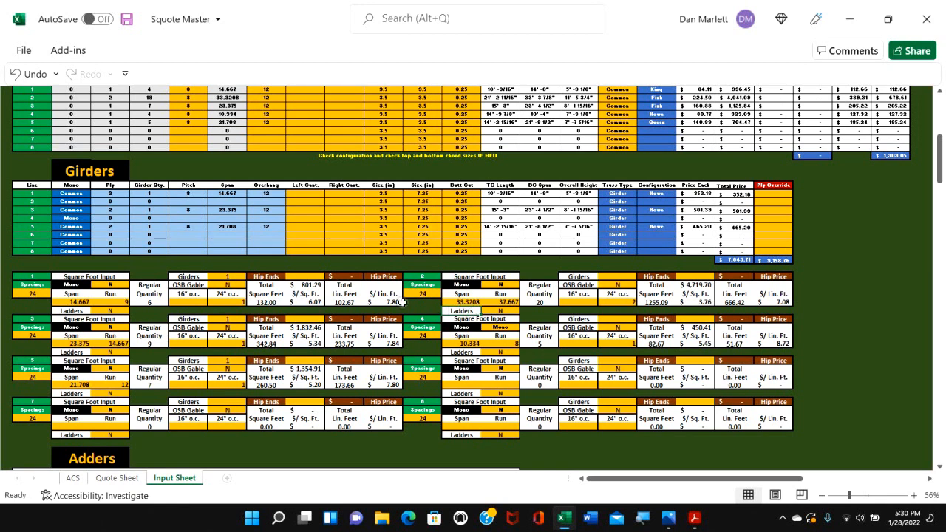
pyautogui.click(691, 276)
pyautogui.write('2')
pyautogui.press('Return')
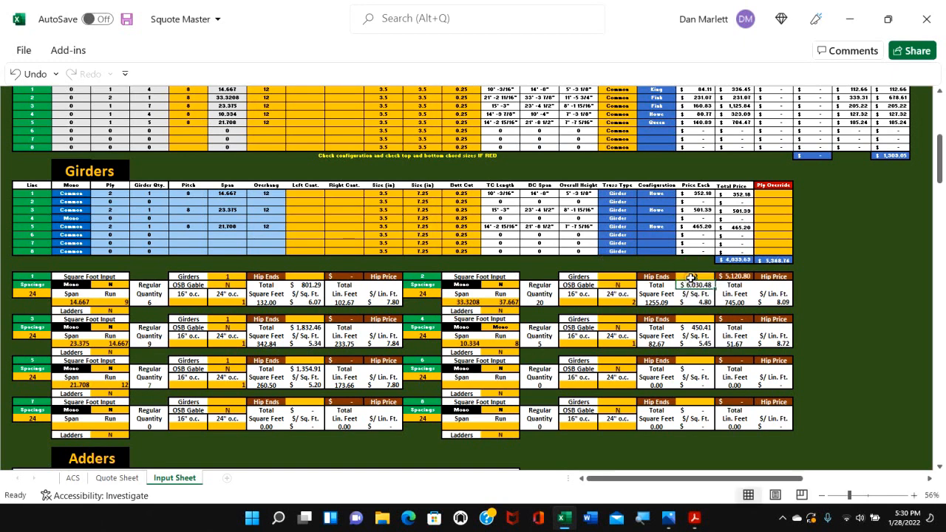
# Set the roof pitch to 9 for Roof Truss quote lines 1 through 5.
pyautogui.scroll(4, 389, 239)
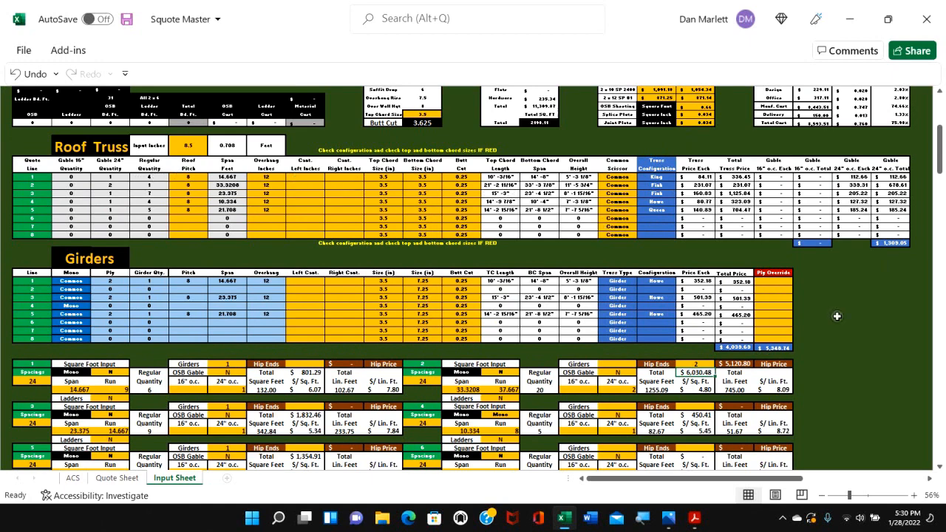
pyautogui.scroll(-1, 702, 325)
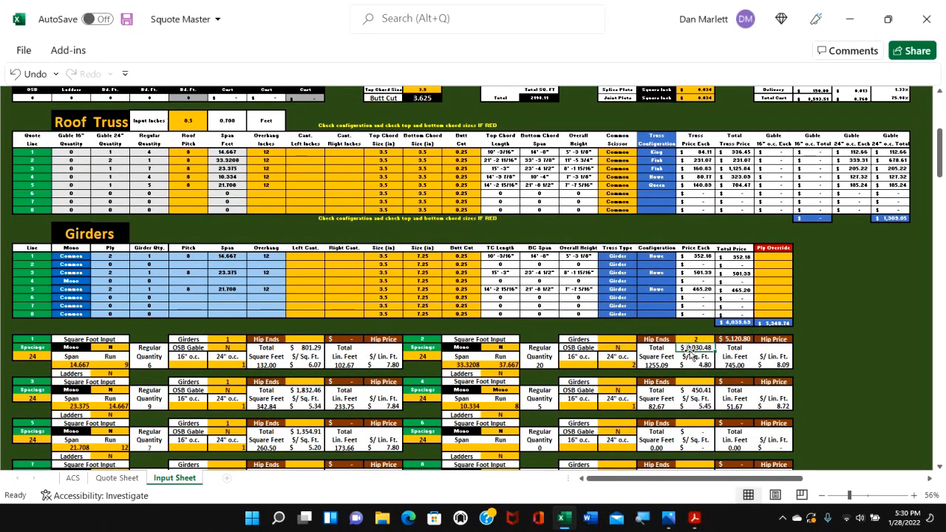
pyautogui.scroll(3, 739, 289)
pyautogui.scroll(7, 702, 240)
pyautogui.scroll(-8, 599, 246)
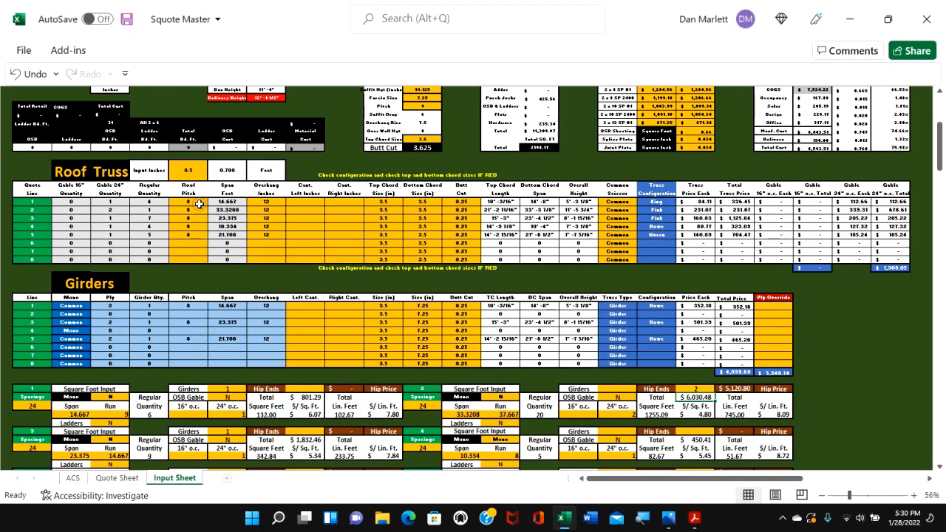
pyautogui.click(199, 204)
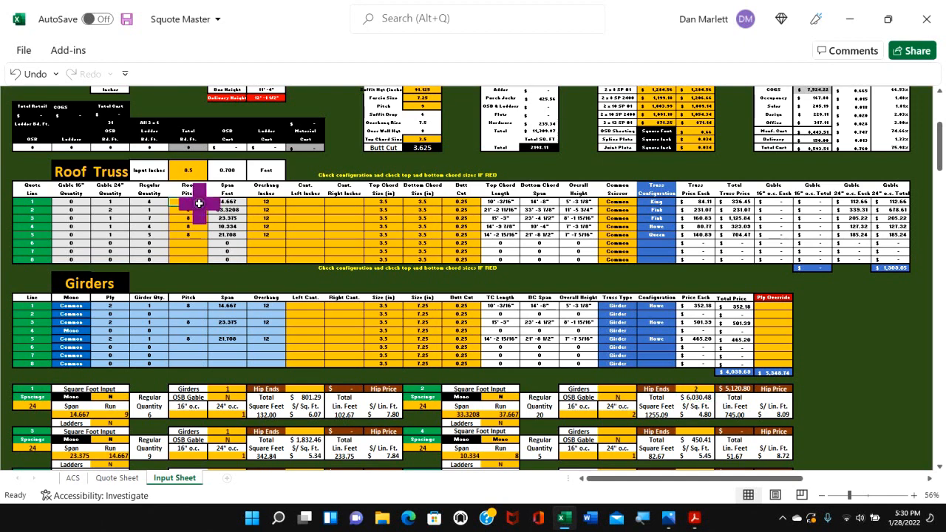
pyautogui.write('9')
pyautogui.press('Return')
pyautogui.write('9')
pyautogui.press('Return')
pyautogui.write('9')
pyautogui.press('Return')
pyautogui.write('9')
pyautogui.press('Return')
pyautogui.write('9')
pyautogui.press('Return')
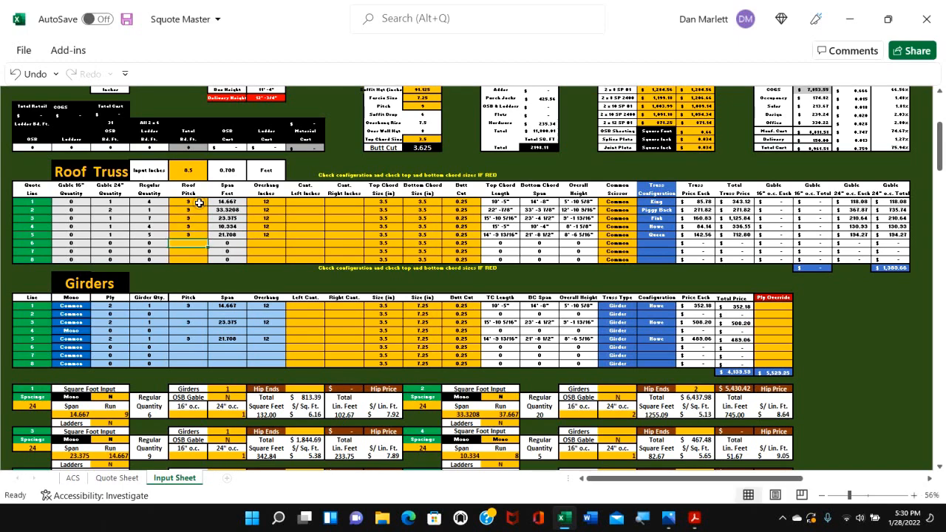
# Set both the top and bottom pitch to 9 for Valley Sets quote lines 1 and 2.
pyautogui.scroll(-12, 227, 231)
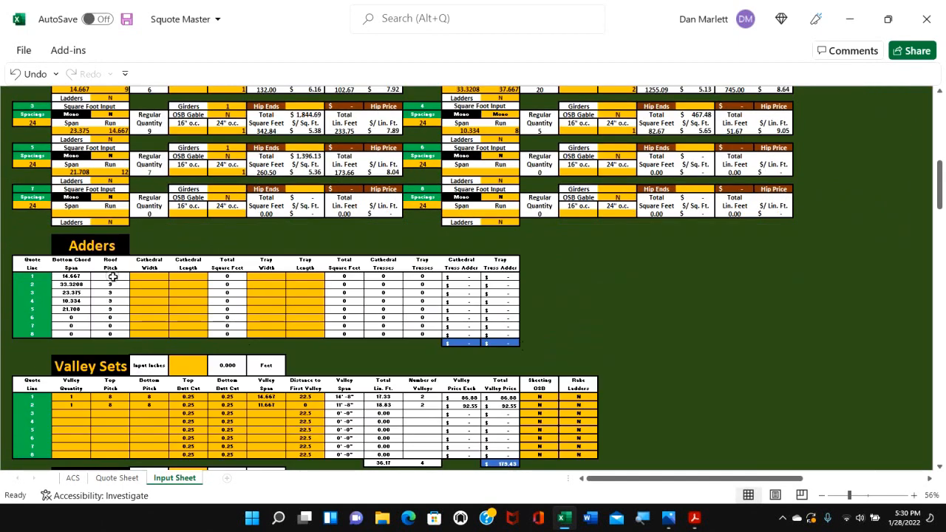
pyautogui.scroll(-3, 115, 277)
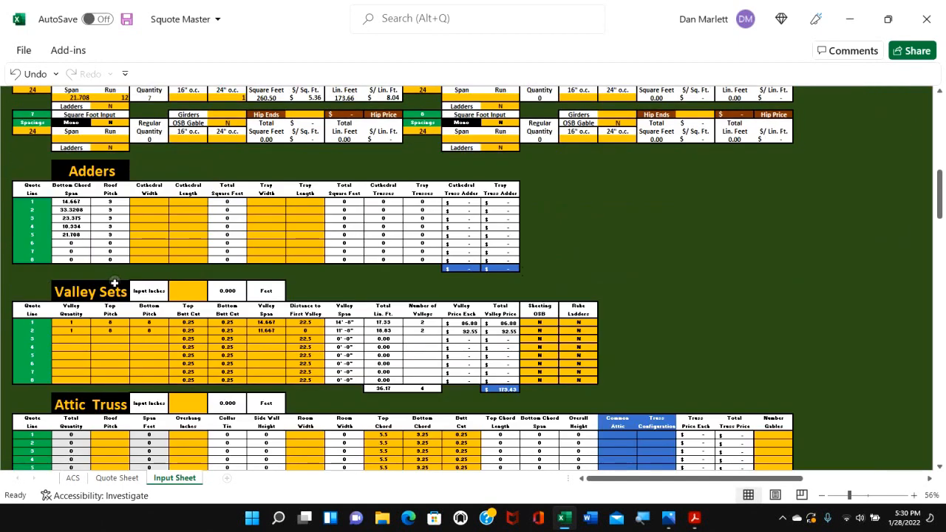
pyautogui.click(120, 323)
pyautogui.write('9')
pyautogui.press('Return')
pyautogui.write('9')
pyautogui.press('Return')
pyautogui.click(142, 322)
pyautogui.write('3')
pyautogui.press('Return')
pyautogui.write('3')
pyautogui.press('Return')
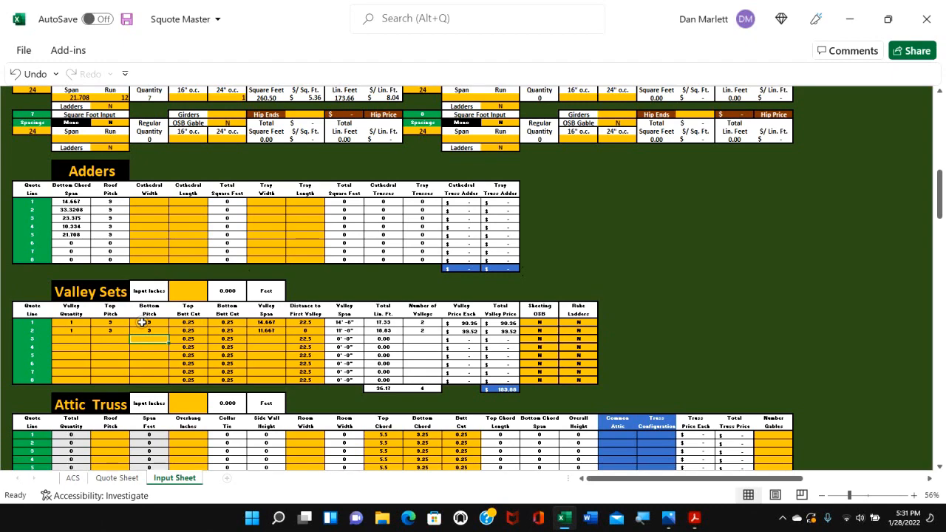
# Set the overhang to 24 inches for Roof Truss quote lines 1 through 5.
pyautogui.scroll(-3, 613, 332)
pyautogui.scroll(5, 592, 329)
pyautogui.scroll(20, 587, 327)
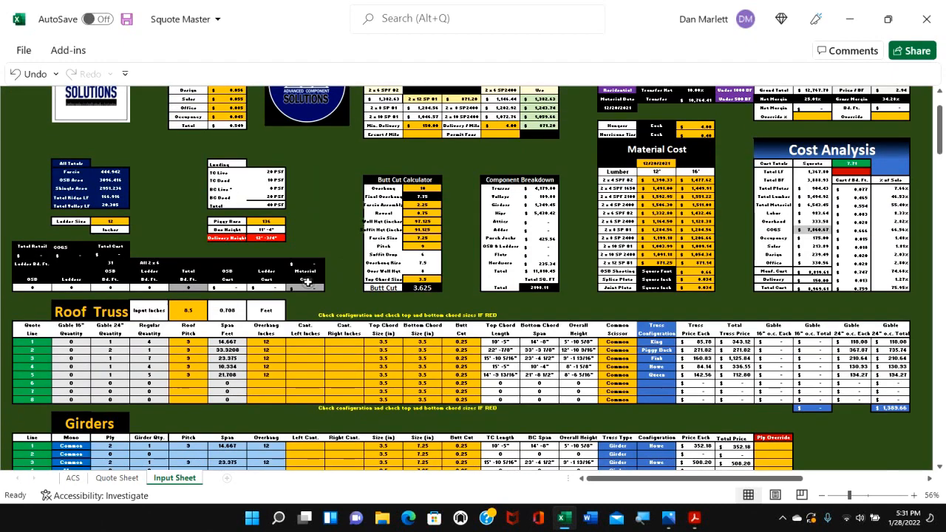
pyautogui.click(273, 342)
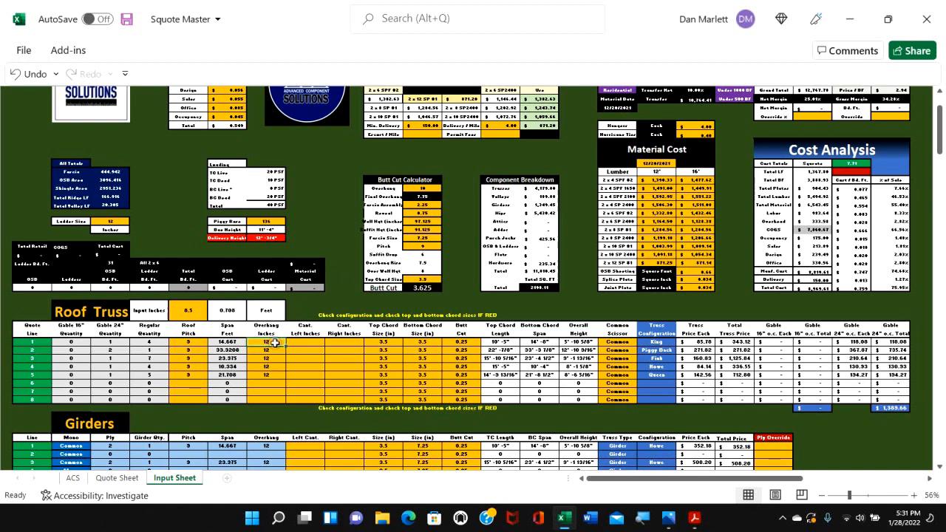
pyautogui.write('24')
pyautogui.press('Return')
pyautogui.write('24')
pyautogui.press('Return')
pyautogui.write('24')
pyautogui.press('Return')
pyautogui.write('24')
pyautogui.press('Return')
pyautogui.write('24')
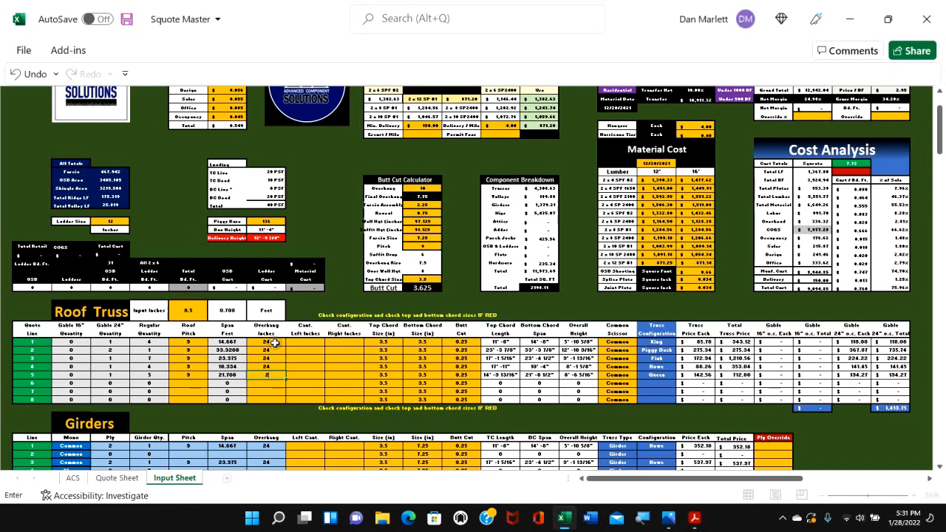
pyautogui.press('Return')
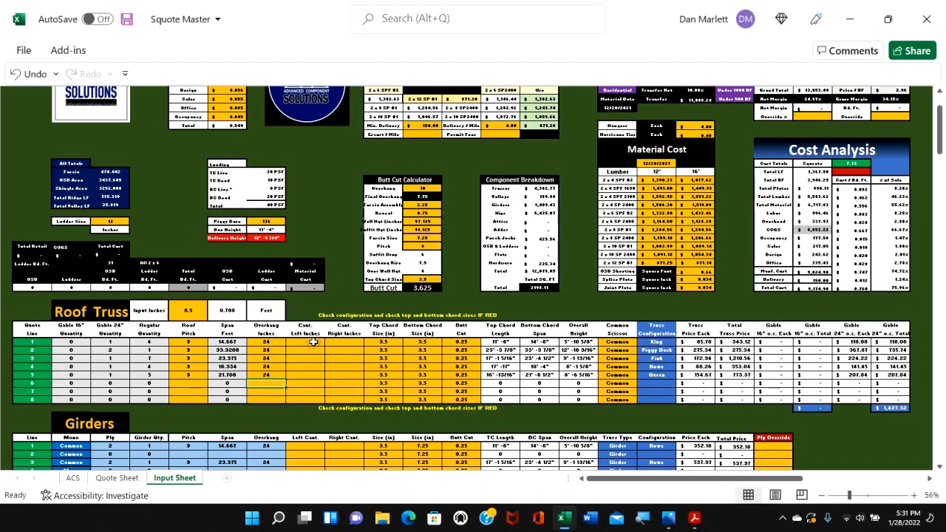
# Set the butt cut to 8 for Roof Truss quote lines 1 through 5.
pyautogui.click(471, 342)
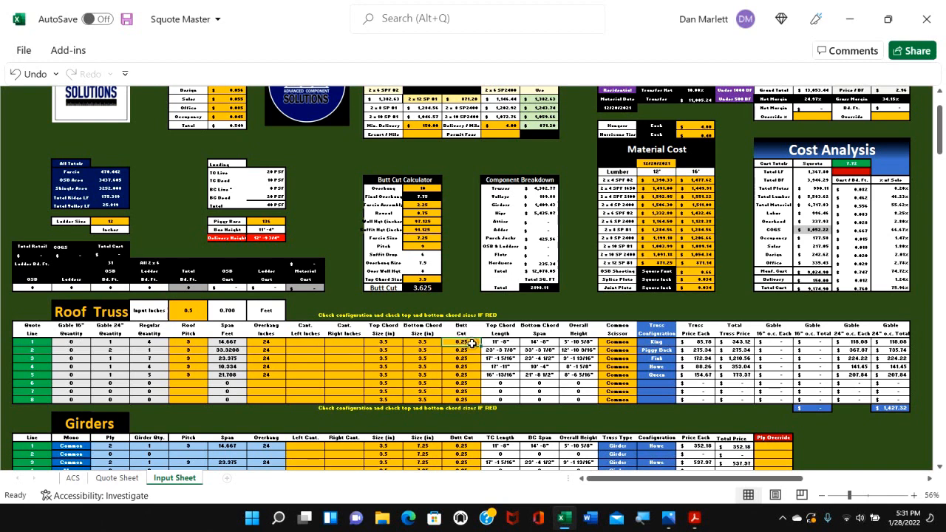
pyautogui.write('0')
pyautogui.press('Return')
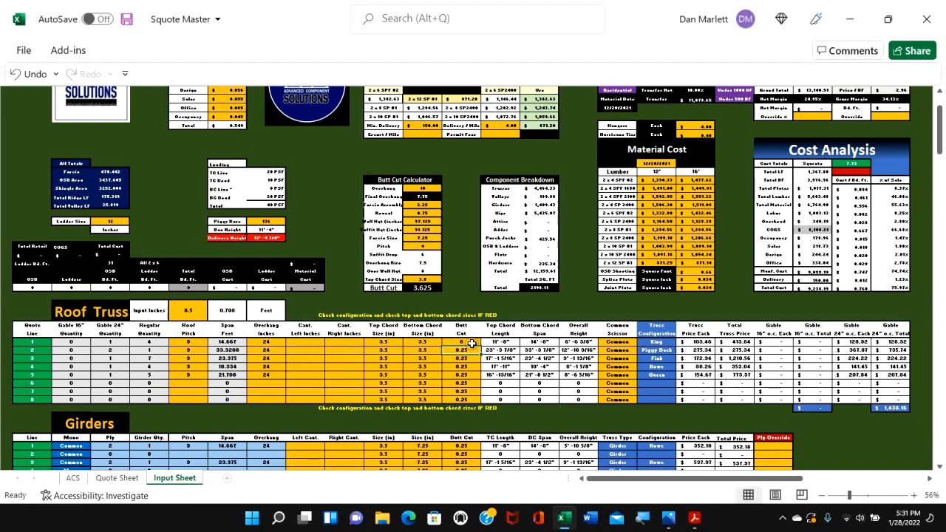
pyautogui.write('0')
pyautogui.press('Return')
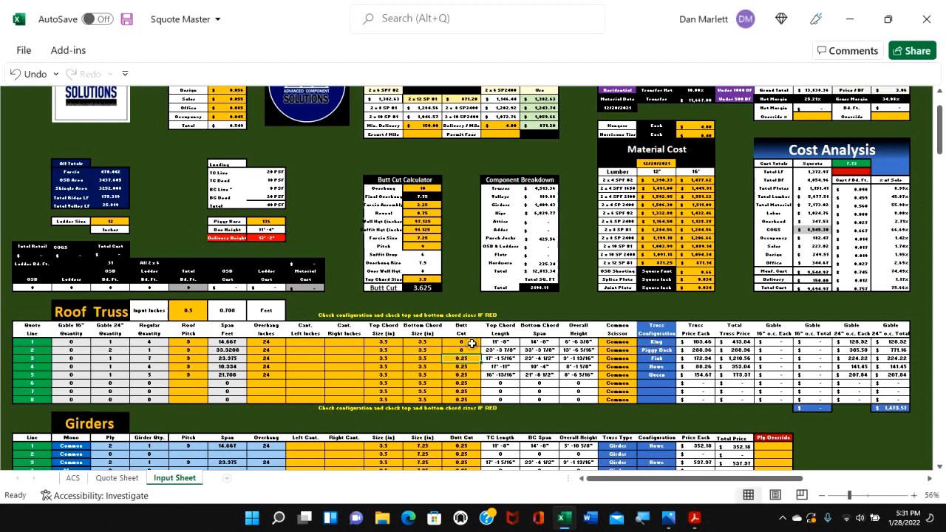
pyautogui.write('0')
pyautogui.press('Return')
pyautogui.write('0')
pyautogui.press('Return')
pyautogui.write('0')
pyautogui.press('Return')
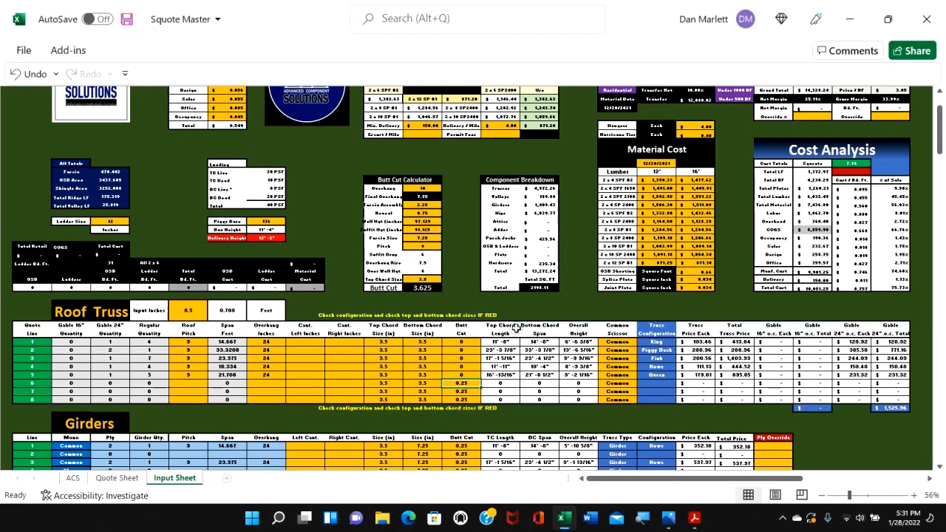
# Examine the Valley Sets, Attic Truss, Porch Jacks and Flat Truss sections, the truss configuration charts, and the custom mono truss tables.
pyautogui.scroll(-8, 510, 344)
pyautogui.scroll(-18, 514, 345)
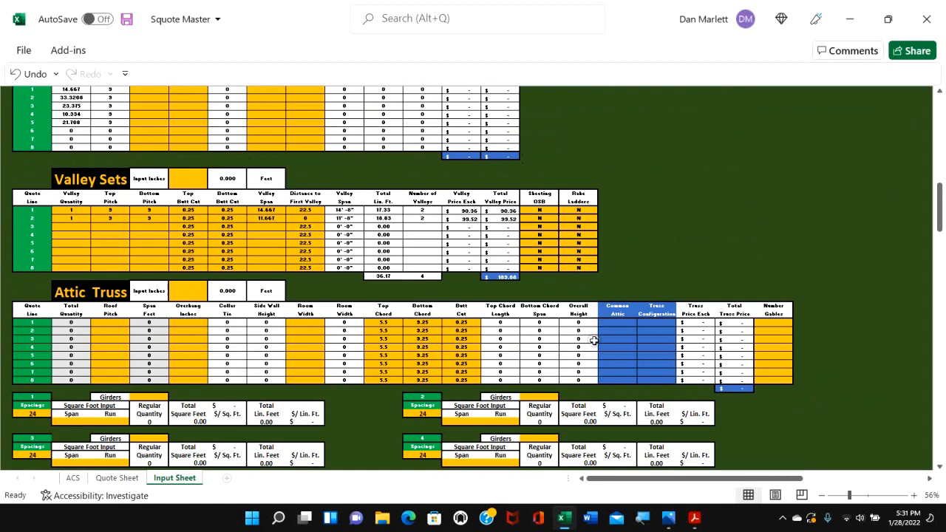
pyautogui.scroll(-6, 207, 333)
pyautogui.scroll(-4, 214, 338)
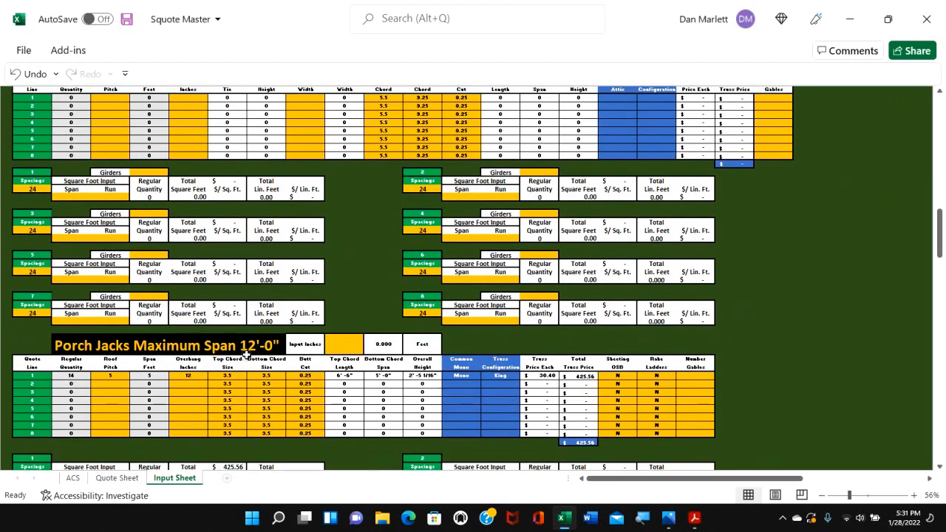
pyautogui.scroll(-2, 390, 367)
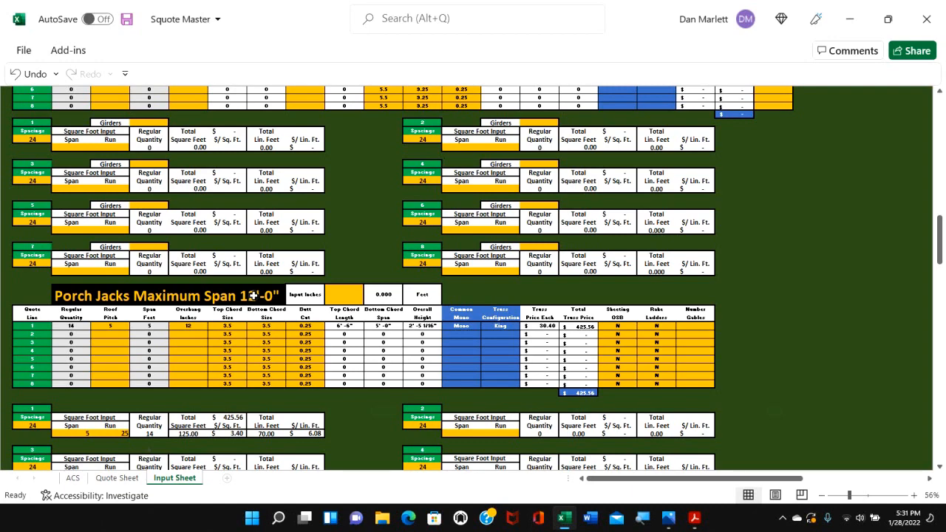
pyautogui.scroll(-12, 254, 295)
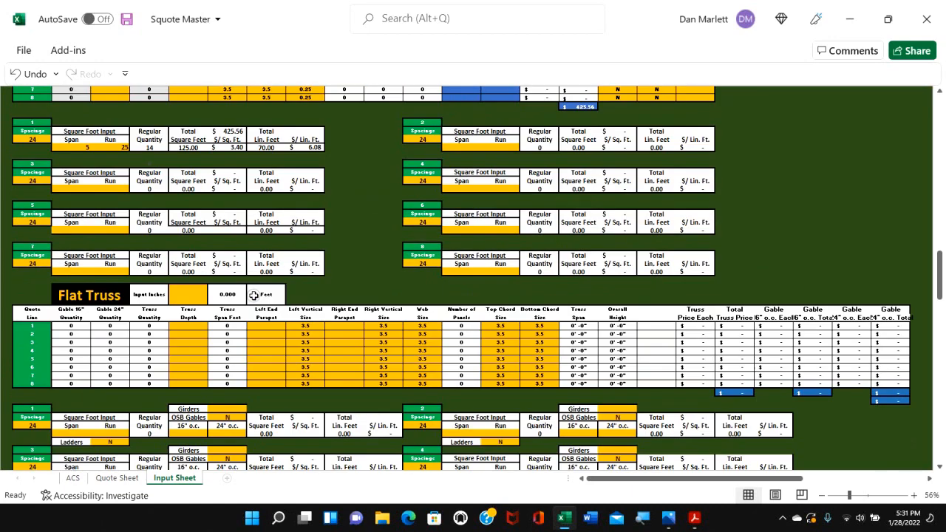
pyautogui.scroll(-12, 729, 325)
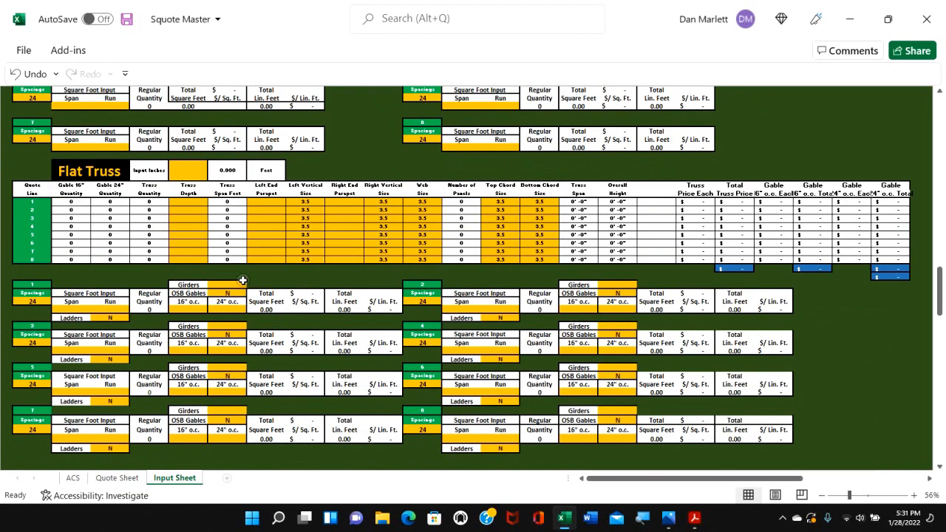
pyautogui.scroll(-10, 212, 309)
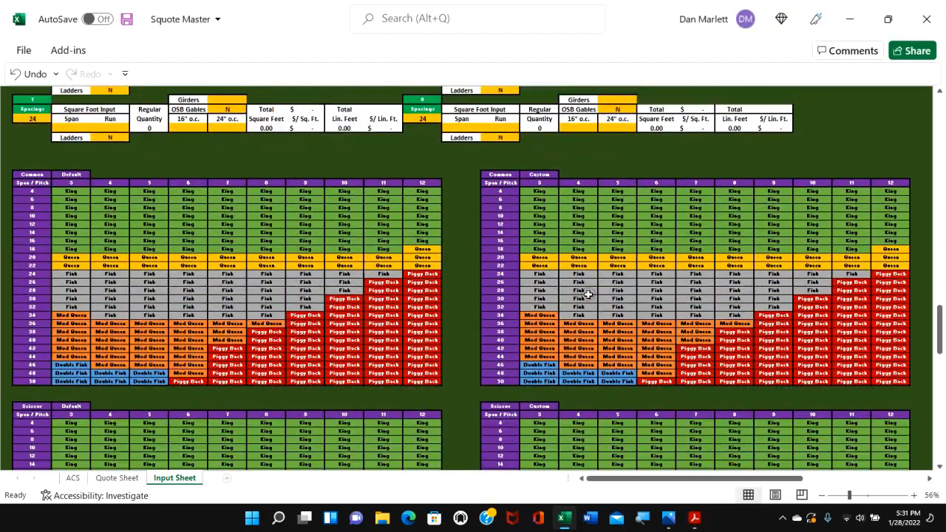
pyautogui.scroll(-16, 505, 330)
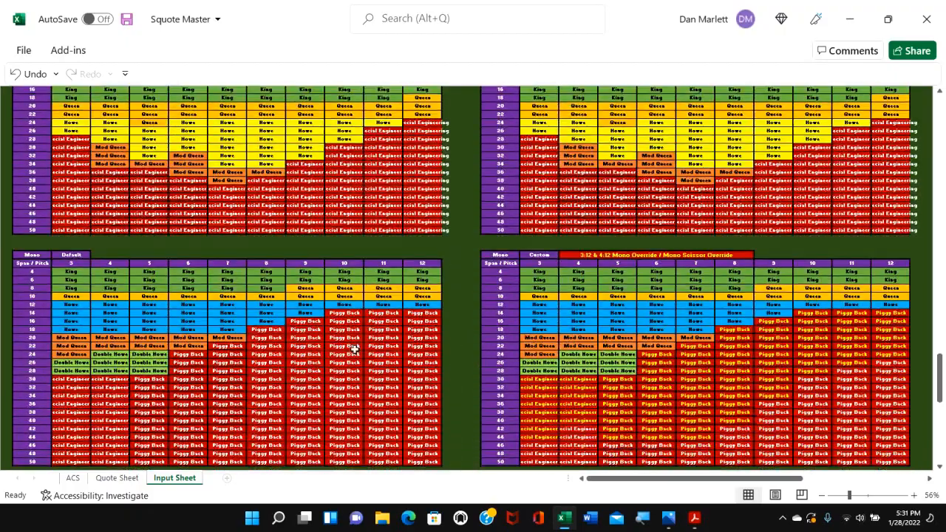
pyautogui.scroll(-9, 545, 223)
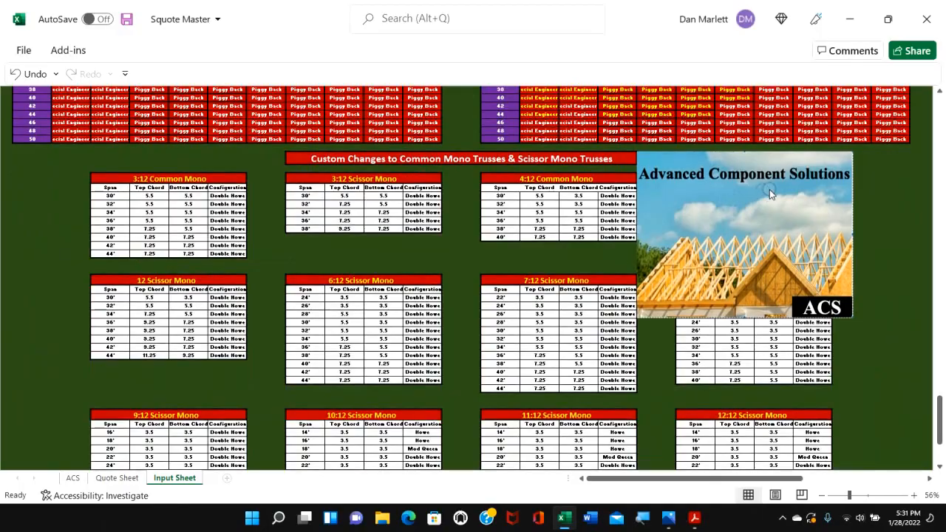
# Check the pricing summary and cost analysis at the start of the Input Sheet, and show the ACS sheet's company contact information.
pyautogui.scroll(4, 769, 189)
pyautogui.scroll(20, 770, 189)
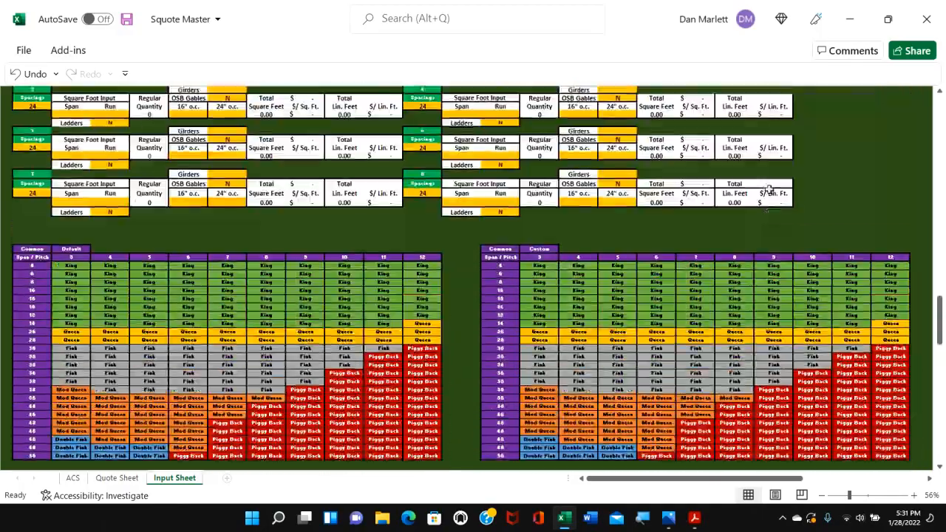
pyautogui.scroll(20, 770, 189)
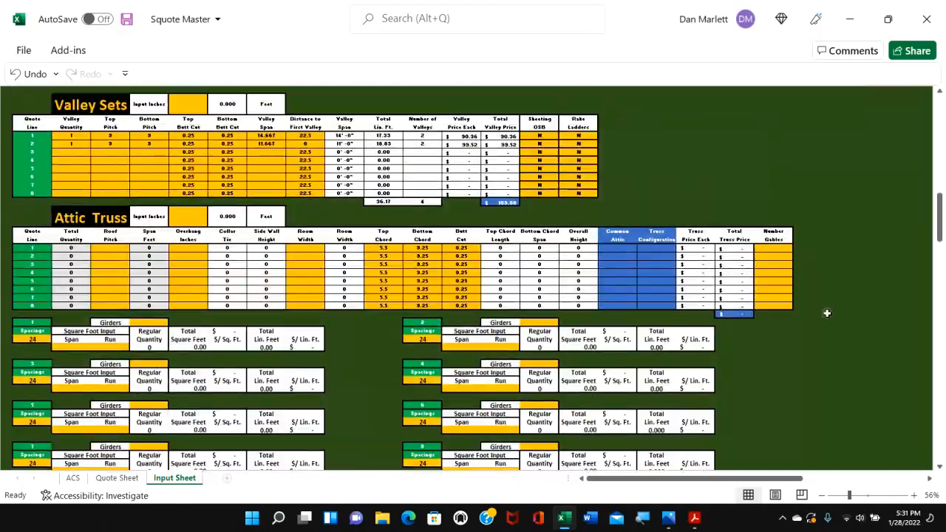
pyautogui.scroll(20, 871, 375)
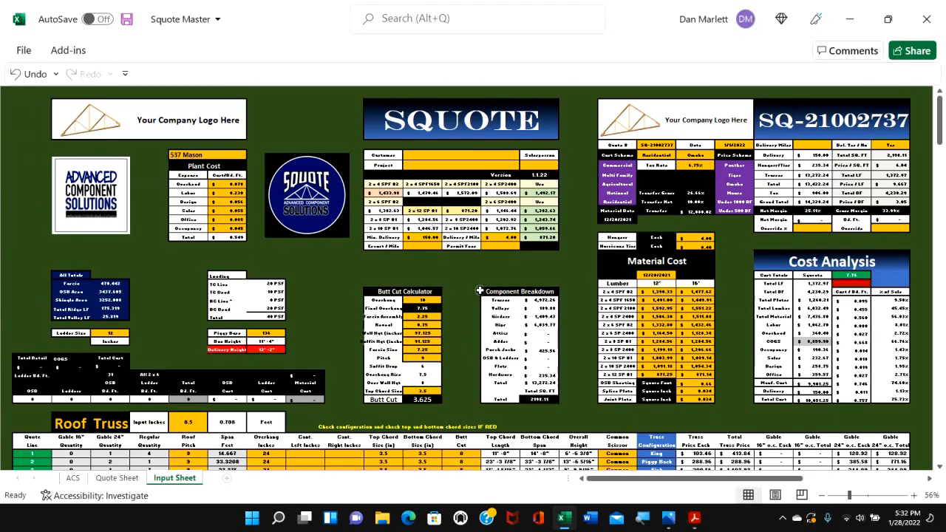
pyautogui.click(72, 478)
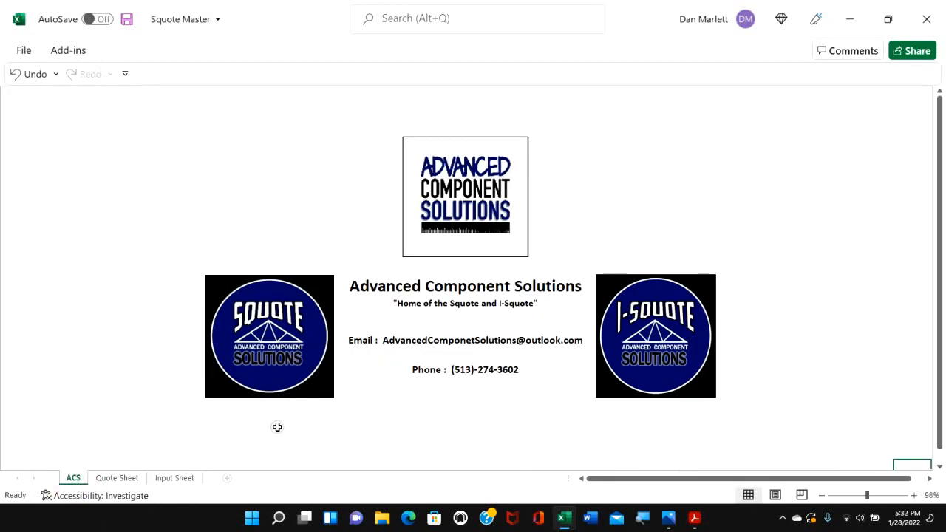